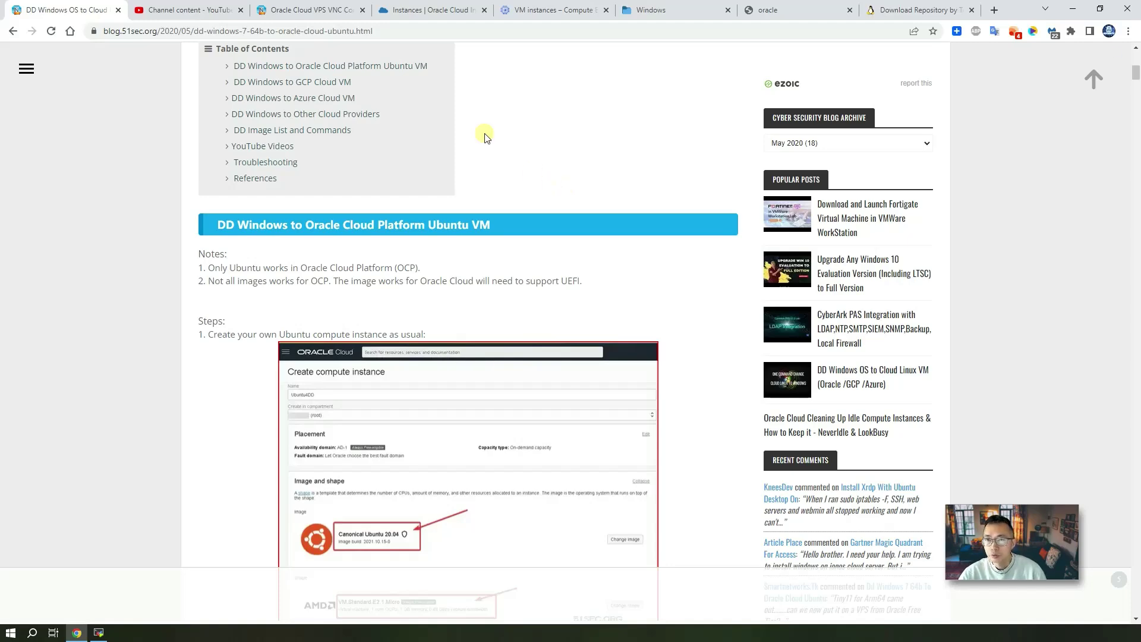
Look over the channel's DD video list, the Oracle Cloud VNC console post and the DD Windows blog post.
click(204, 9)
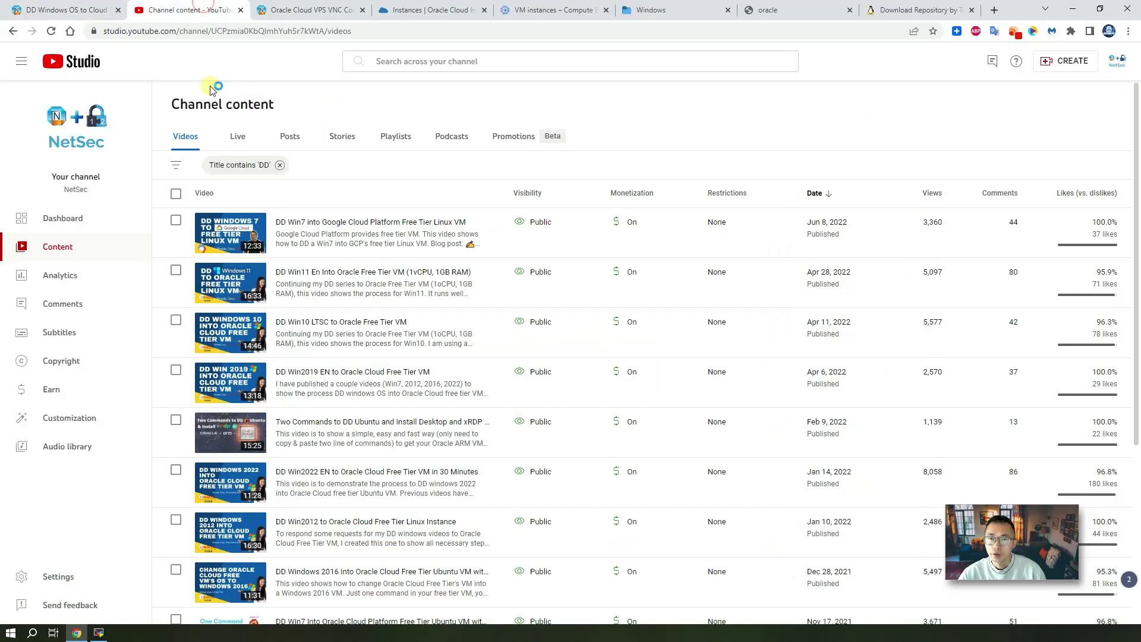
click(92, 12)
click(299, 15)
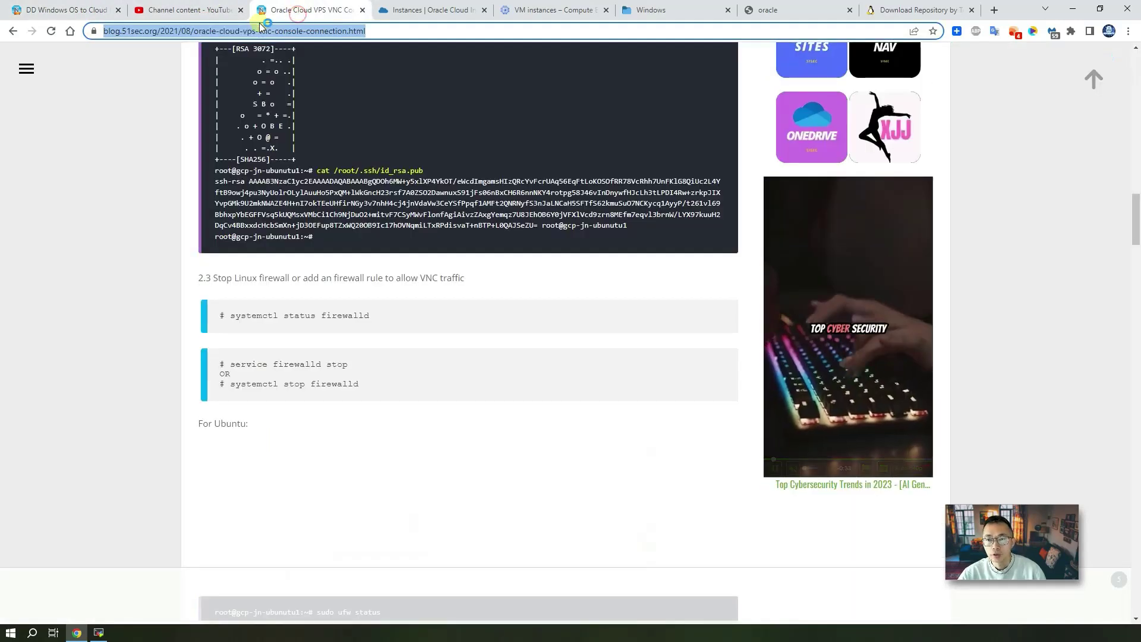
click(173, 12)
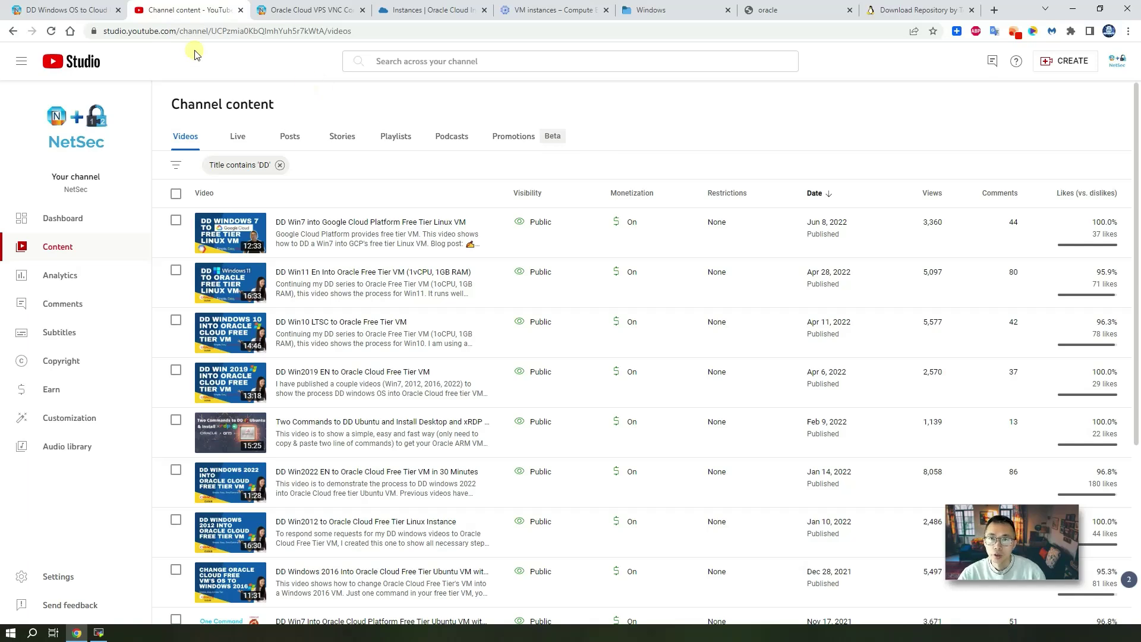
click(89, 10)
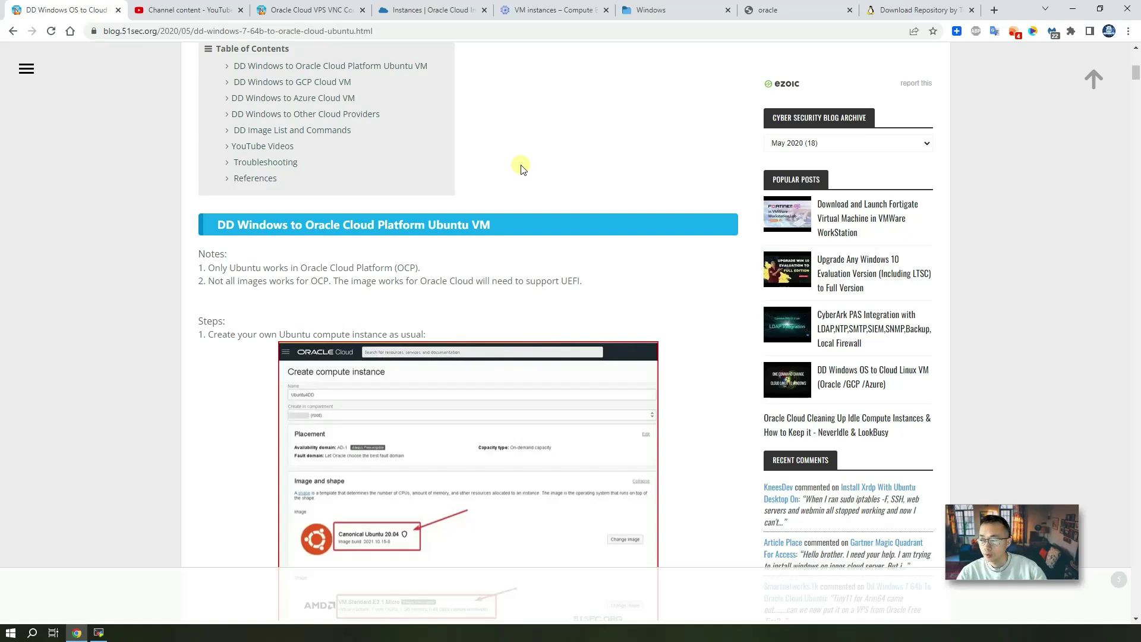
Review the topology diagram, prerequisites and use cases in the Oracle Cloud VNC console connection post.
click(306, 10)
scroll(475, 220, up, 5)
scroll(481, 234, up, 5)
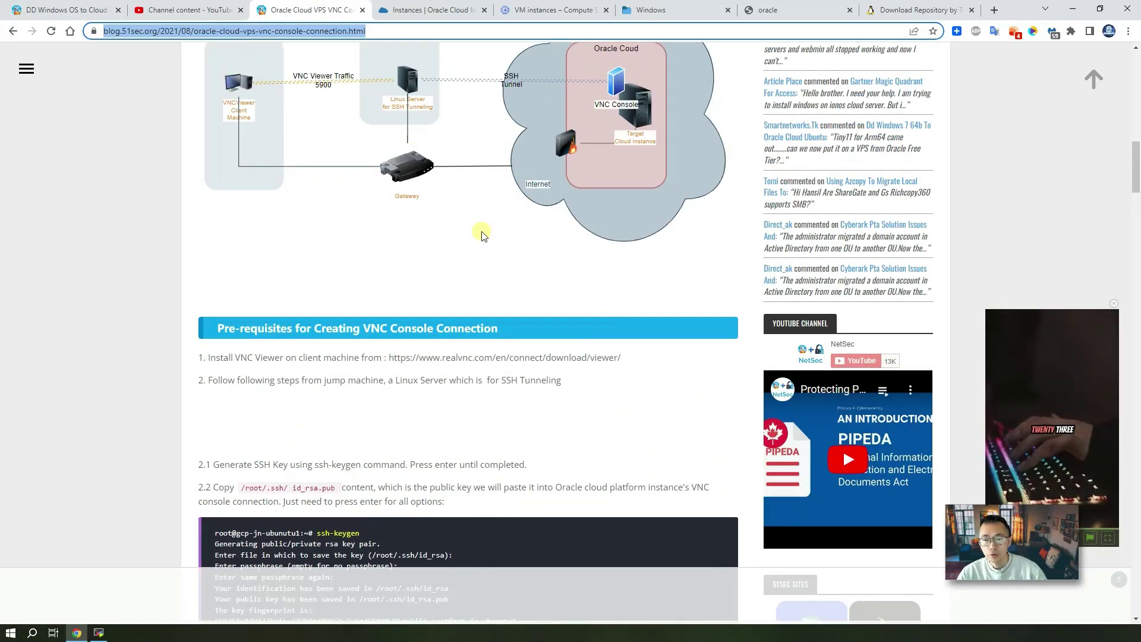
scroll(481, 234, up, 5)
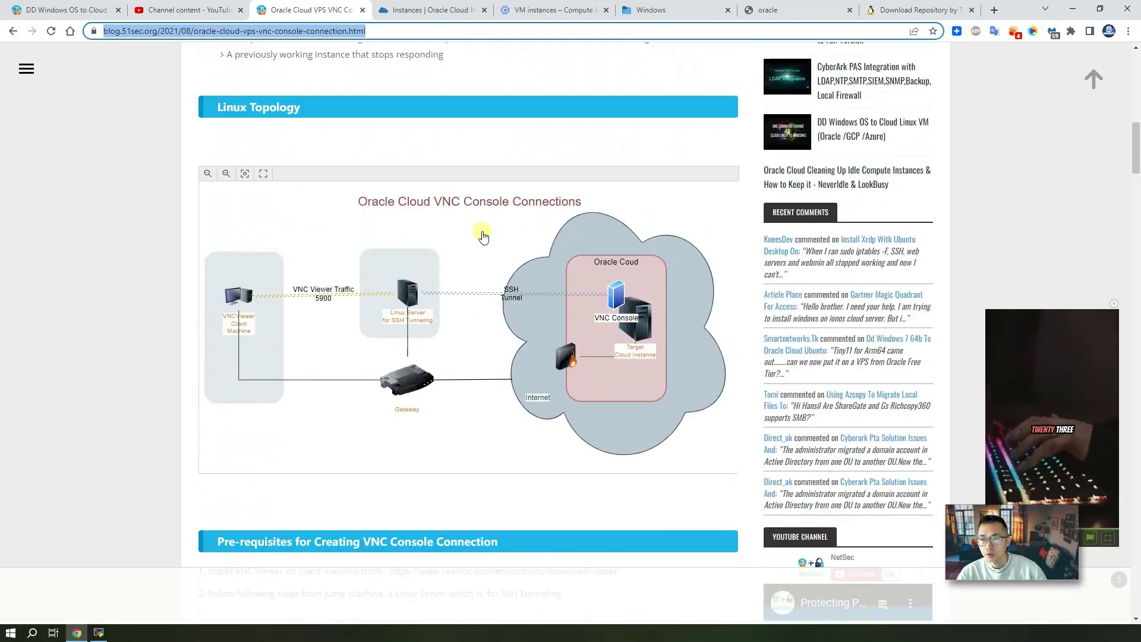
scroll(447, 170, up, 7)
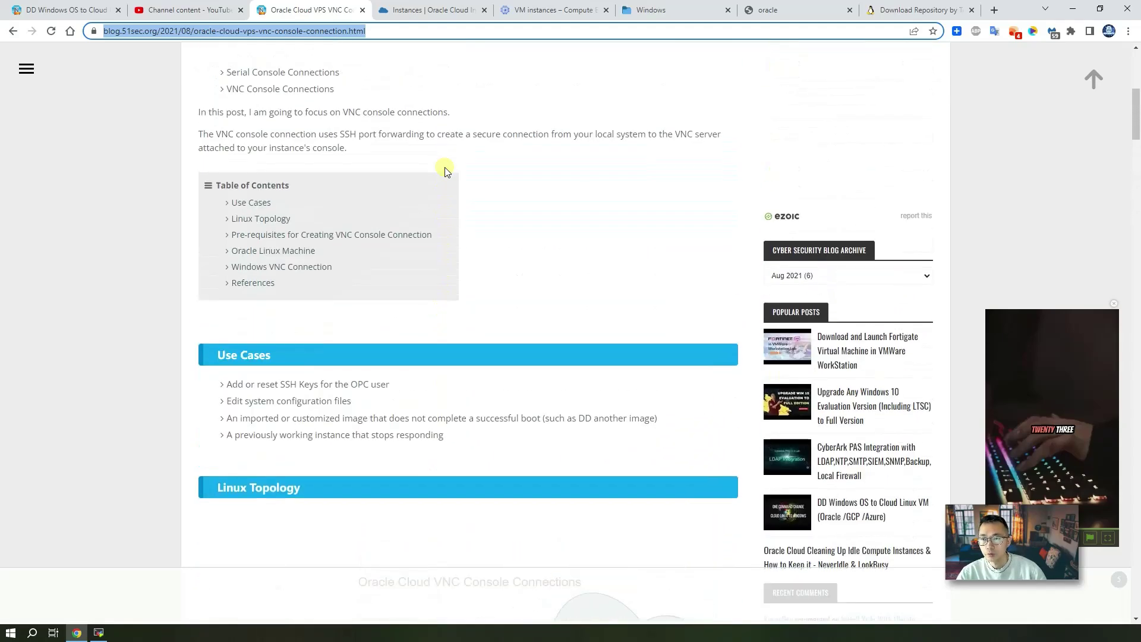
scroll(447, 170, down, 2)
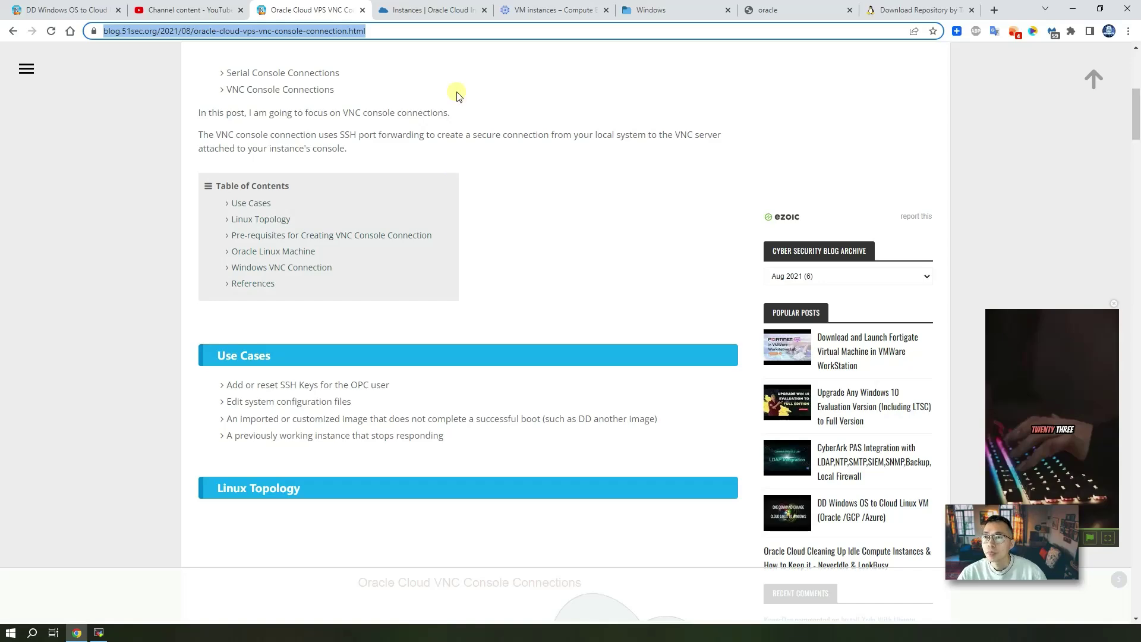
Examine the details and metrics of the Oracle Cloud instance ubuntu-test-22, and bring up the Google Cloud VM instances list.
click(440, 10)
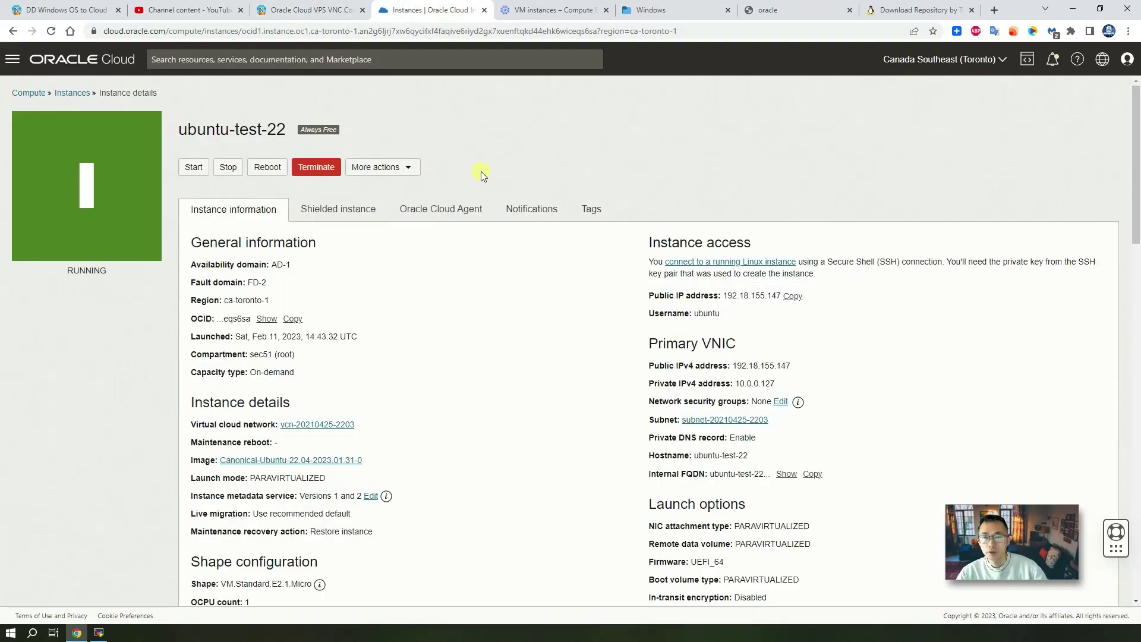
scroll(480, 171, down, 12)
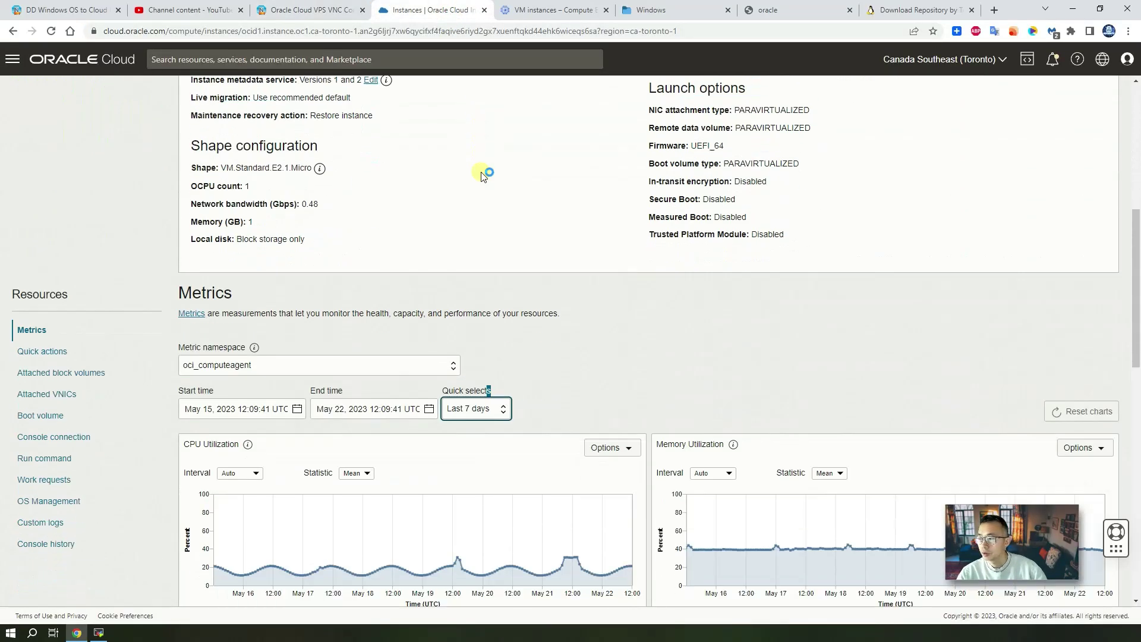
scroll(482, 177, up, 12)
key(ctrl+Tab)
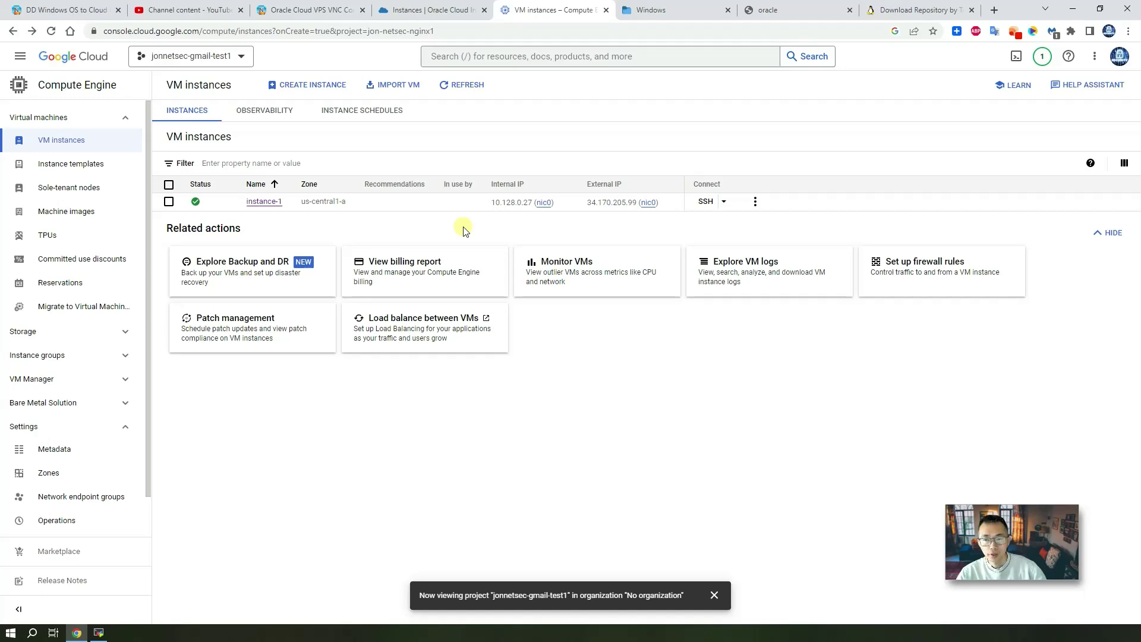
Read the note on checking image URLs with wget and the Oracle Cloud Ubuntu VM section in the DD Windows blog post.
click(76, 10)
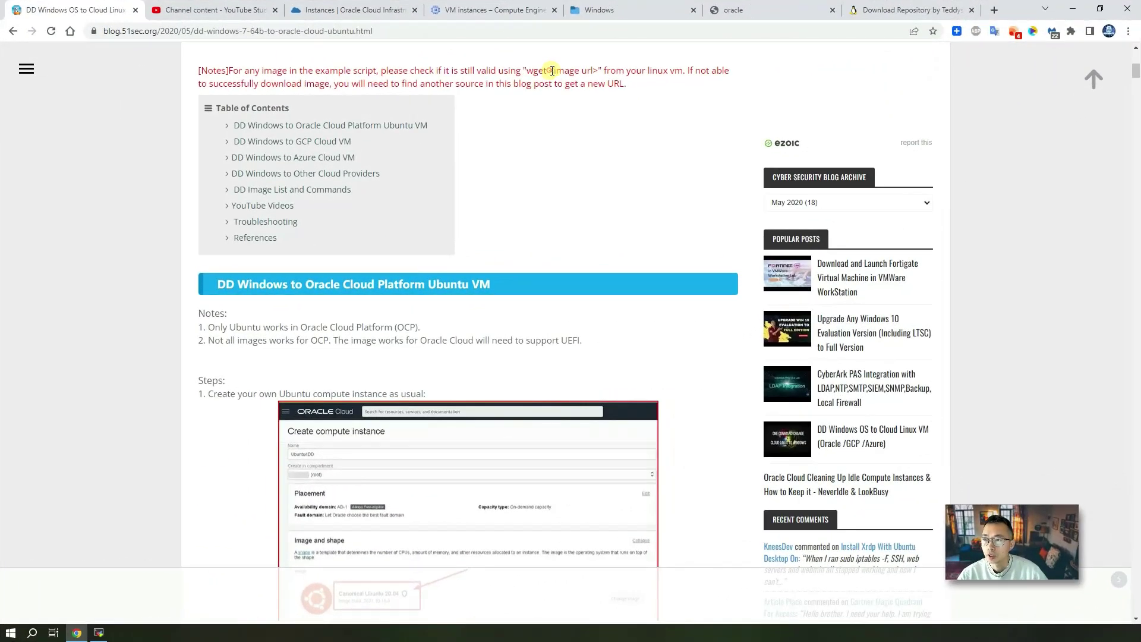
drag(550, 70, 598, 71)
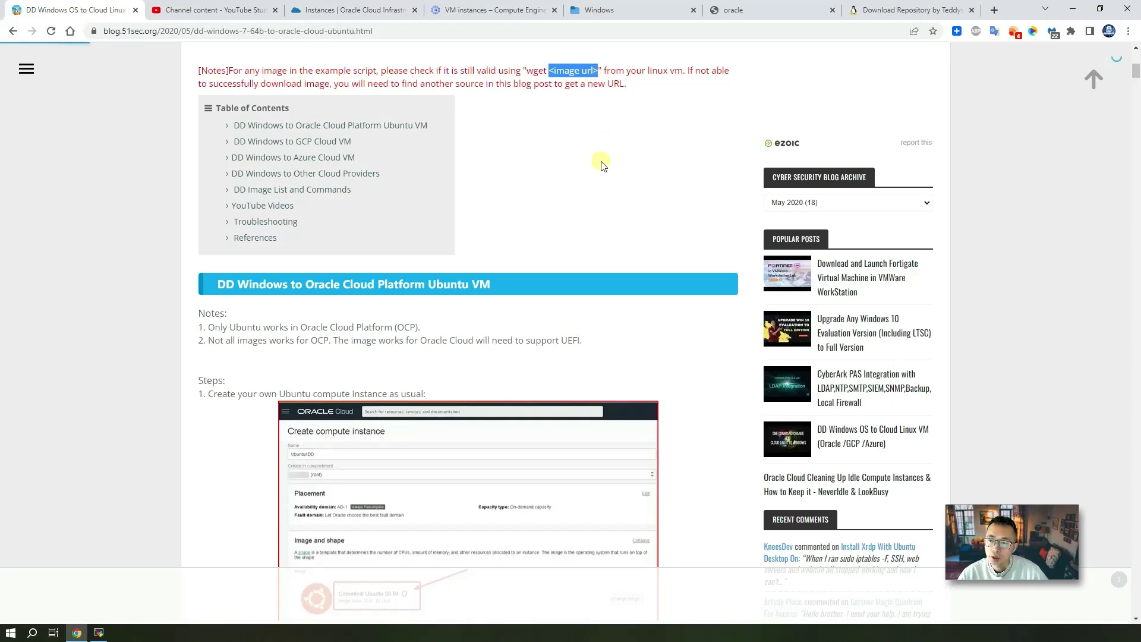
scroll(630, 167, down, 1)
scroll(630, 167, down, 3)
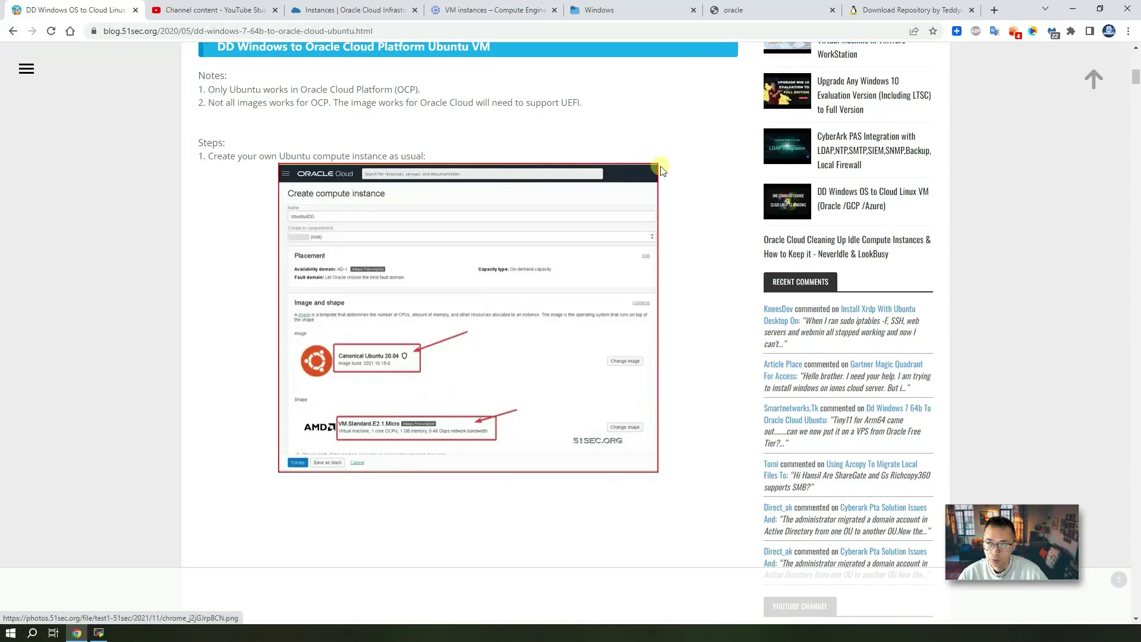
scroll(671, 170, up, 2)
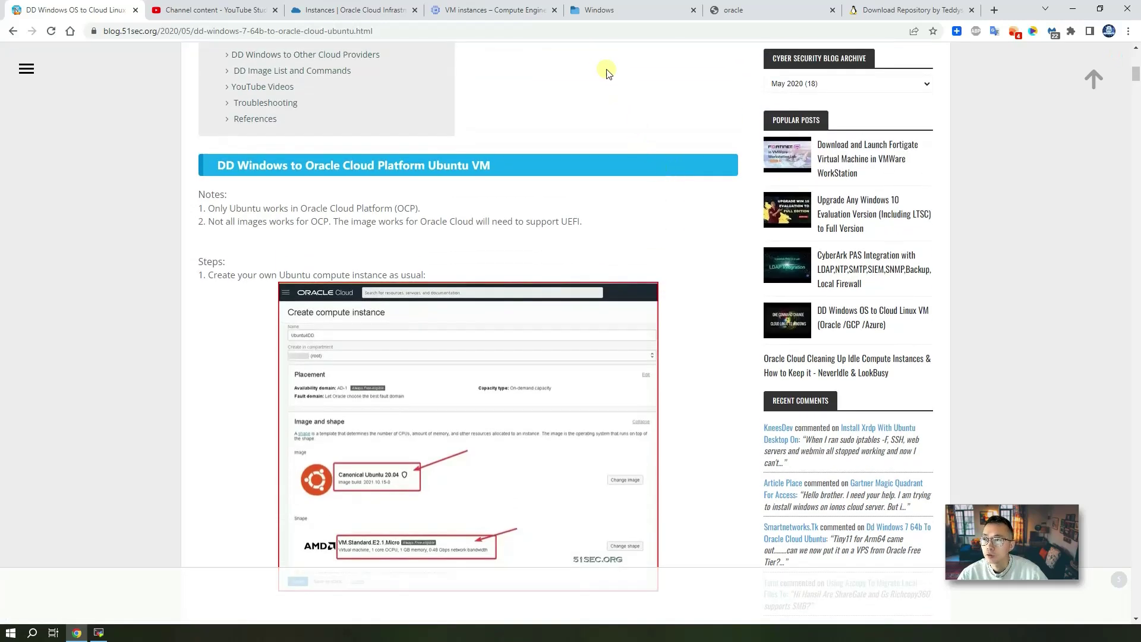
Examine the Windows DD images offered in the oss.sunpma.com, 536000.xyz and fr1.teddyvps.com repositories.
click(602, 16)
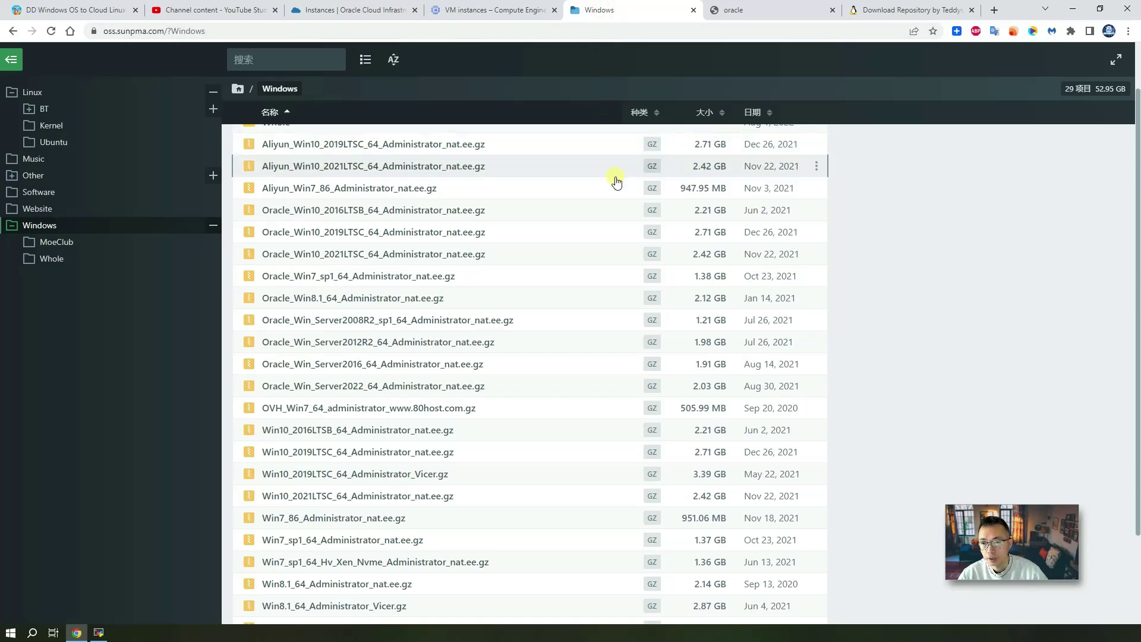
click(762, 14)
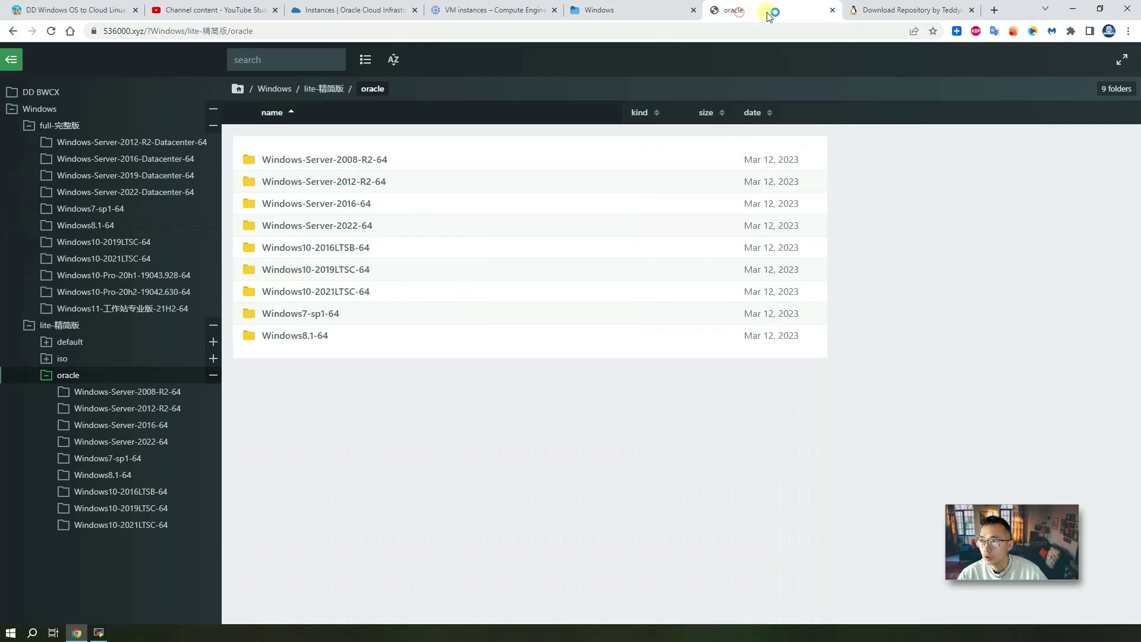
click(871, 13)
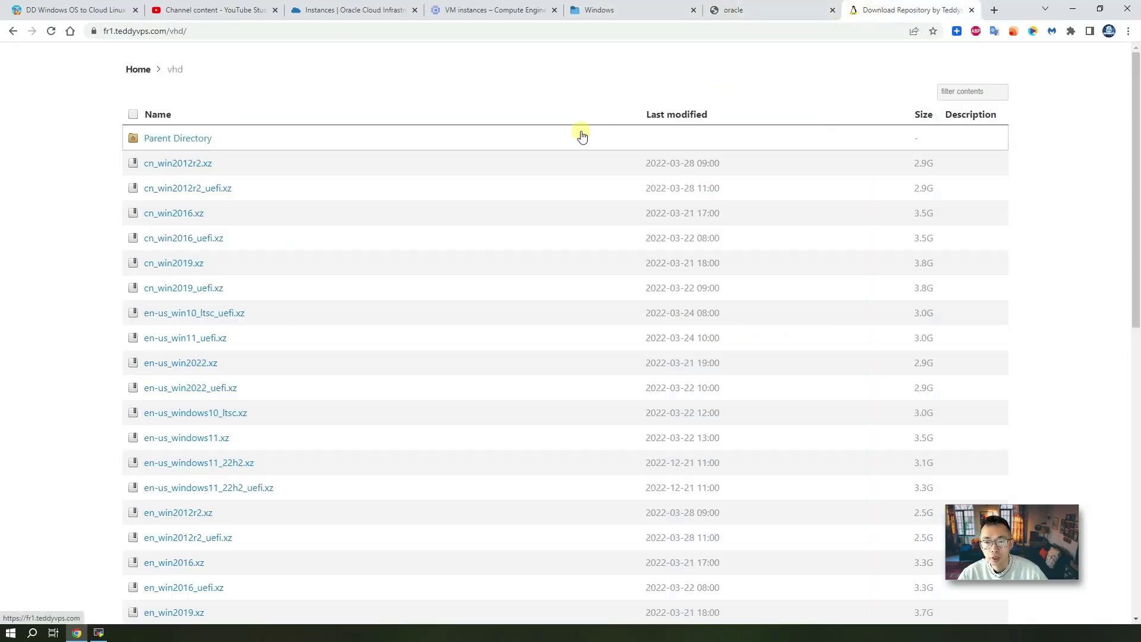
click(640, 13)
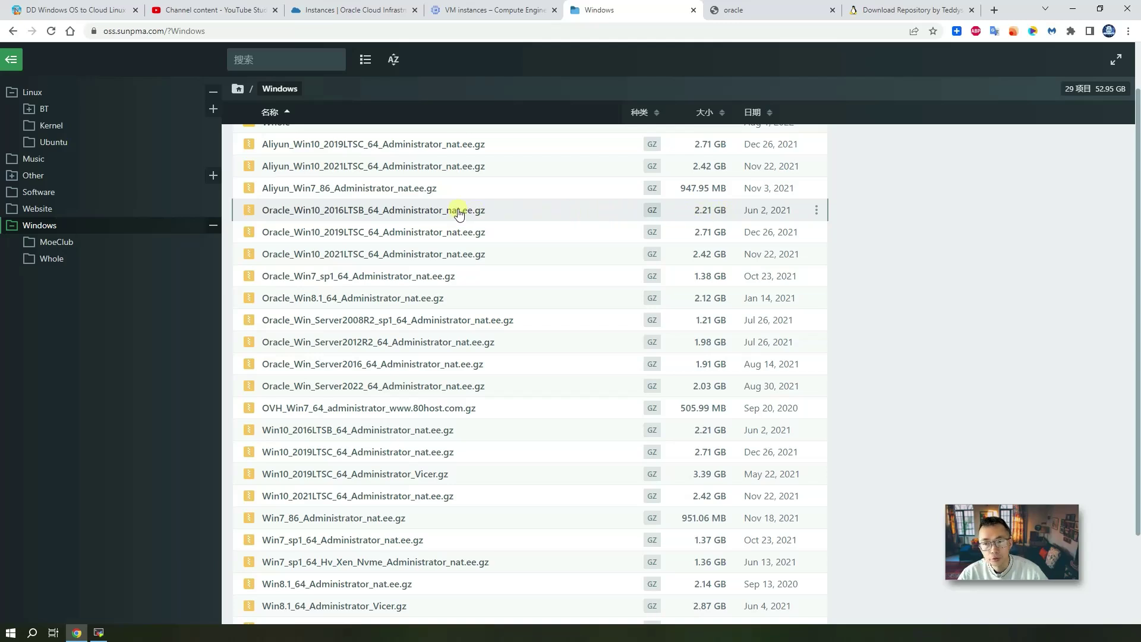
click(737, 11)
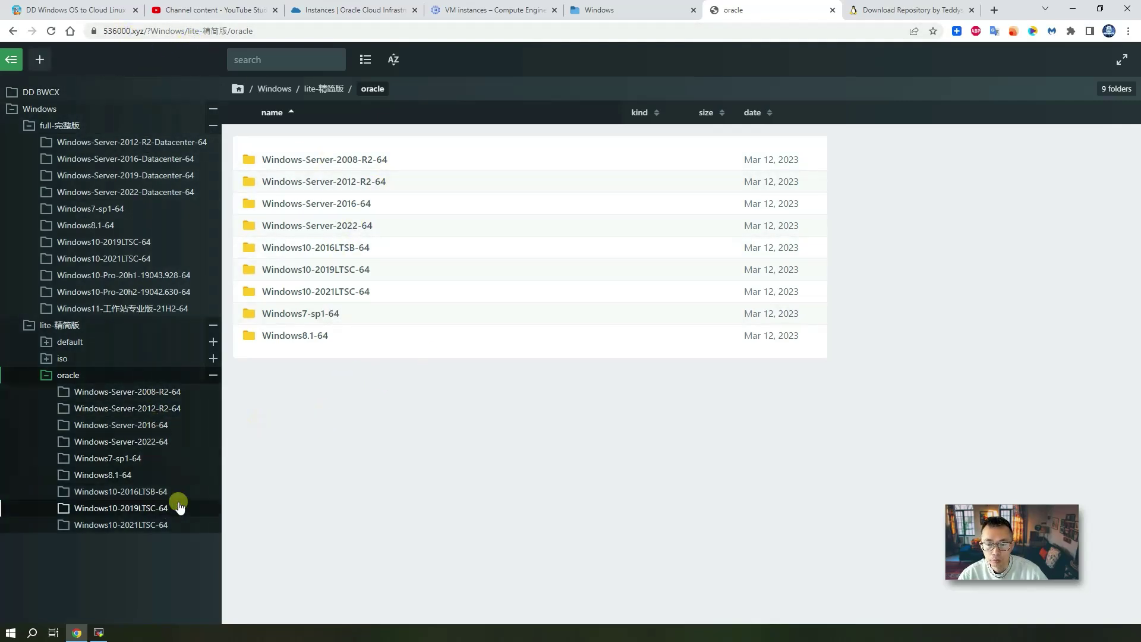
click(903, 9)
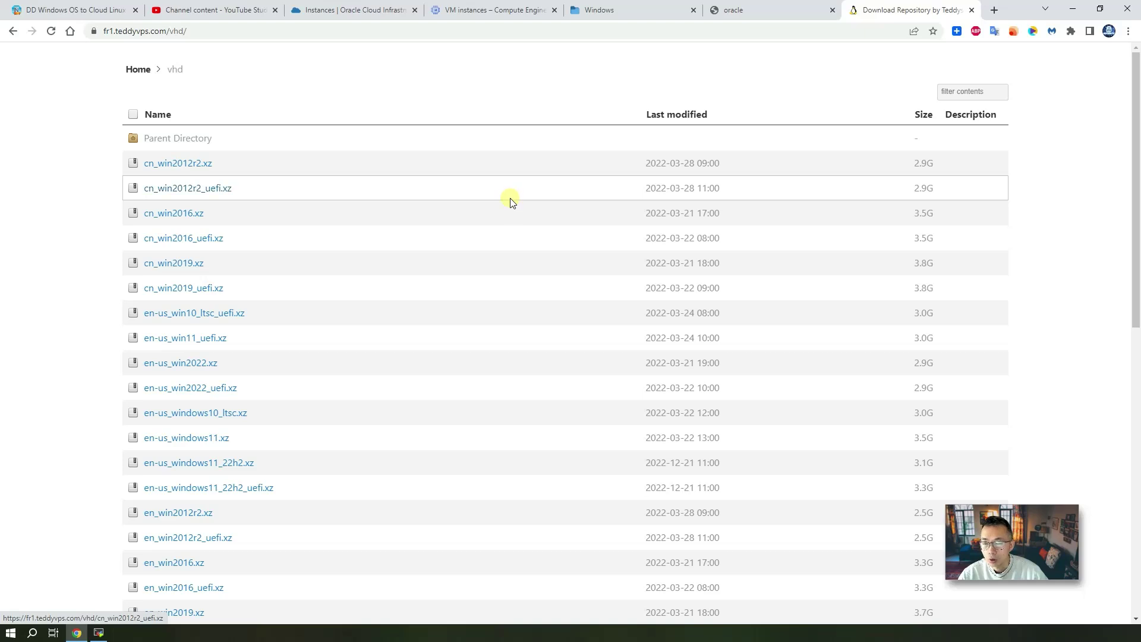
scroll(509, 198, down, 1)
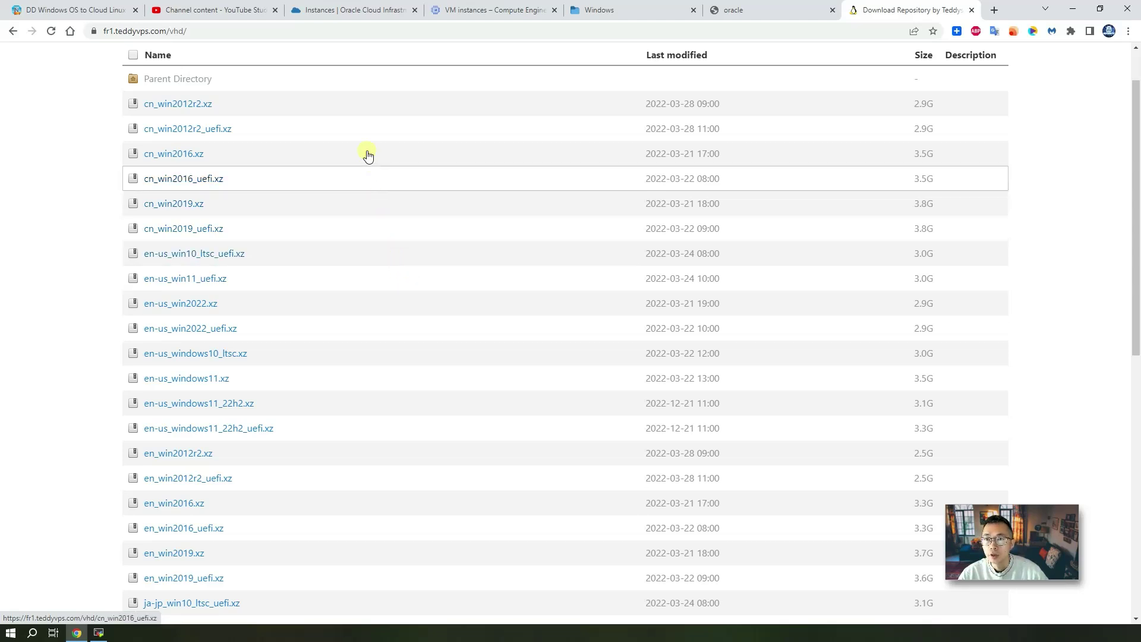
Revisit the Oracle instance page, and open a browser SSH session to the Google Cloud VM instance-1, repositioning its window.
click(359, 12)
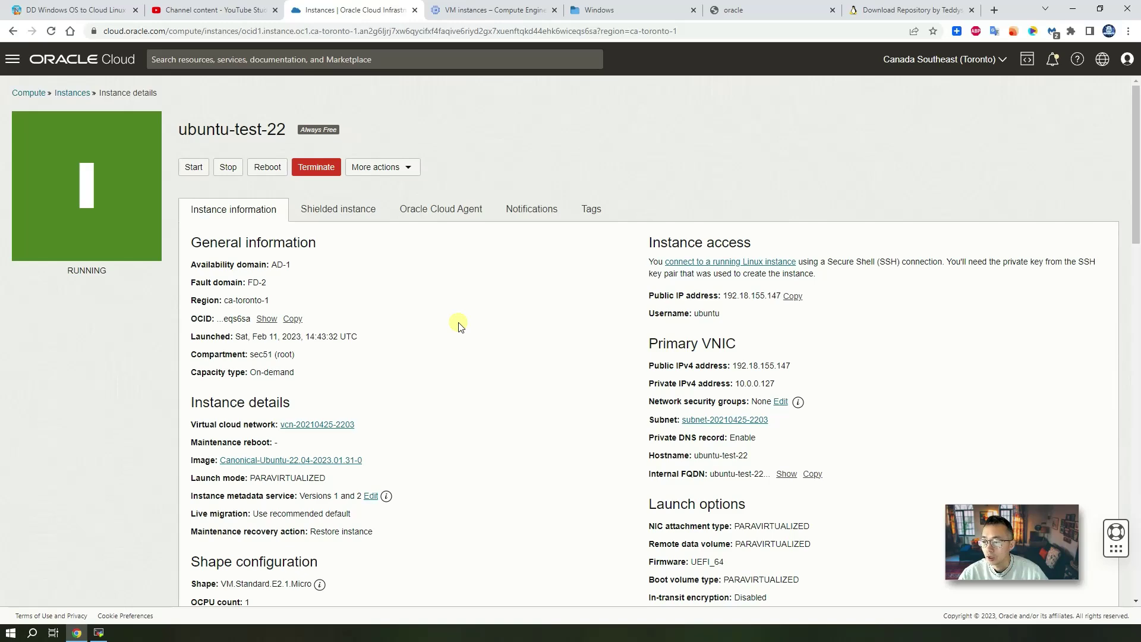
key(ctrl+Tab)
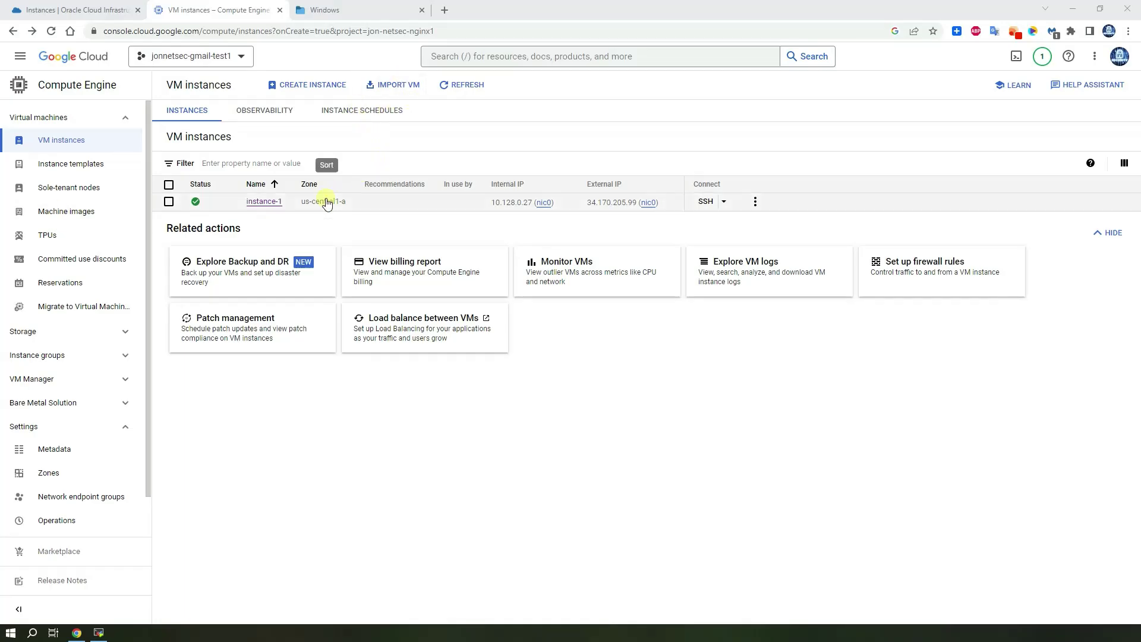
click(714, 202)
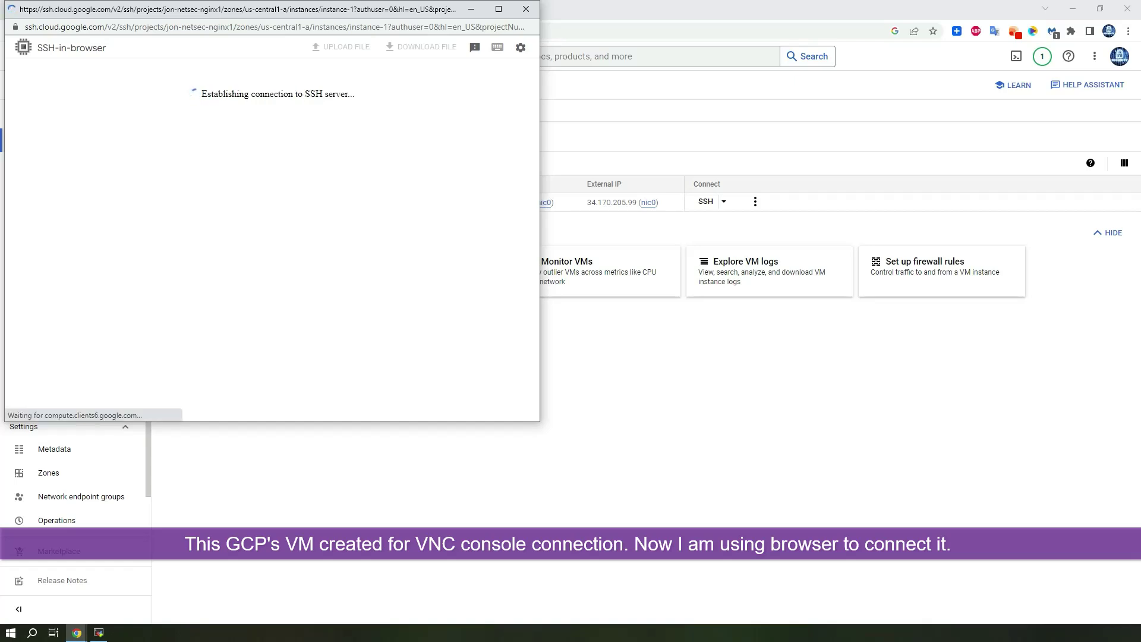
drag(287, 18, 546, 111)
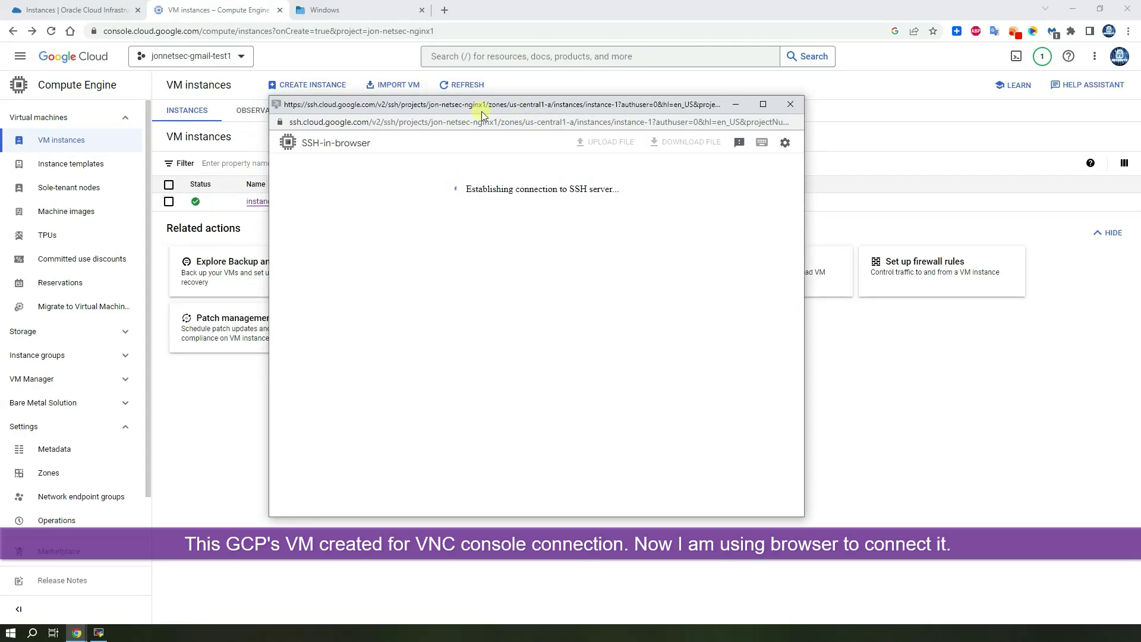
drag(478, 105, 664, 109)
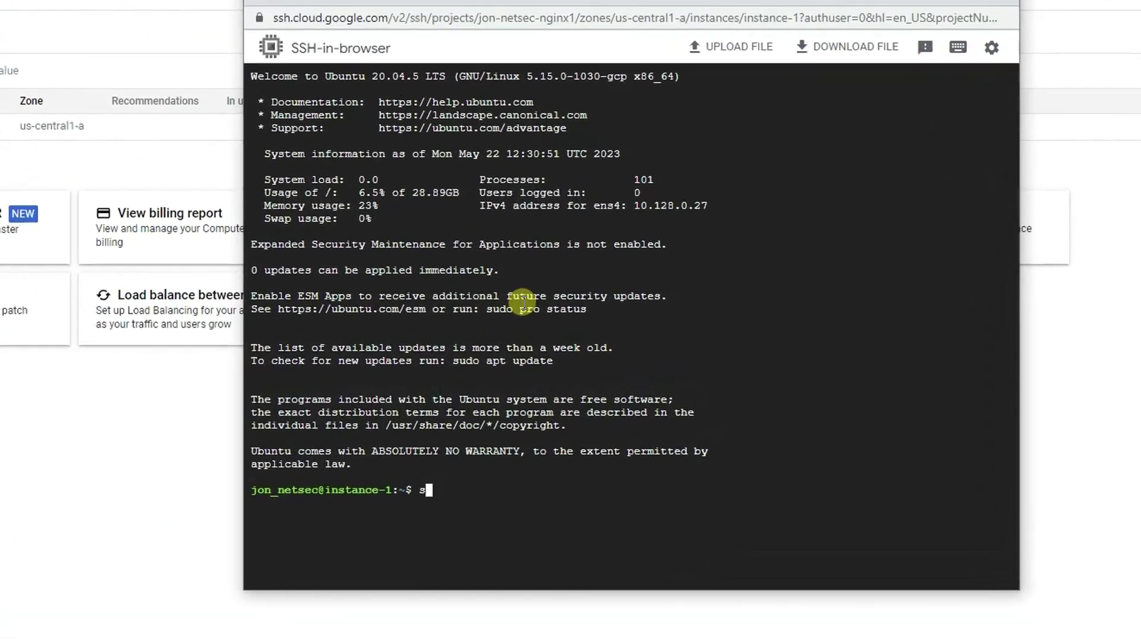
Switch to a root shell with sudo -i and display the contents of /etc/os-release.
text(sudo -i)
key(Return)
text(cat /etc/os-release)
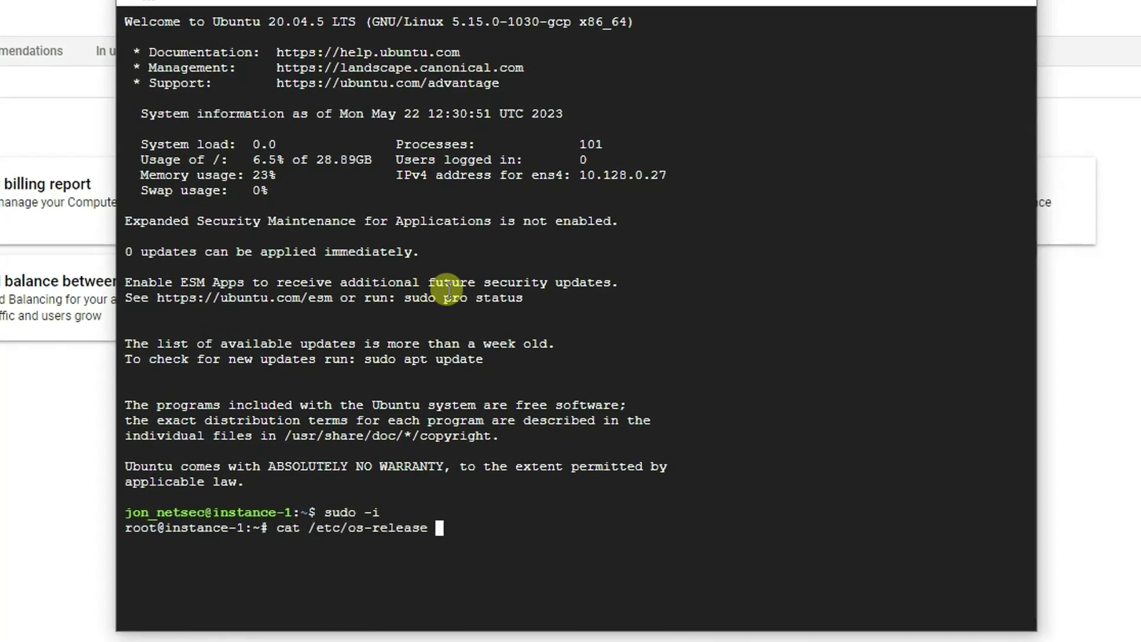
key(Return)
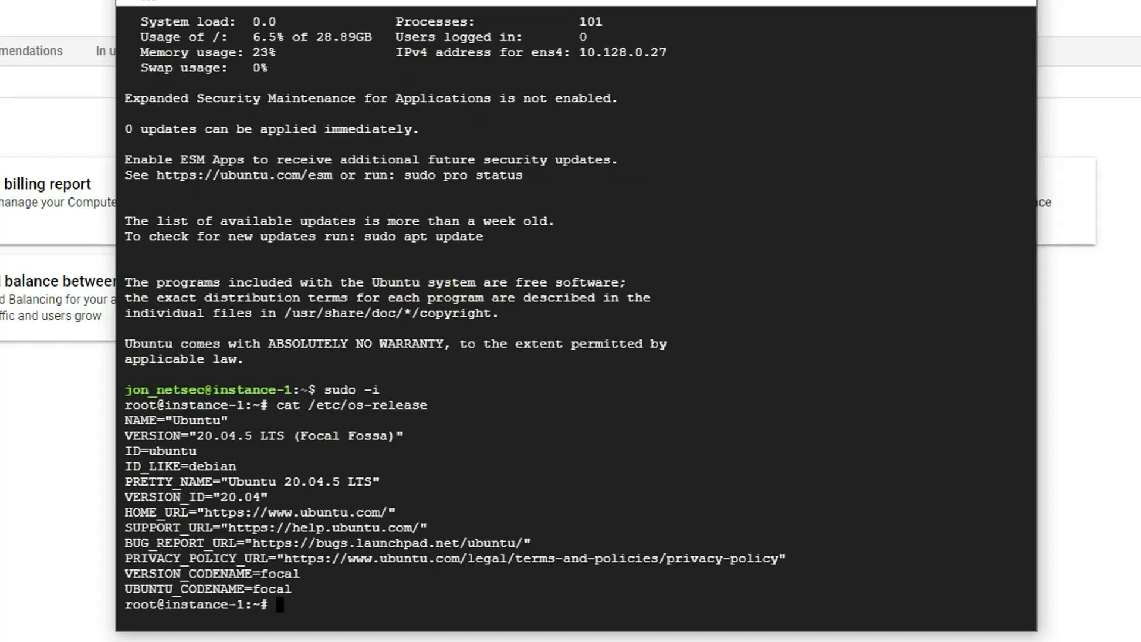
Generate an SSH key pair with ssh-keygen, accepting the default file location and leaving the passphrase empty.
text(ssh-ke)
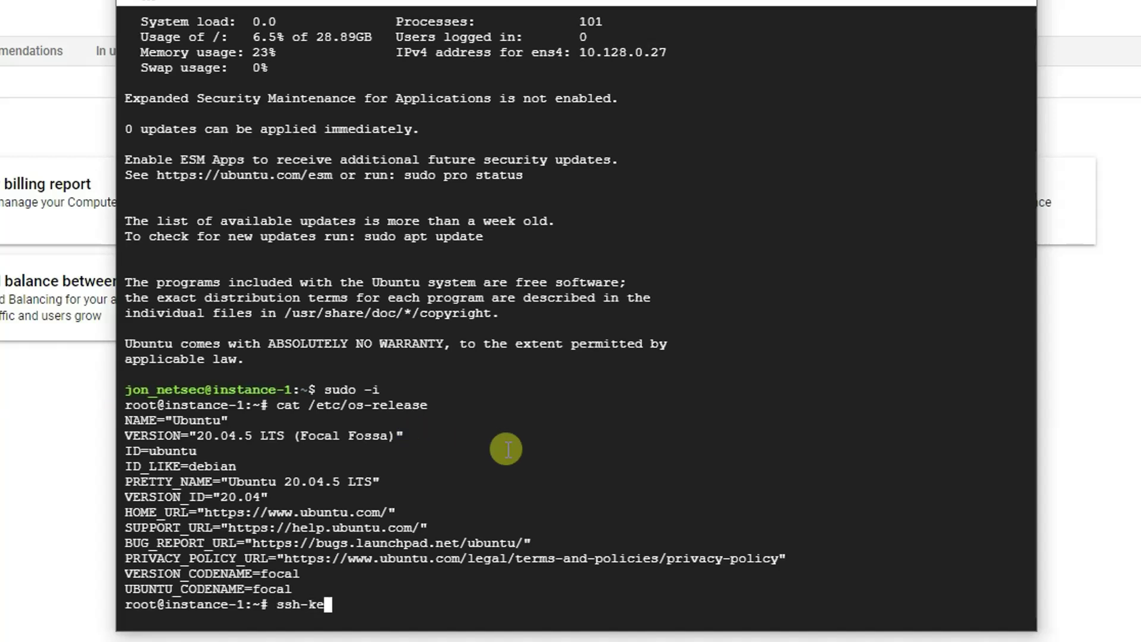
text(ygen)
key(Return)
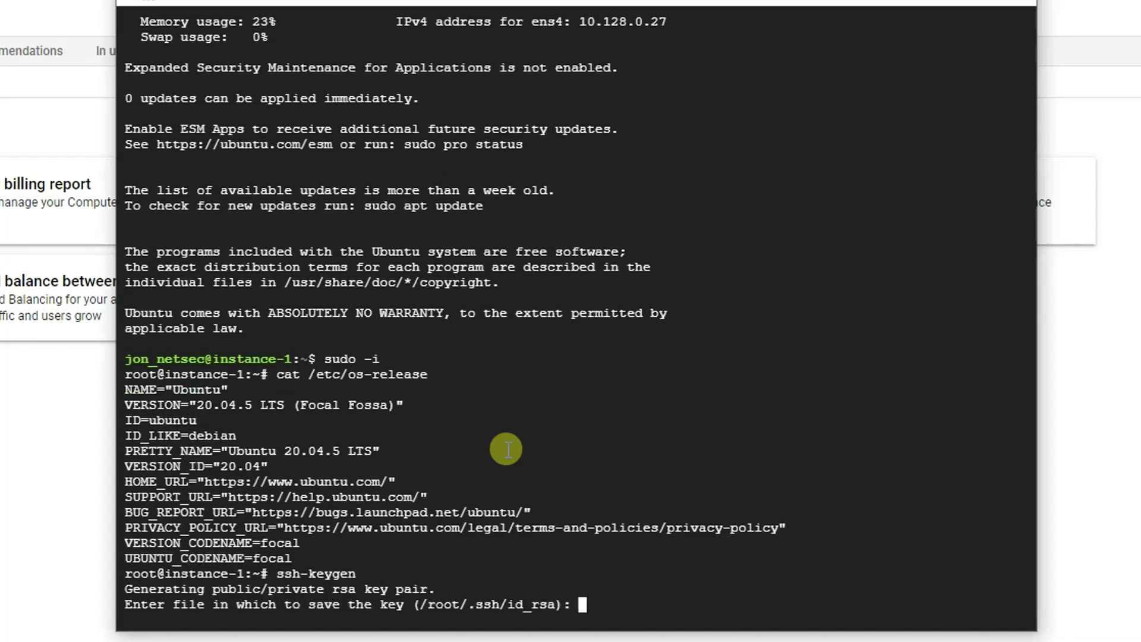
key(Return)
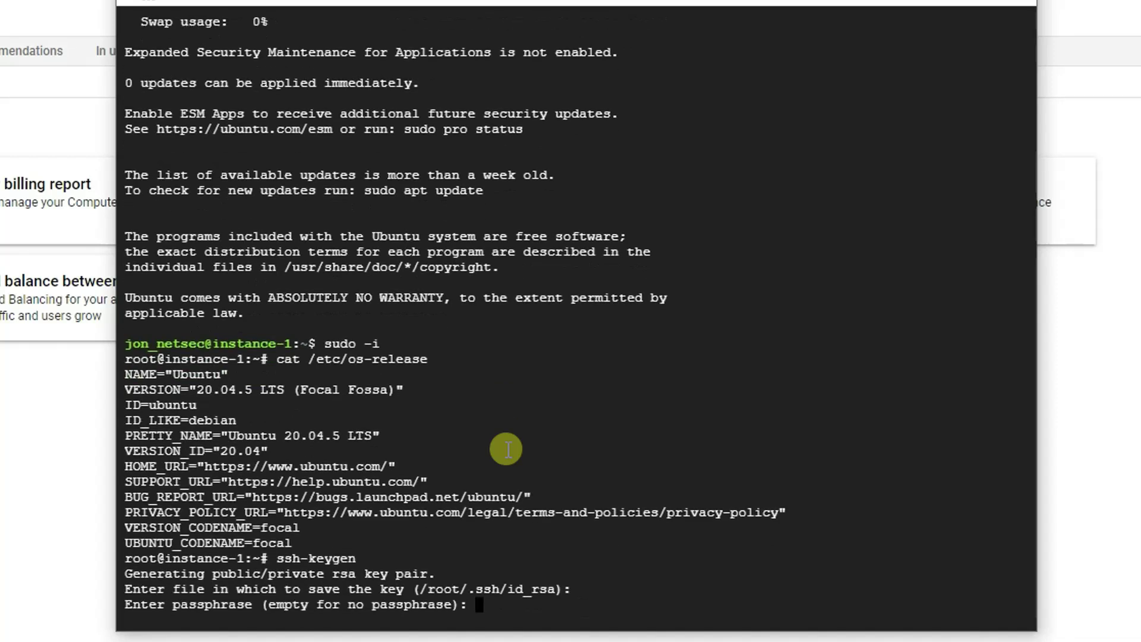
key(Return)
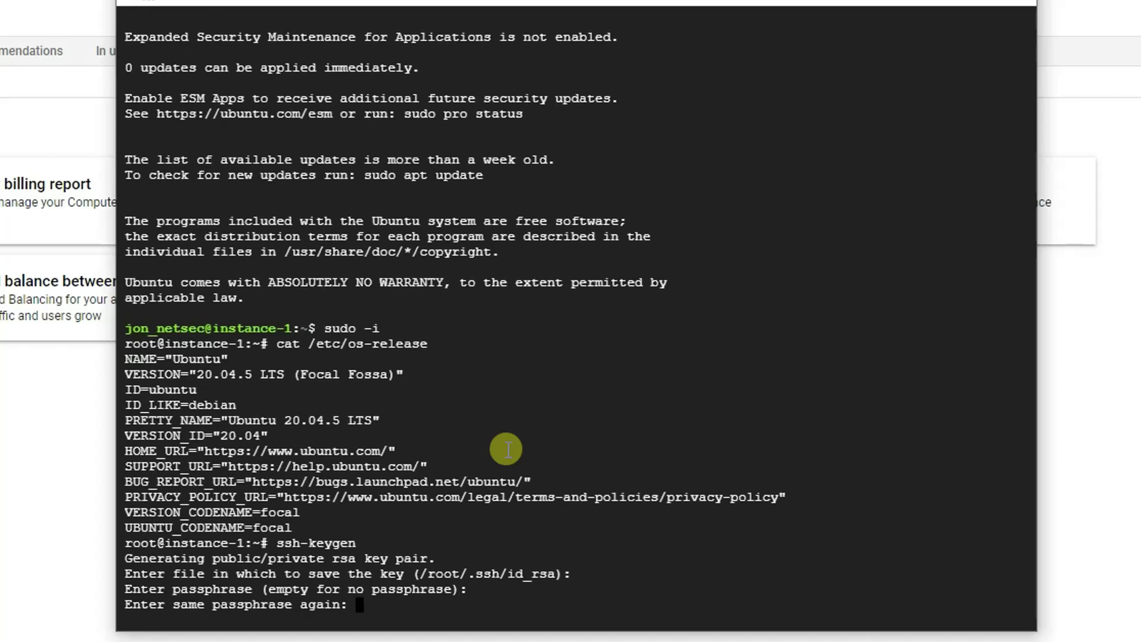
key(Return)
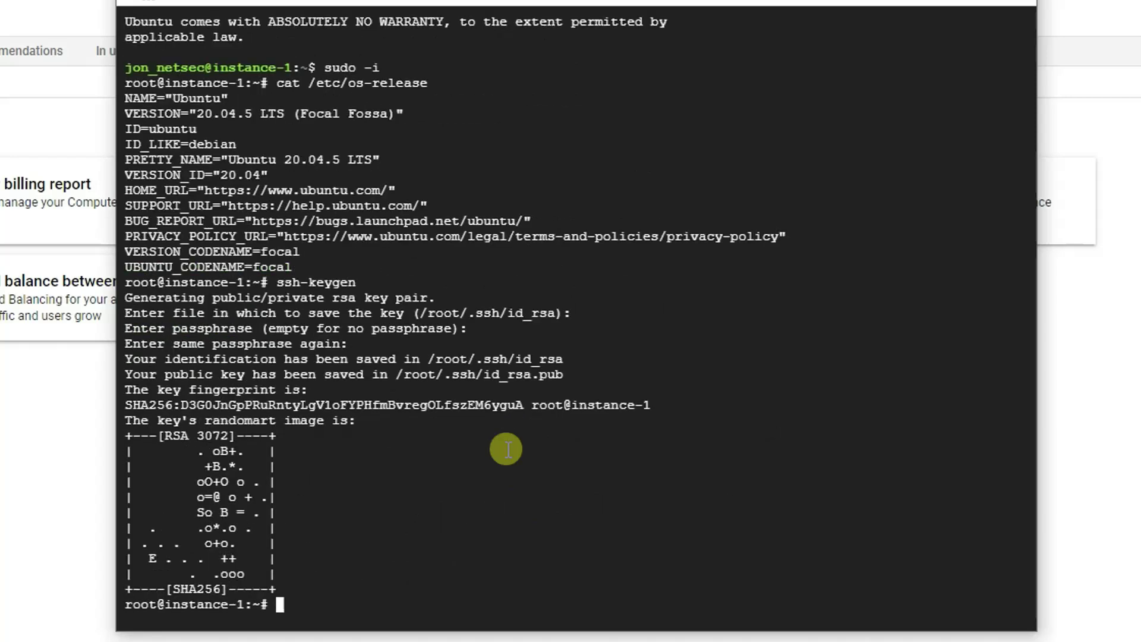
Display the public key stored in /root/.ssh/id_rsa.pub with cat.
key(Return)
key(Return)
key(Return)
text(cat /root)
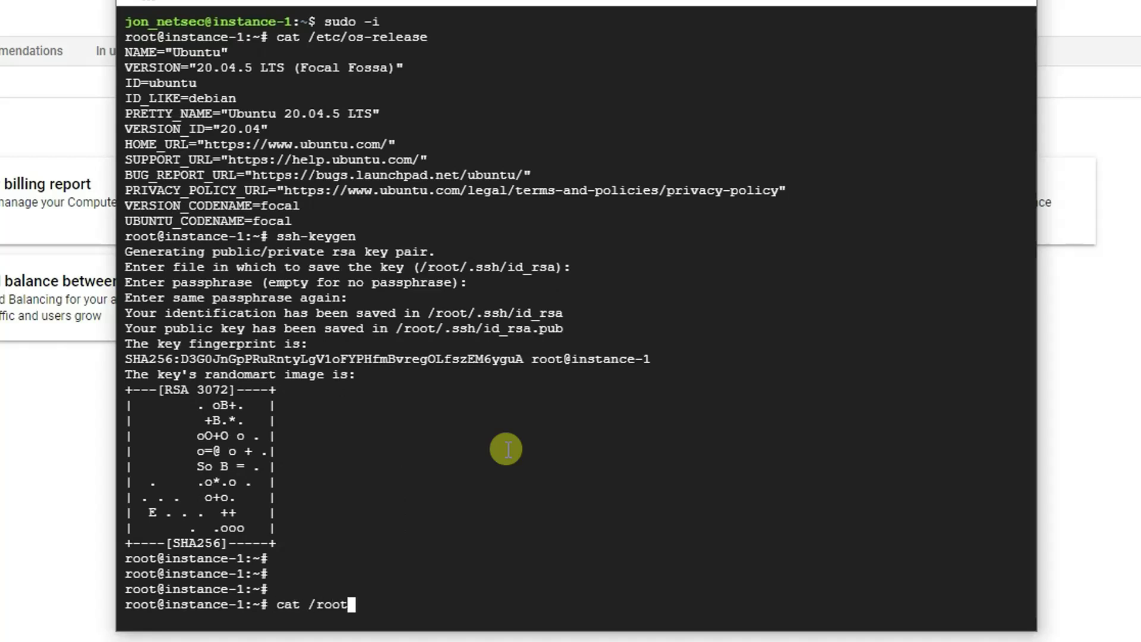
text(/.ssh/id_rsa)
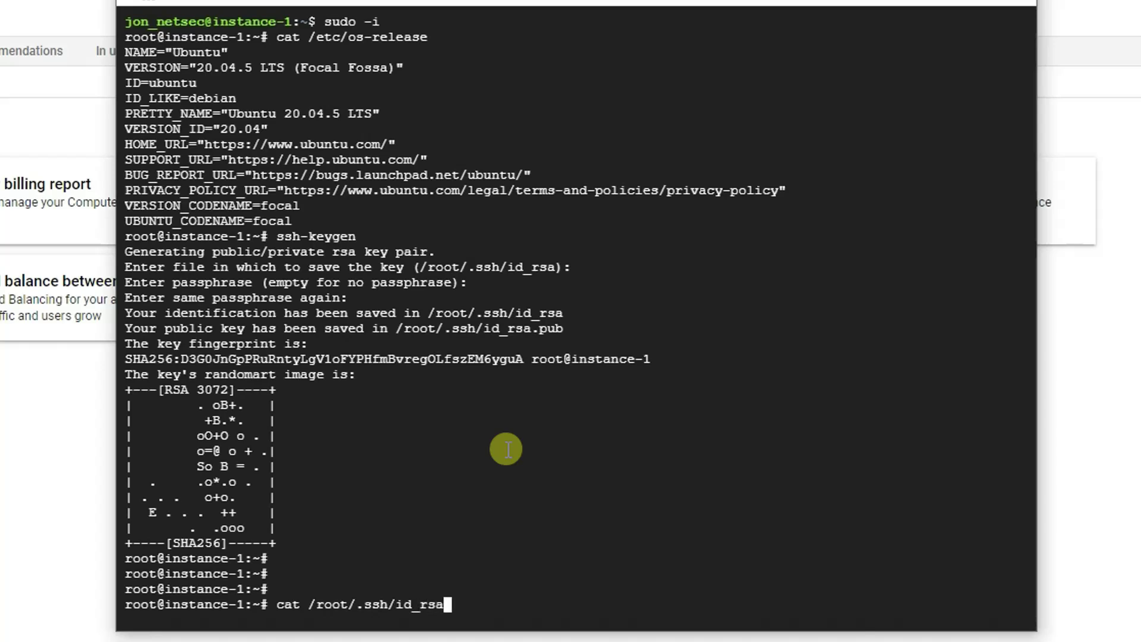
text(.pub)
key(Return)
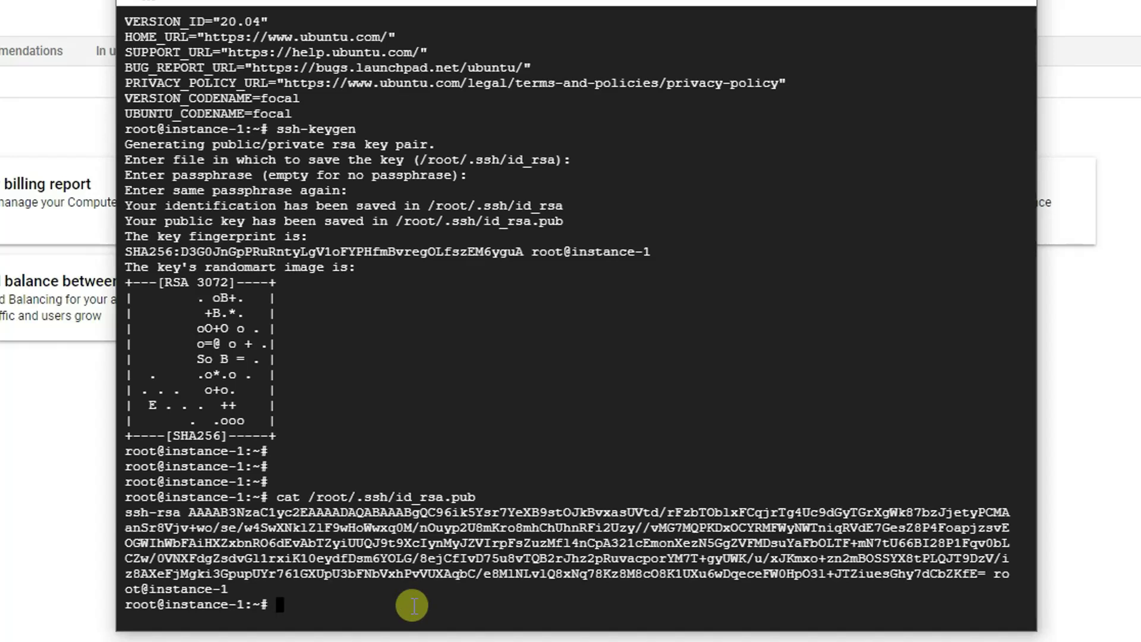
Check whether the Ubuntu firewall is enabled on instance-1 with ufw status.
text(s)
text(fw status)
key(Return)
text(ufw stat)
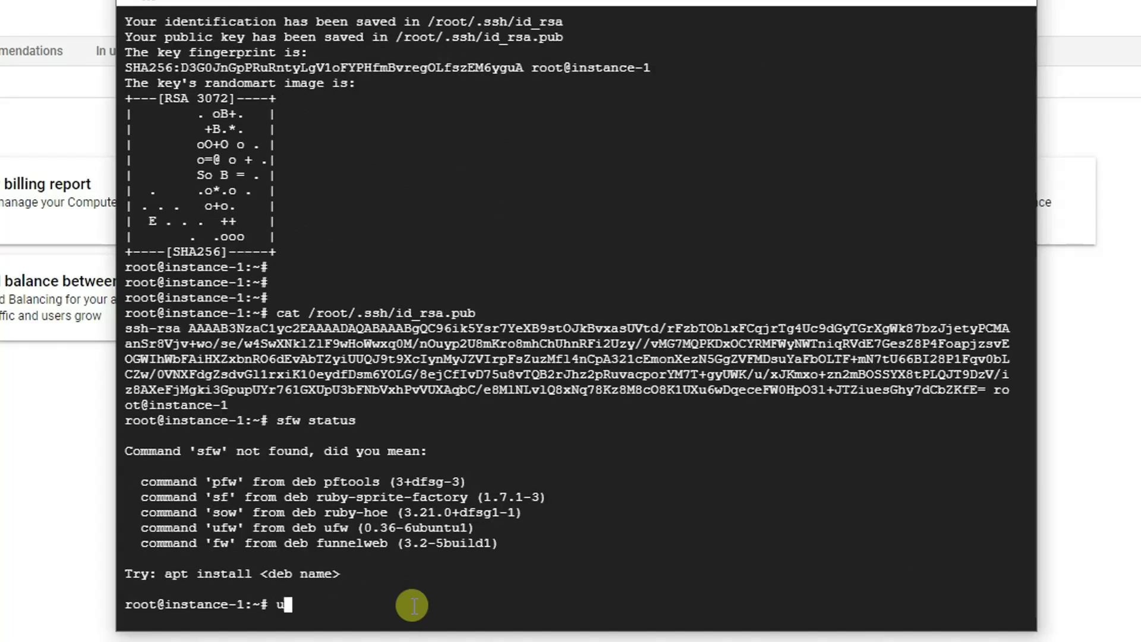
text(us)
key(Return)
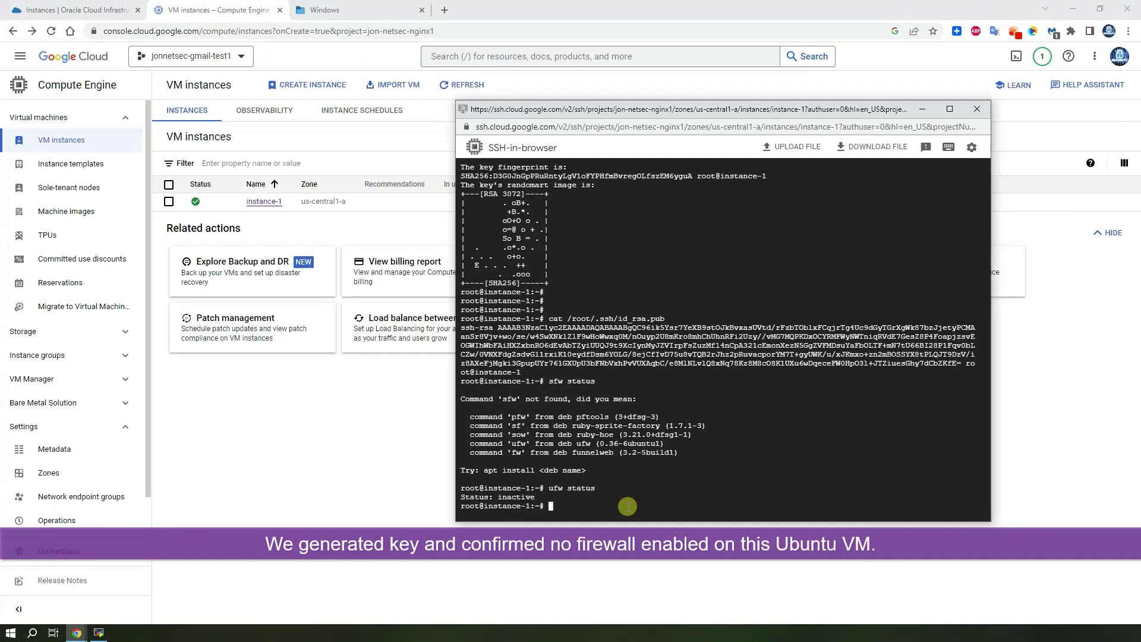
drag(538, 497, 498, 498)
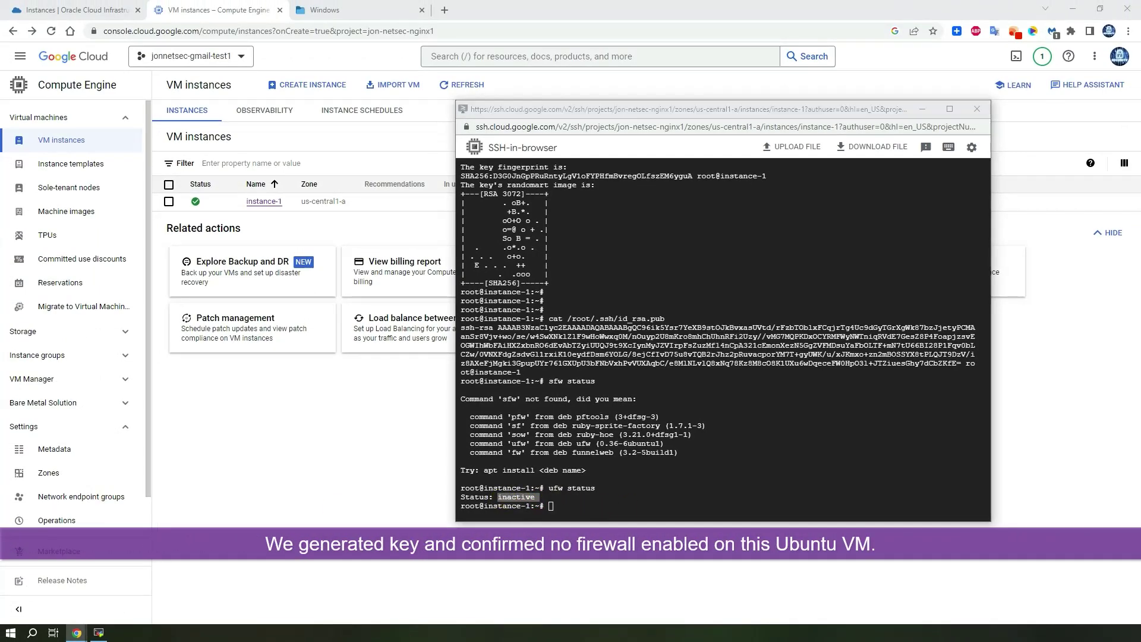
In the Oracle instance's console connection section, begin a local connection using the Paste public key option.
click(95, 10)
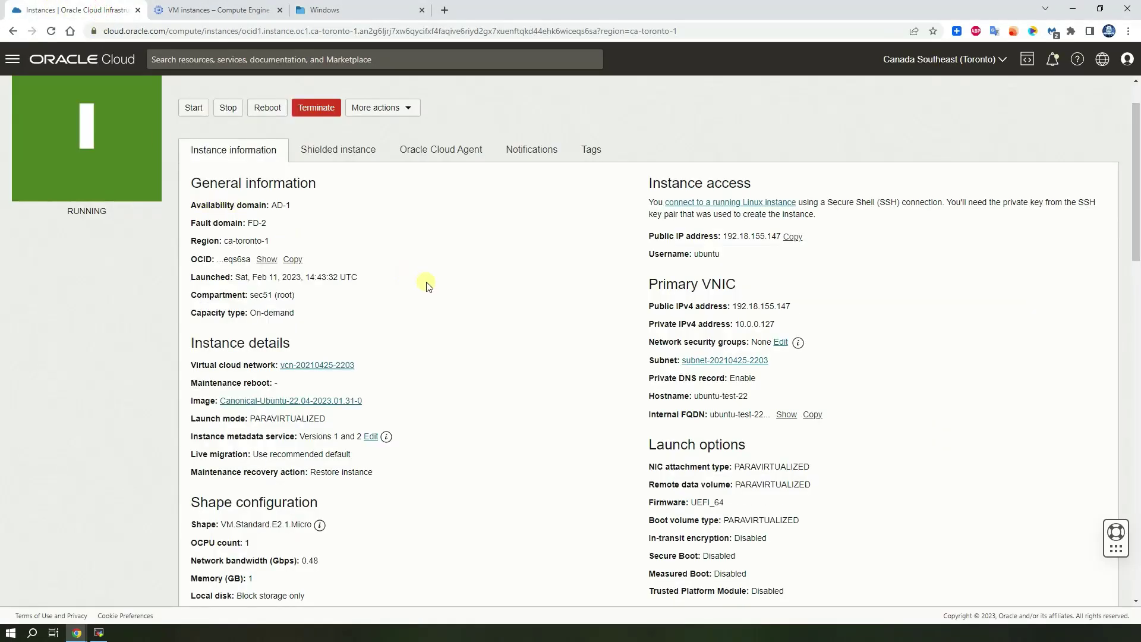
scroll(422, 284, down, 6)
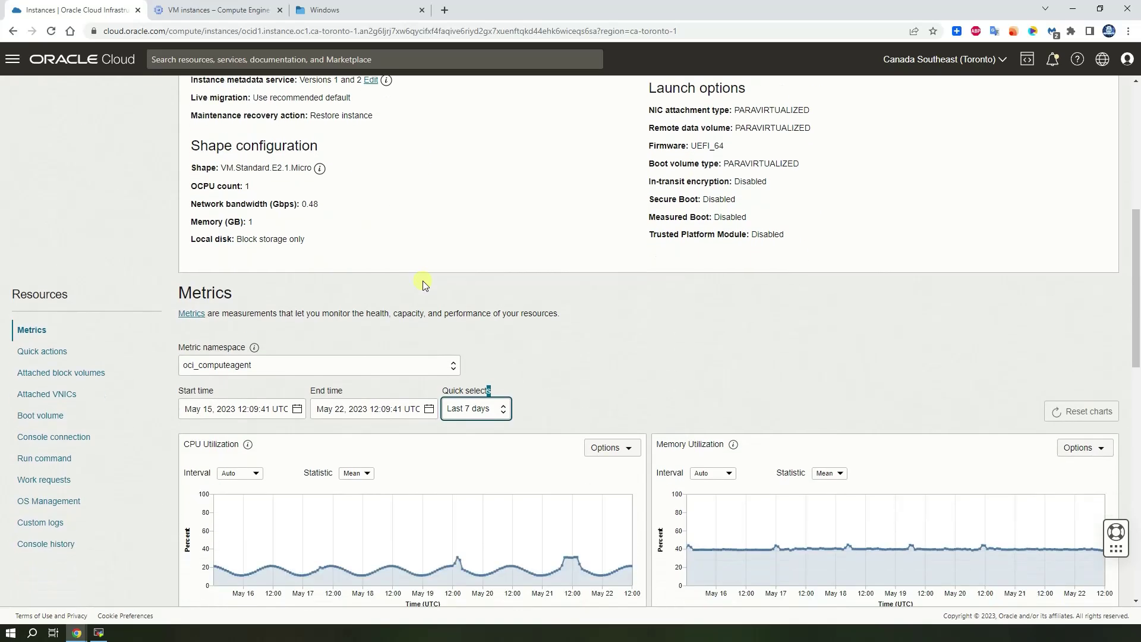
click(87, 436)
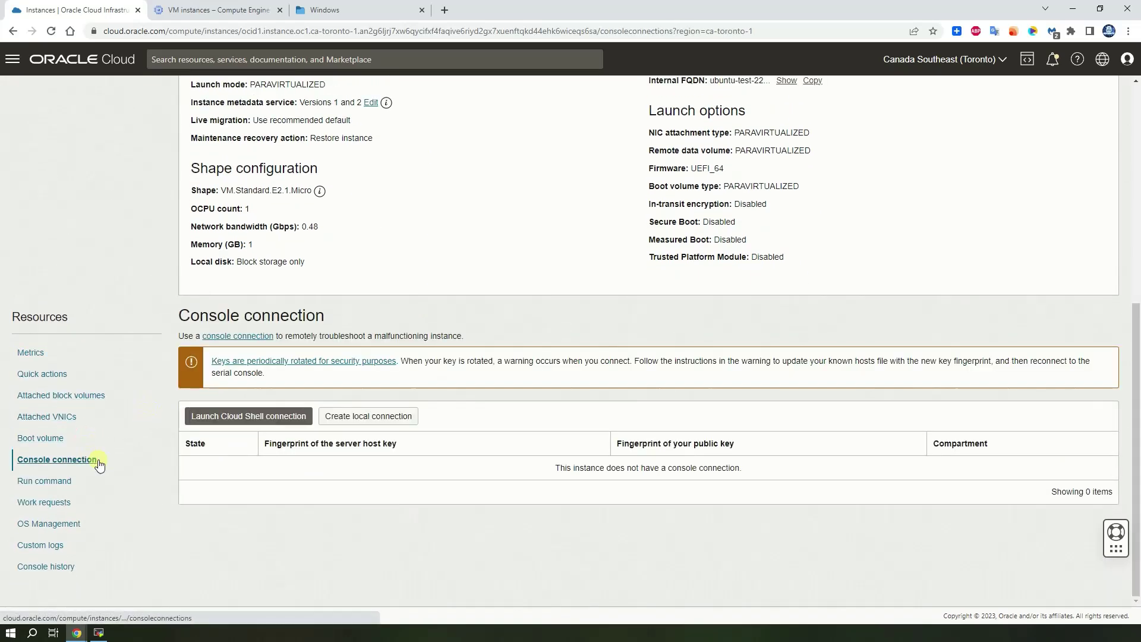
click(232, 421)
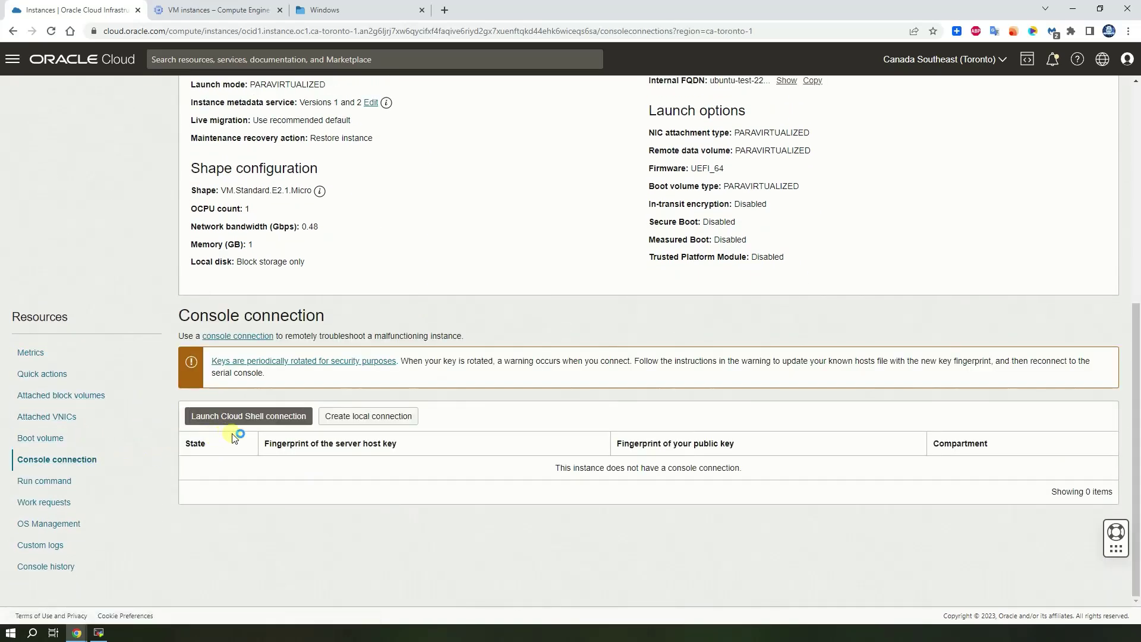
click(399, 419)
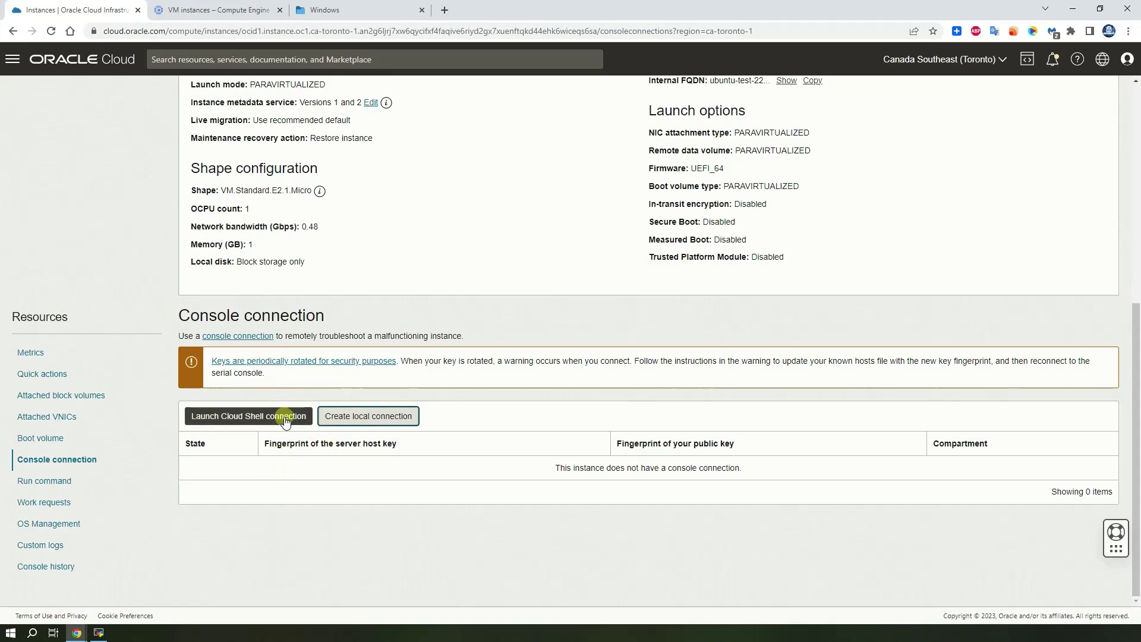
click(365, 416)
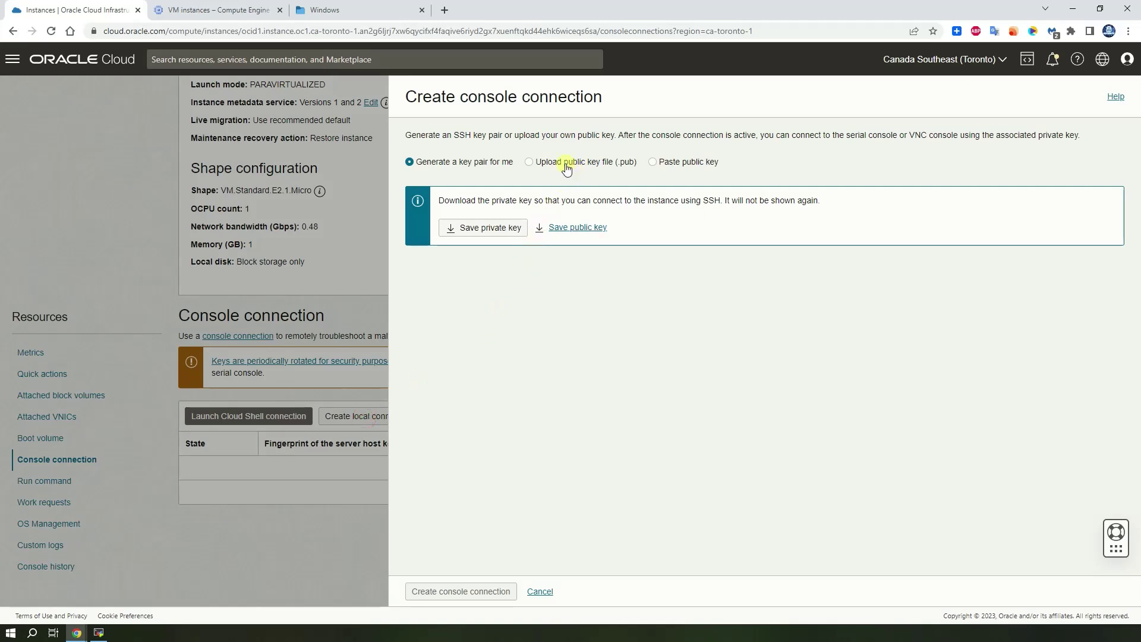
click(687, 162)
click(605, 208)
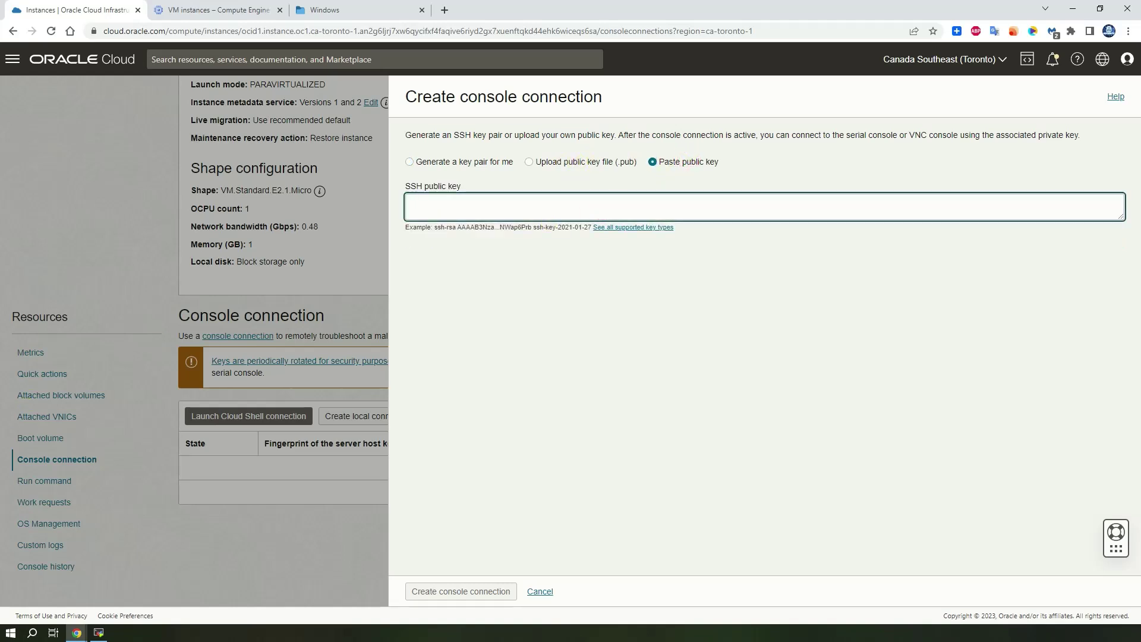
mouse_move(102, 634)
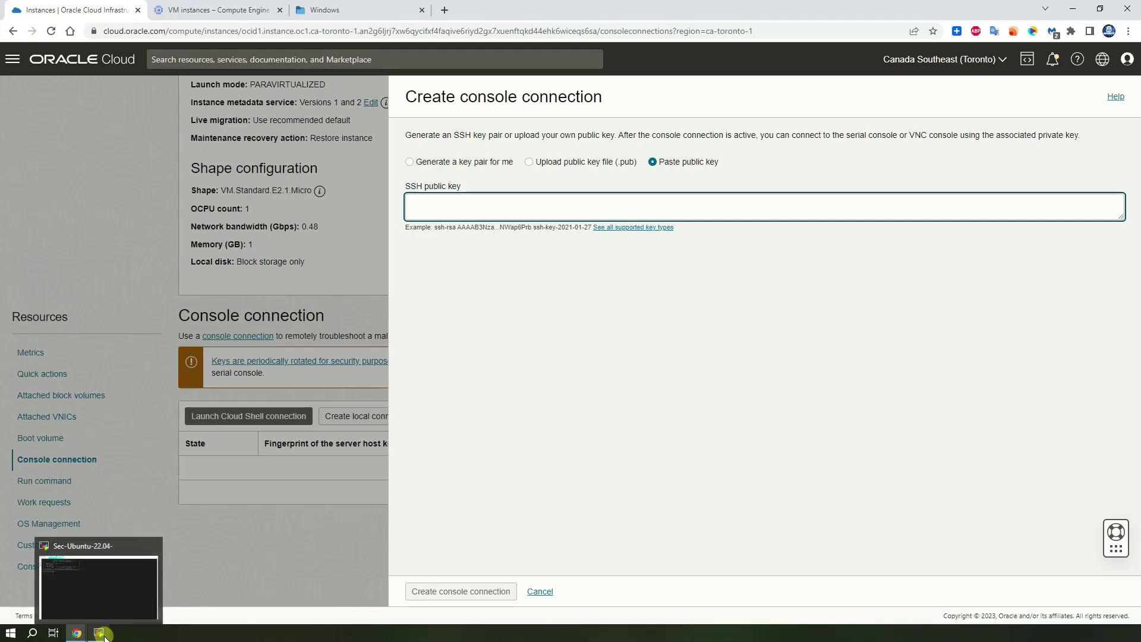
click(109, 602)
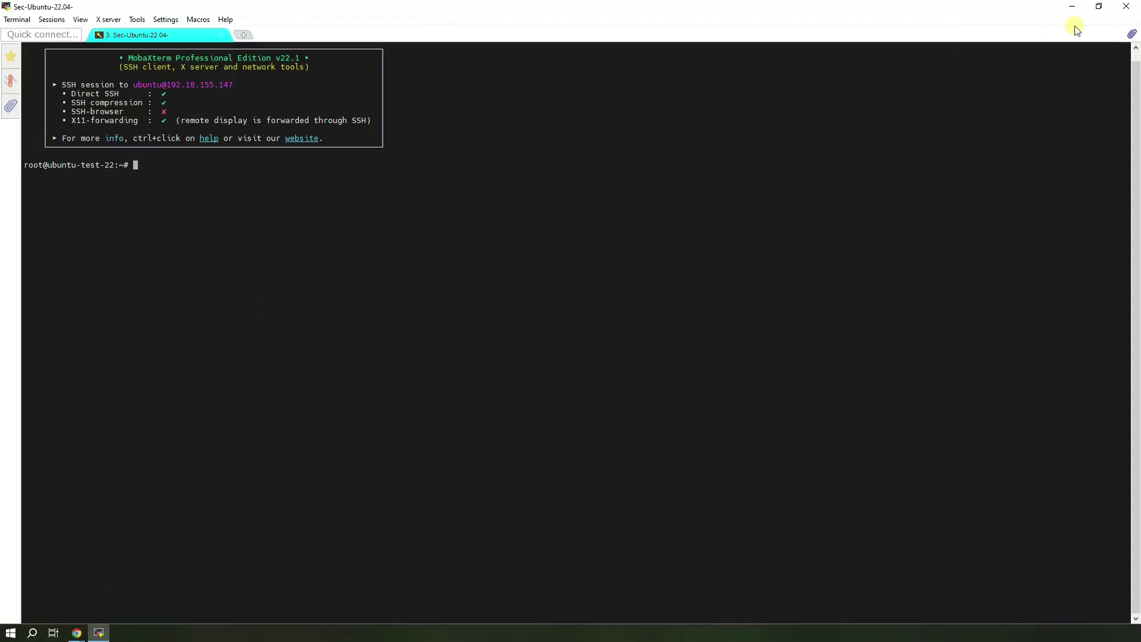
click(1073, 7)
Copy the full SSH public key from the id_rsa.pub output in the instance-1 browser SSH session.
mouse_move(76, 632)
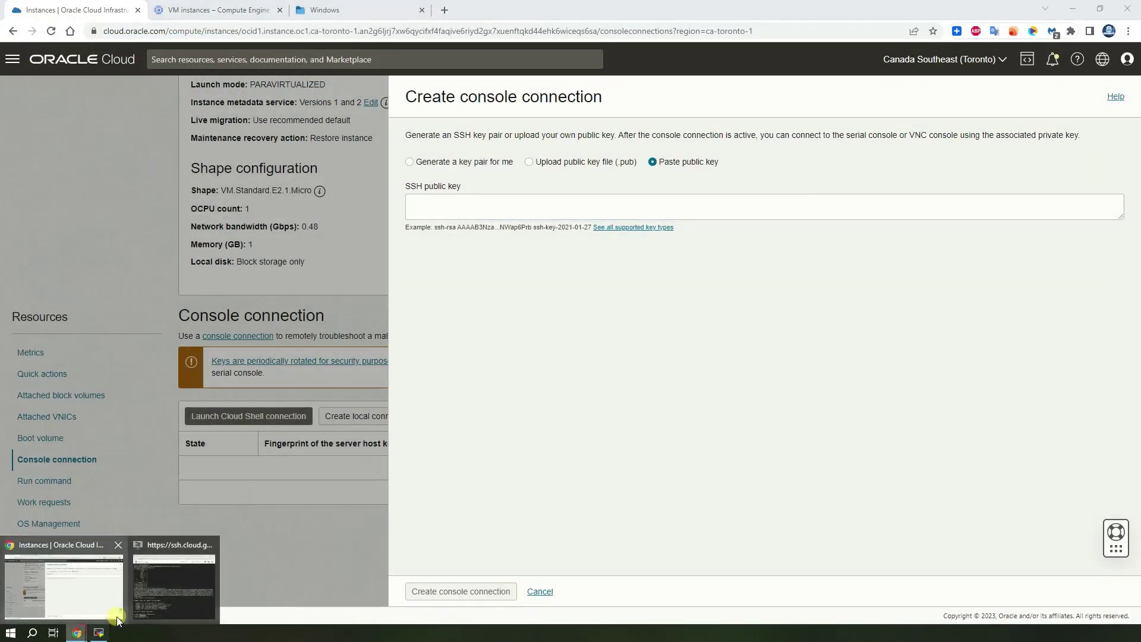
click(186, 595)
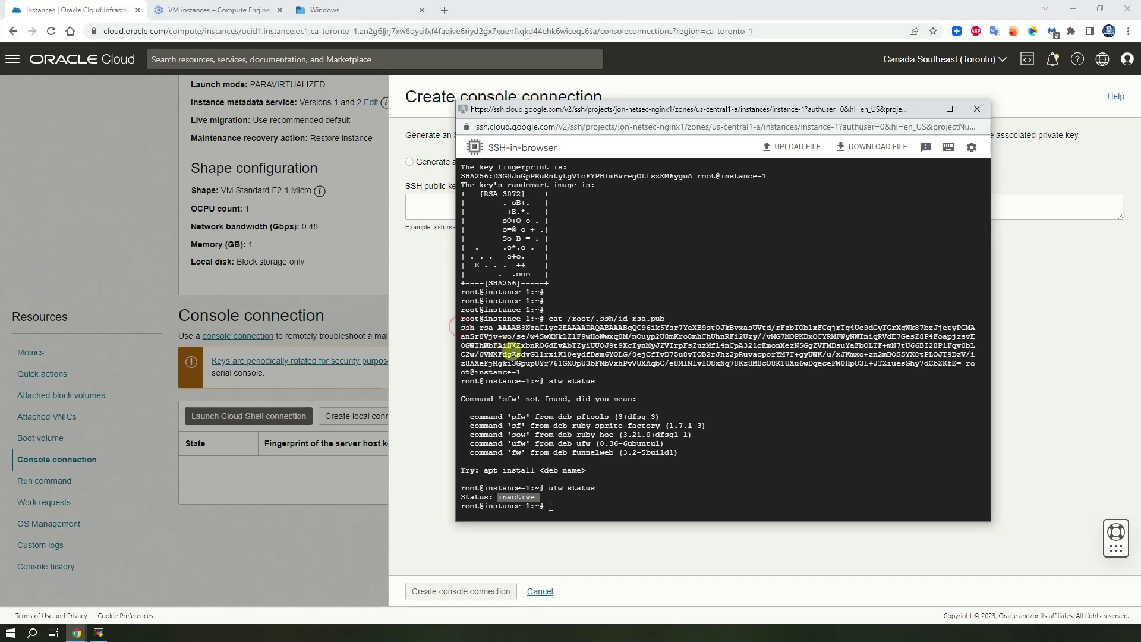
click(517, 373)
drag(518, 372, 462, 327)
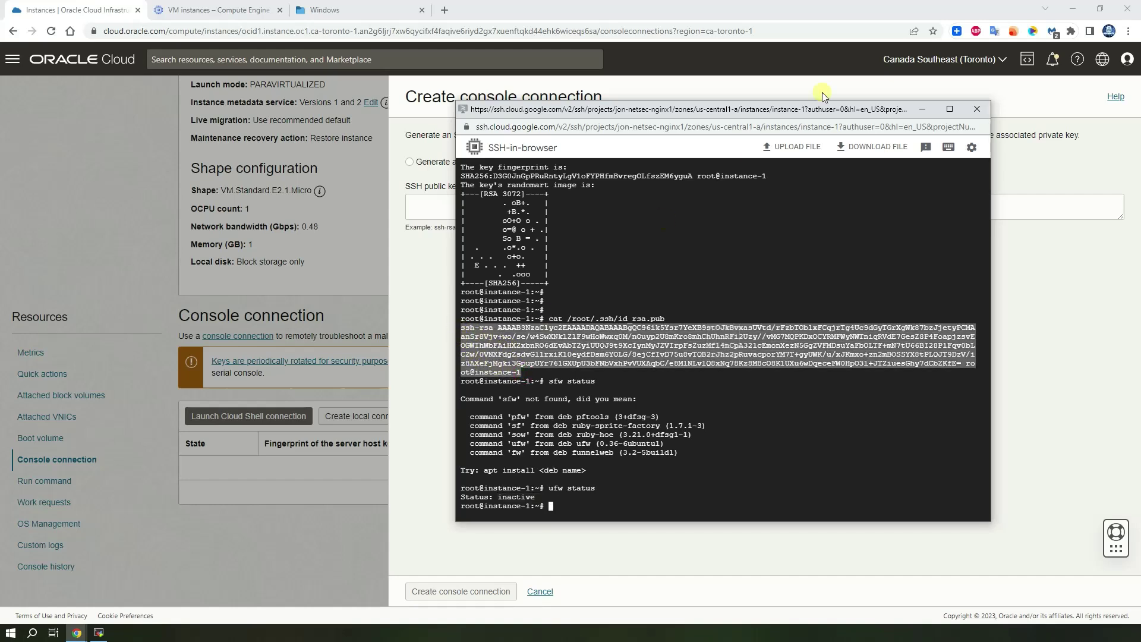
Paste the copied key as the SSH public key in Oracle Cloud and create the console connection.
click(714, 87)
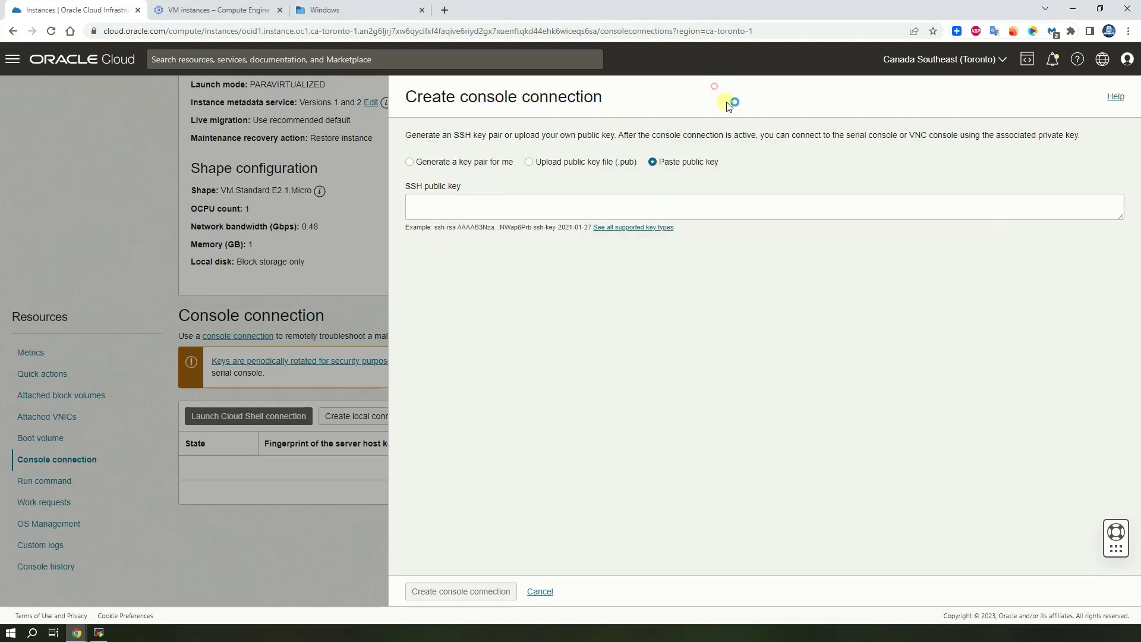
click(580, 210)
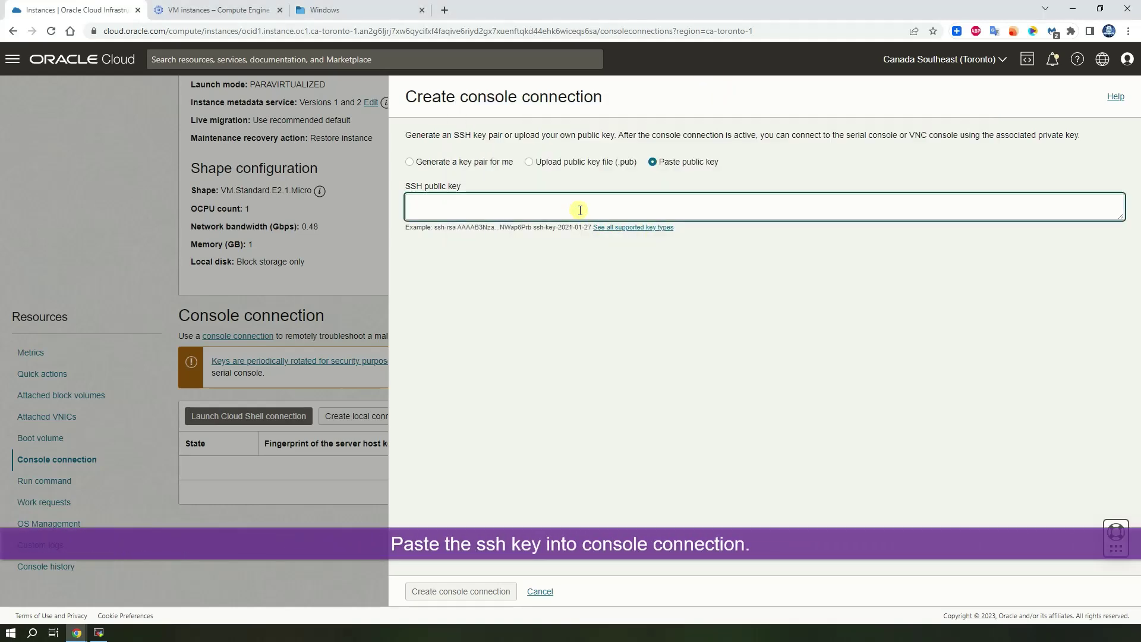
key(ctrl+v)
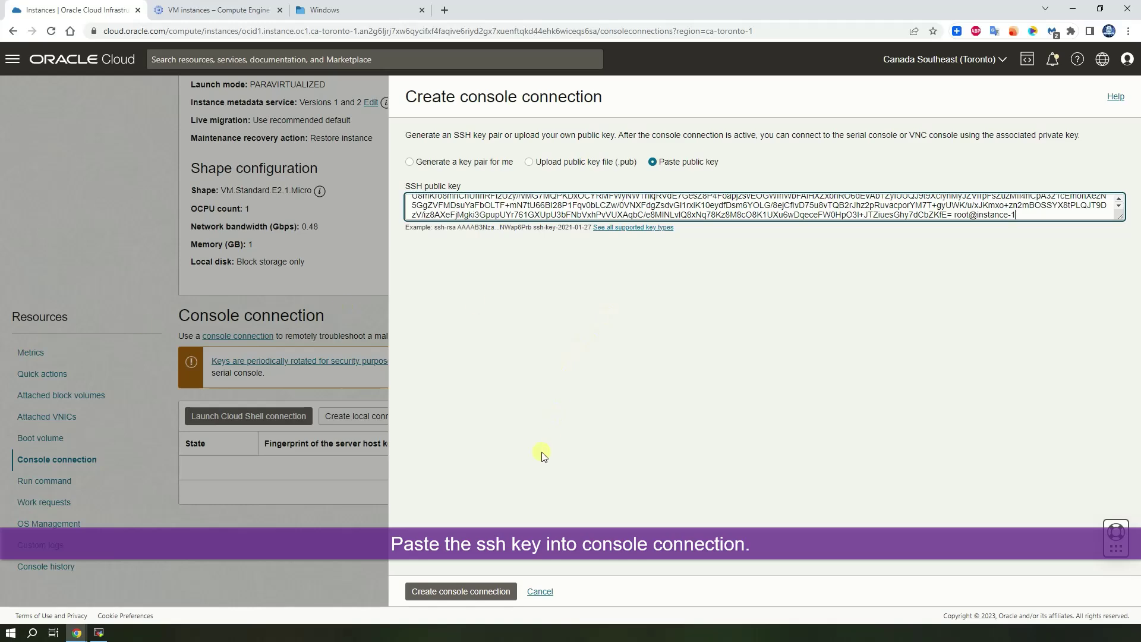
click(502, 590)
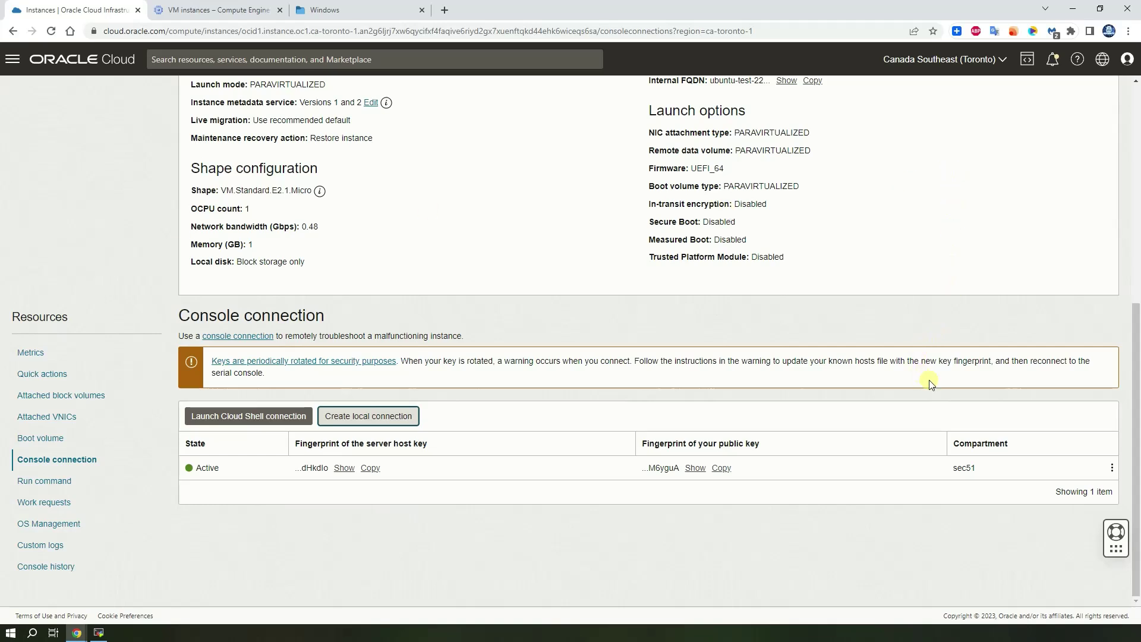
Copy the active console connection's VNC connection command for Linux/Mac and paste it into a new Notepad document.
click(1112, 469)
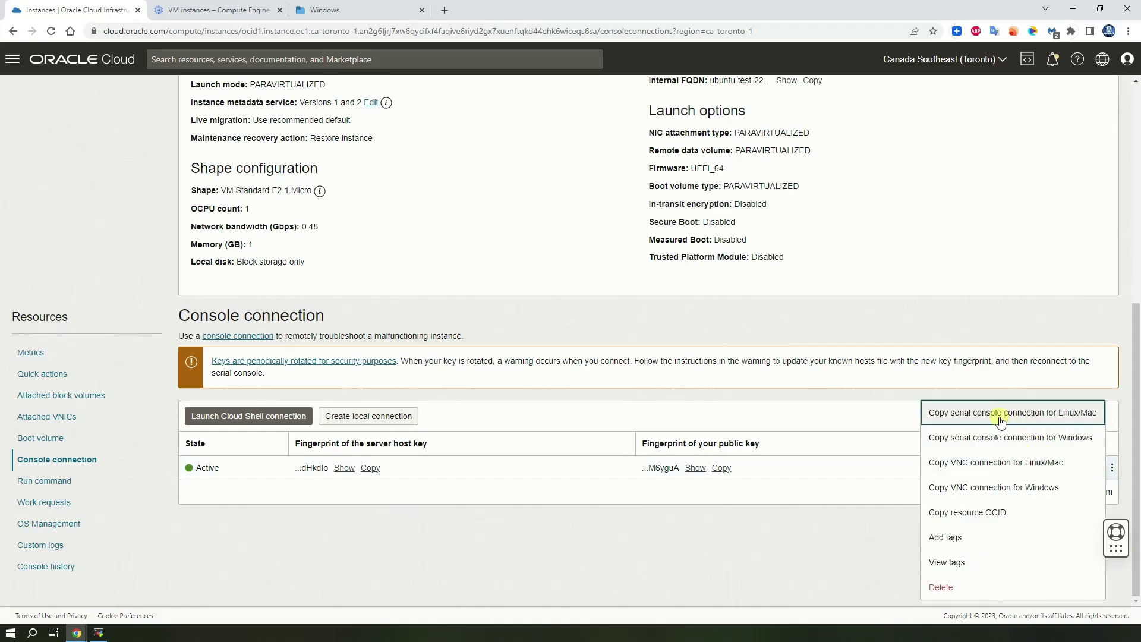
click(1010, 466)
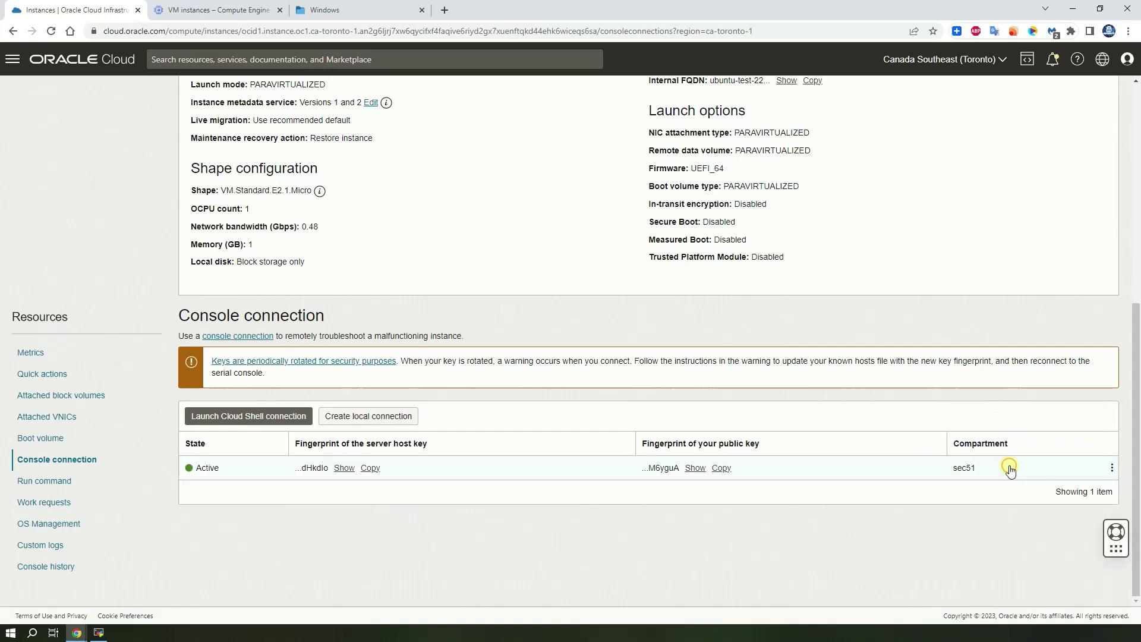
right_click(18, 631)
right_click(10, 633)
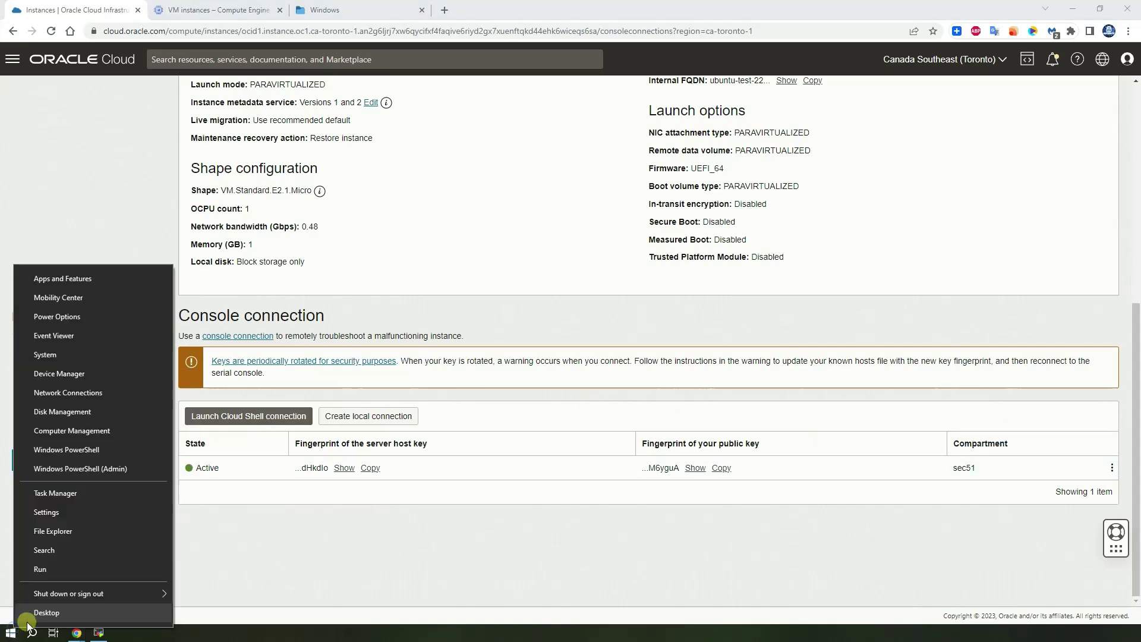
click(62, 570)
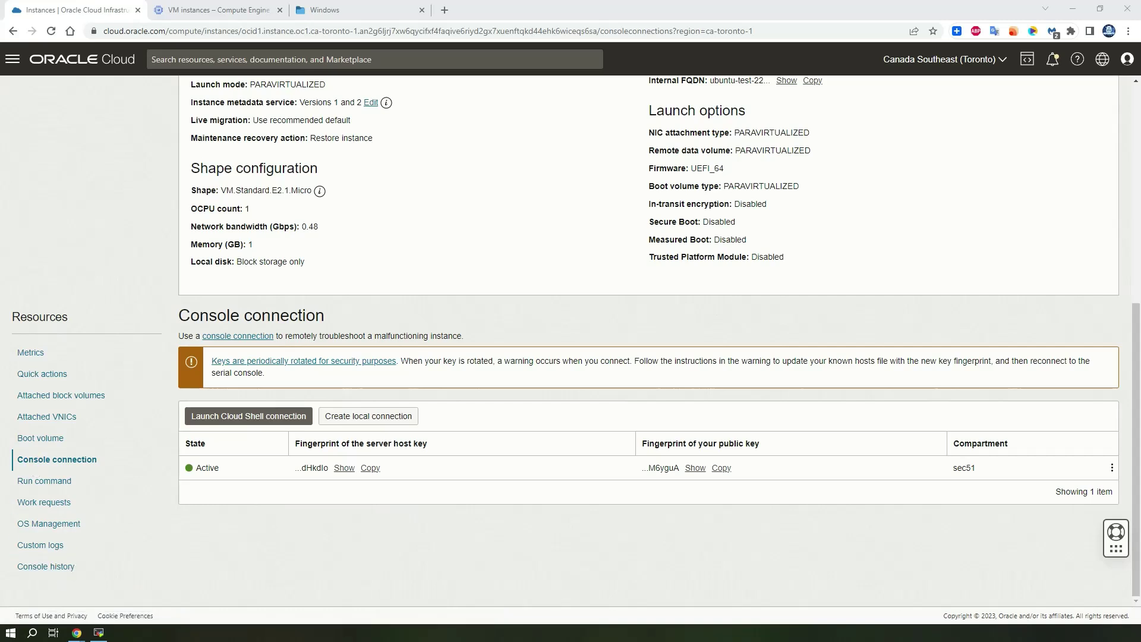
drag(71, 152, 769, 153)
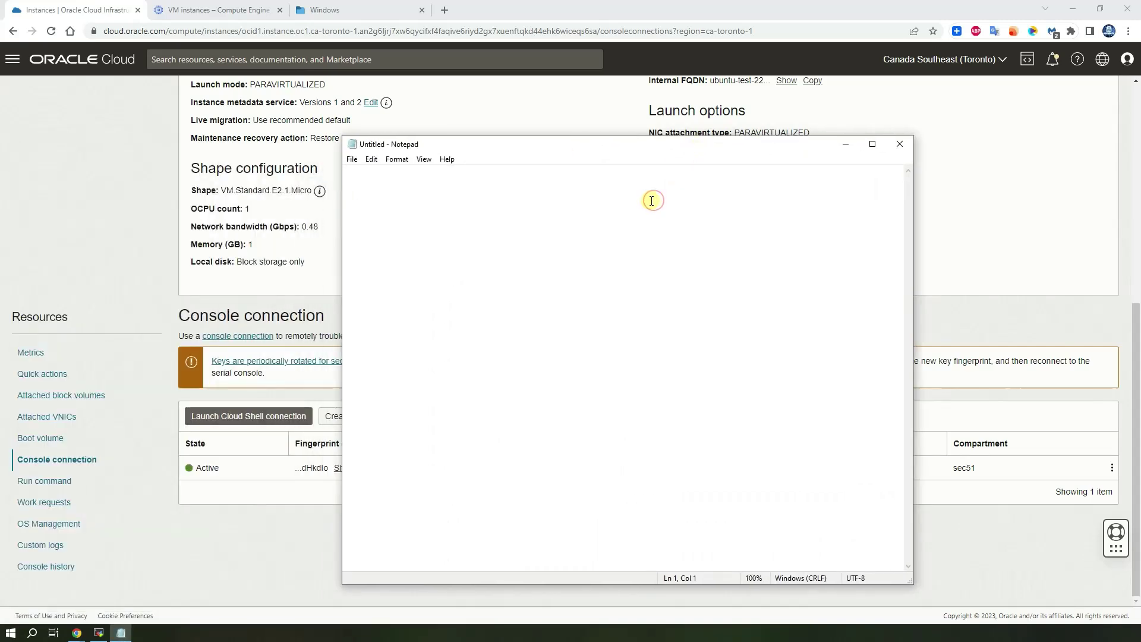
key(ctrl+v)
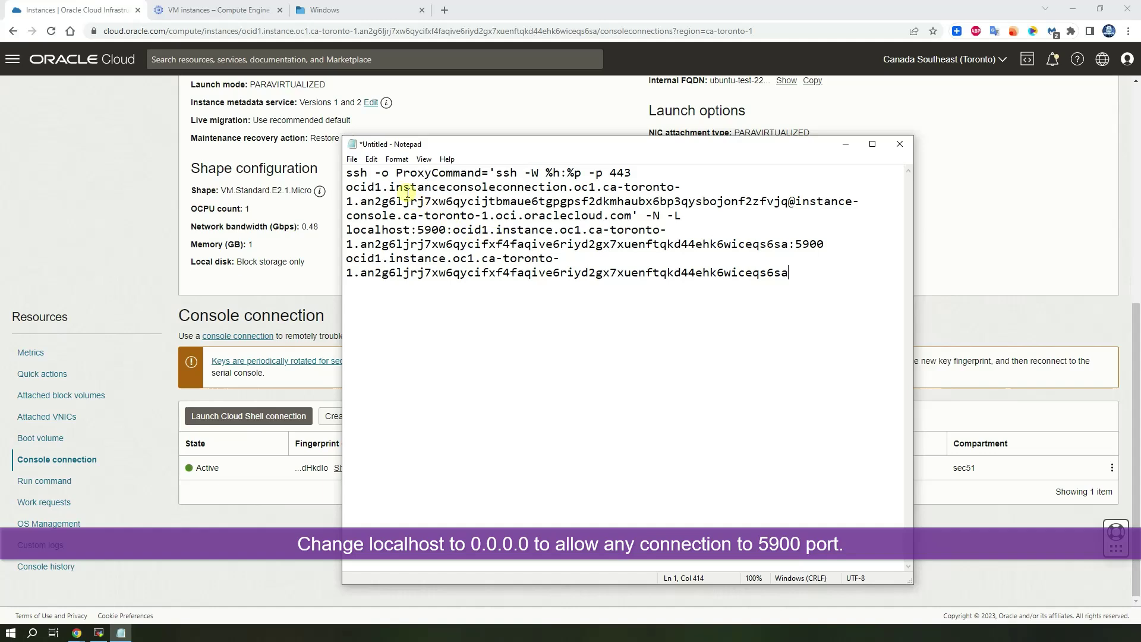
Search the pasted SSH command for "local" and replace localhost before the first port 5900 with 0.0.0.0.
click(371, 158)
click(423, 256)
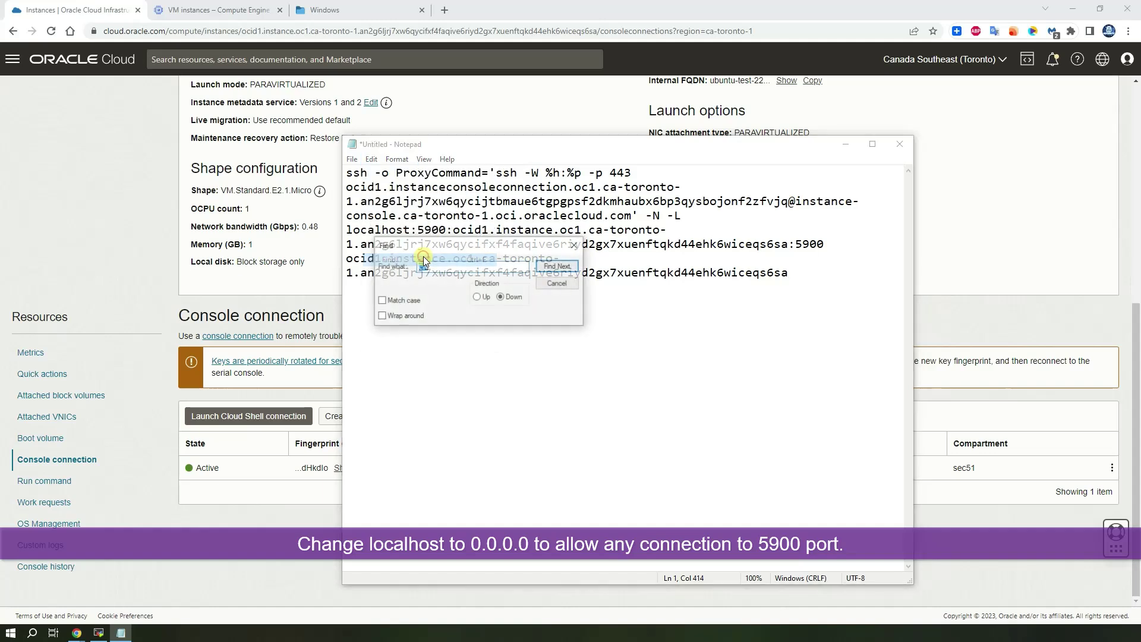
text(local)
key(Return)
key(Return)
key(Escape)
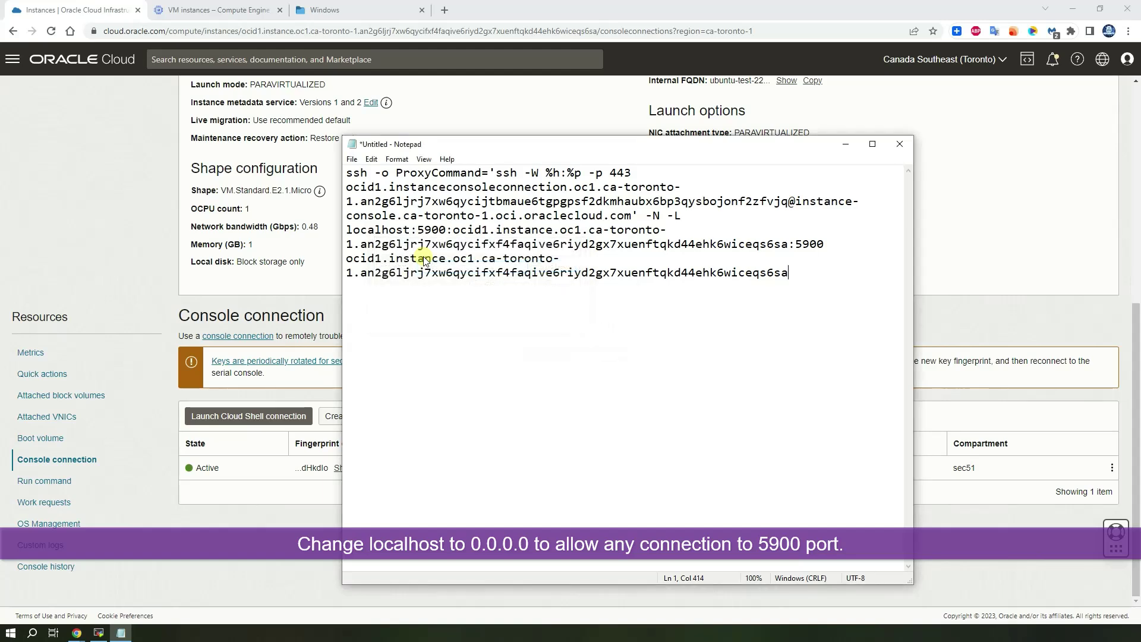
drag(412, 228, 348, 229)
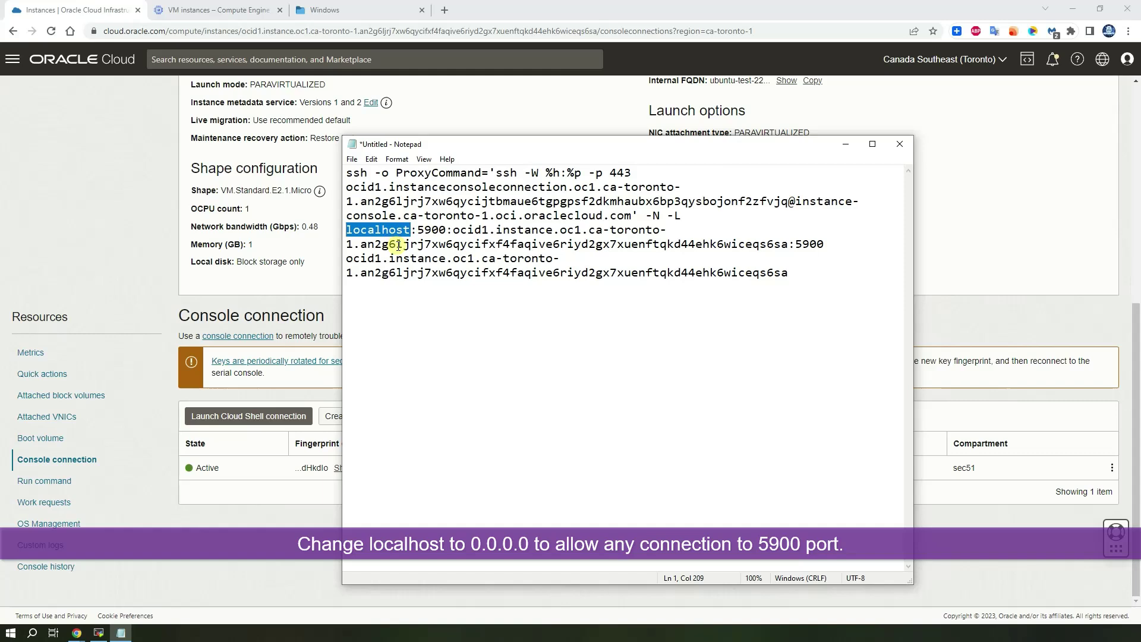
text(0.0.0.0)
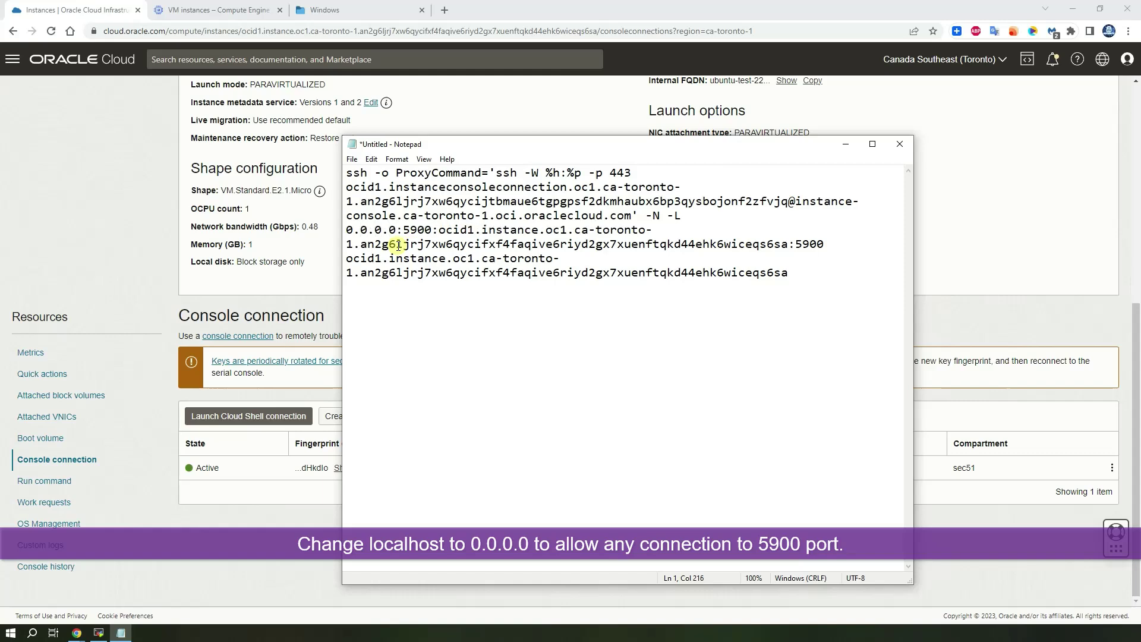
Copy the entire edited SSH tunnel command from Notepad and switch to the instance-1 browser SSH session.
click(607, 302)
click(481, 173)
click(815, 277)
key(shift+Home)
drag(583, 249, 585, 243)
drag(832, 243, 330, 172)
right_click(441, 203)
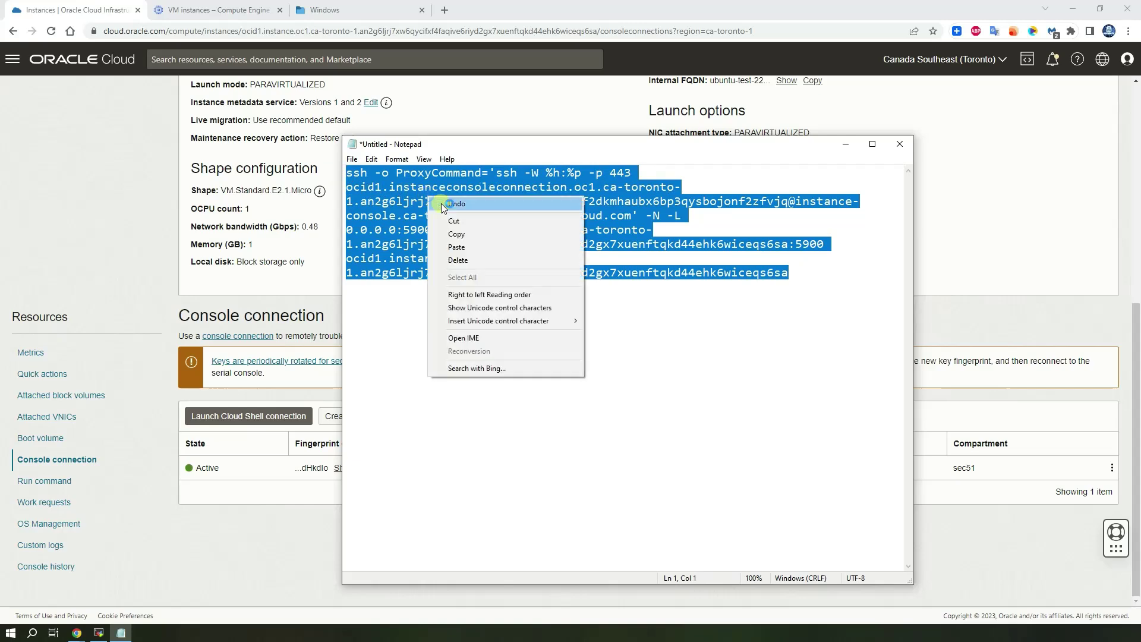
click(472, 233)
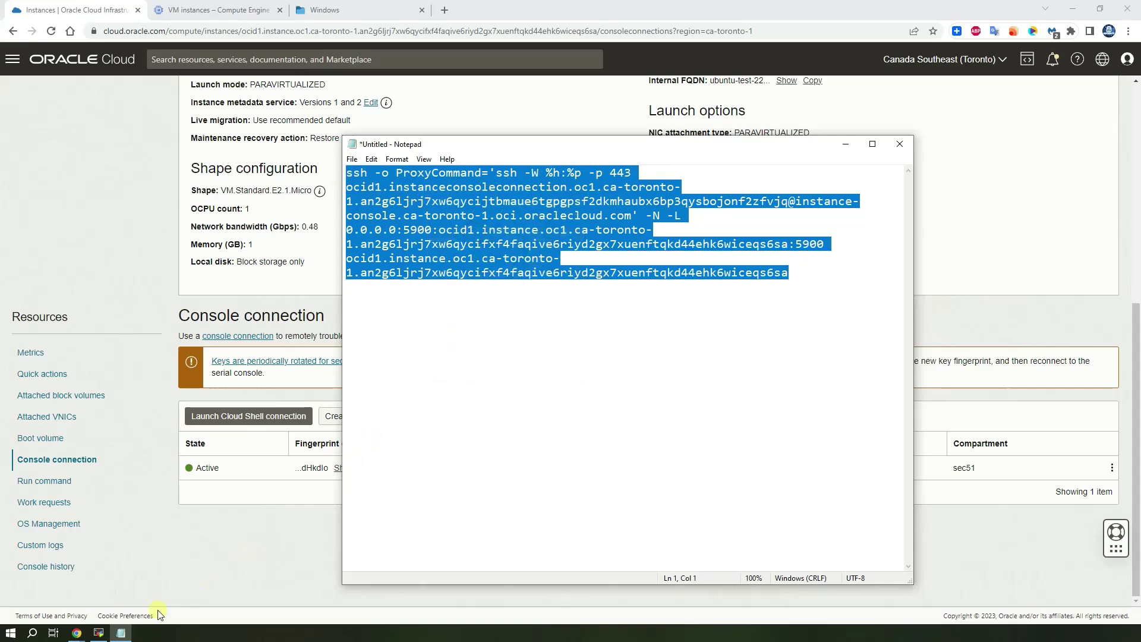
mouse_move(76, 632)
click(165, 593)
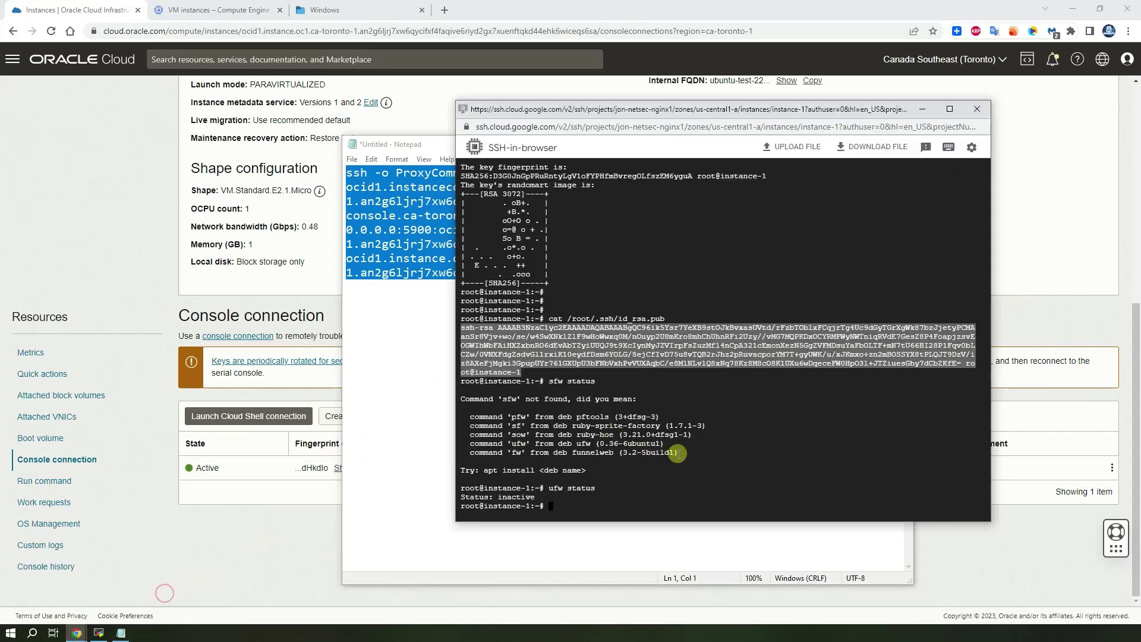
Try to run the copied SSH tunnel command in the instance-1 terminal without answering the host authenticity question.
click(686, 473)
key(ctrl+v)
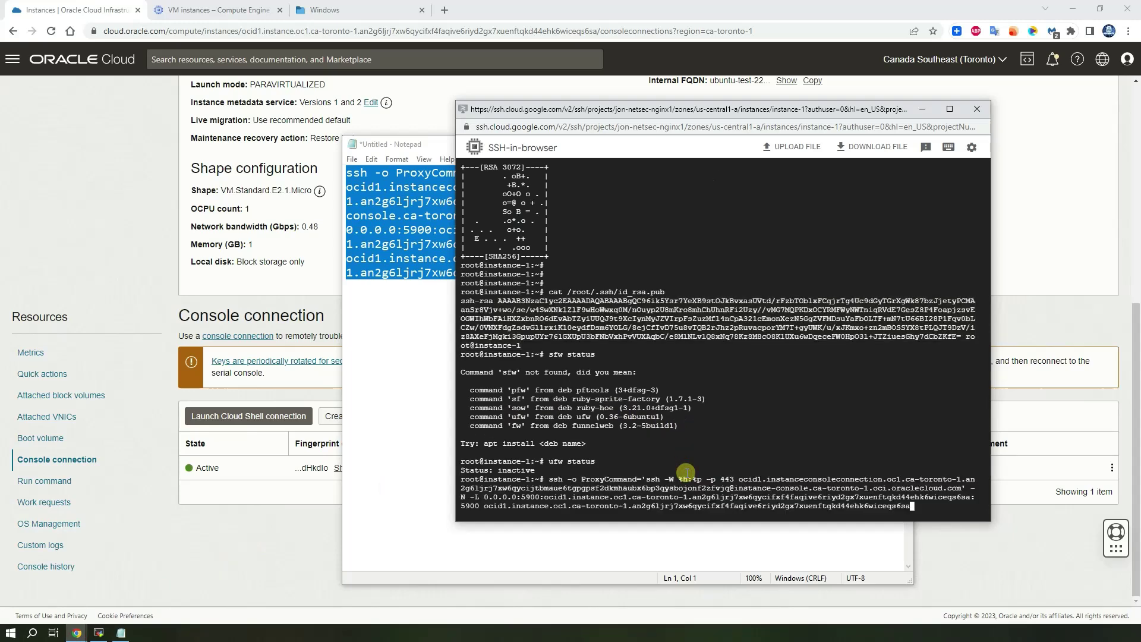
key(Return)
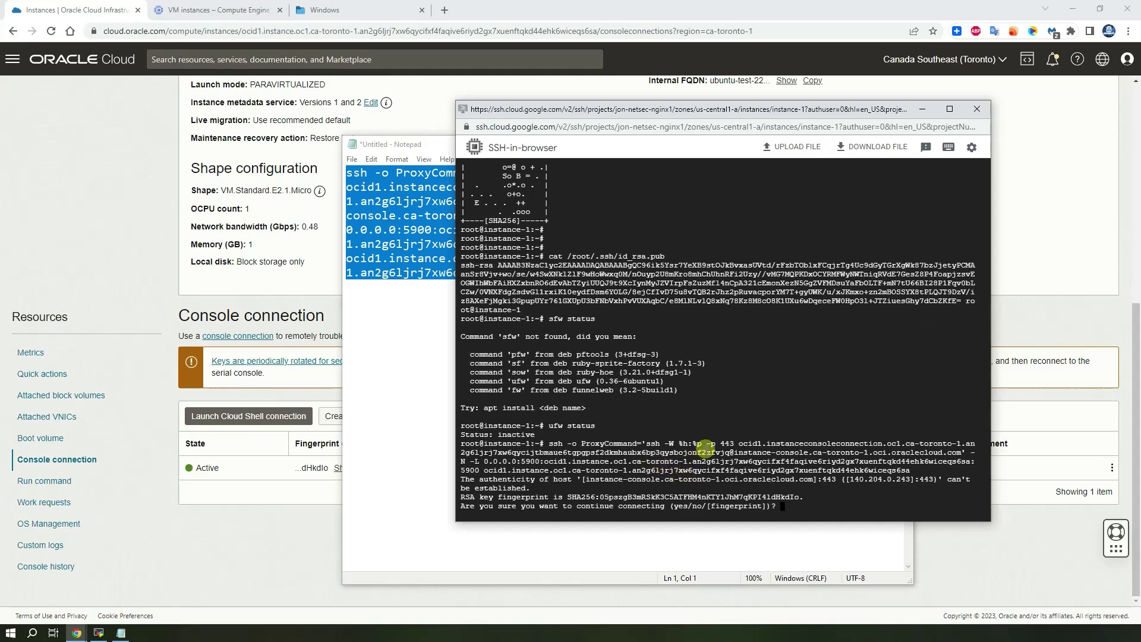
key(Return)
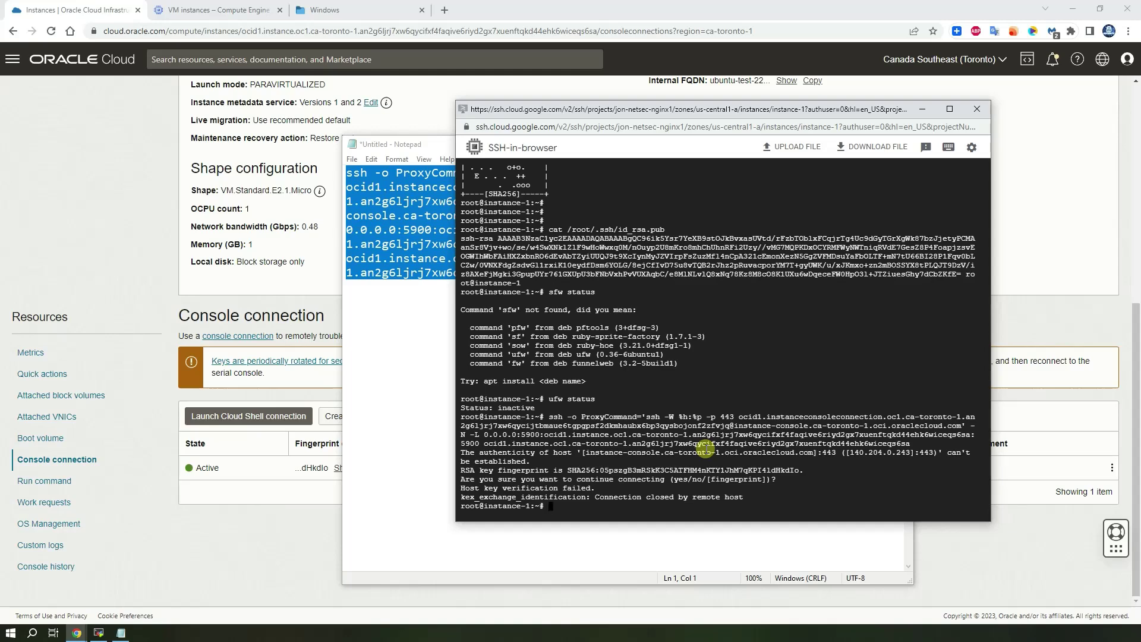
Rerun the SSH tunnel command and answer yes to both host authenticity questions.
key(Up)
key(Return)
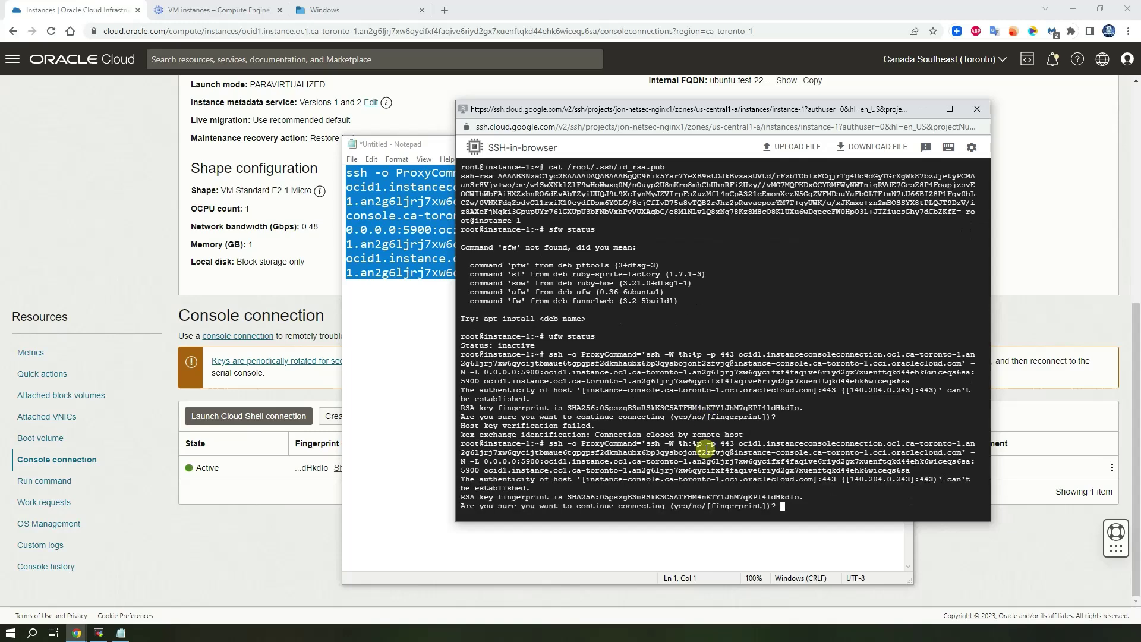
key(Return)
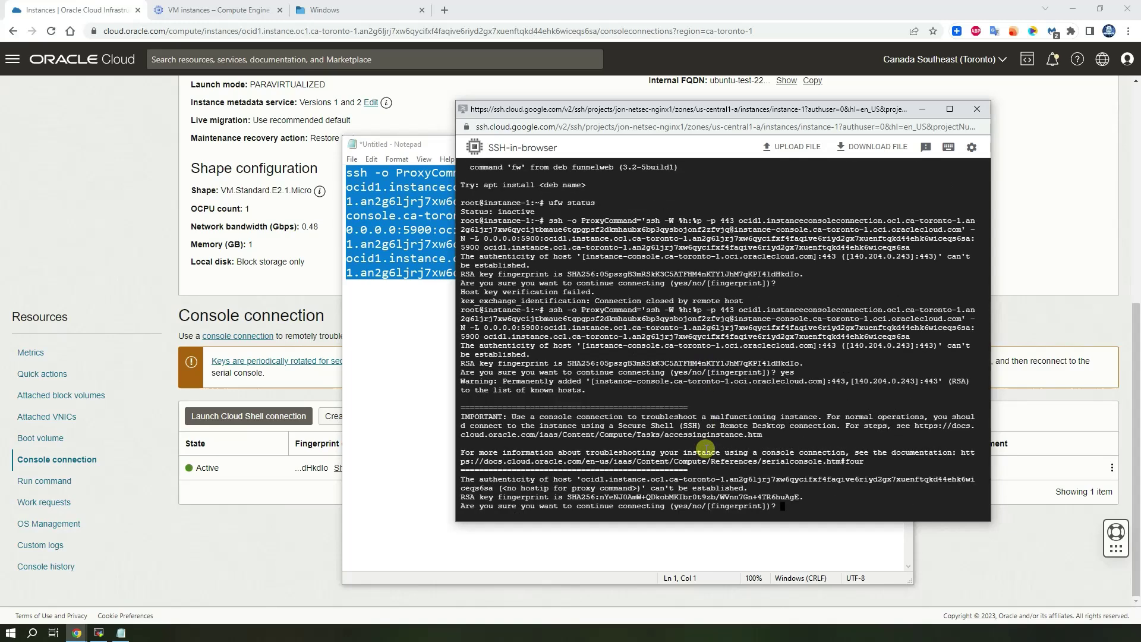
text(yes)
key(Return)
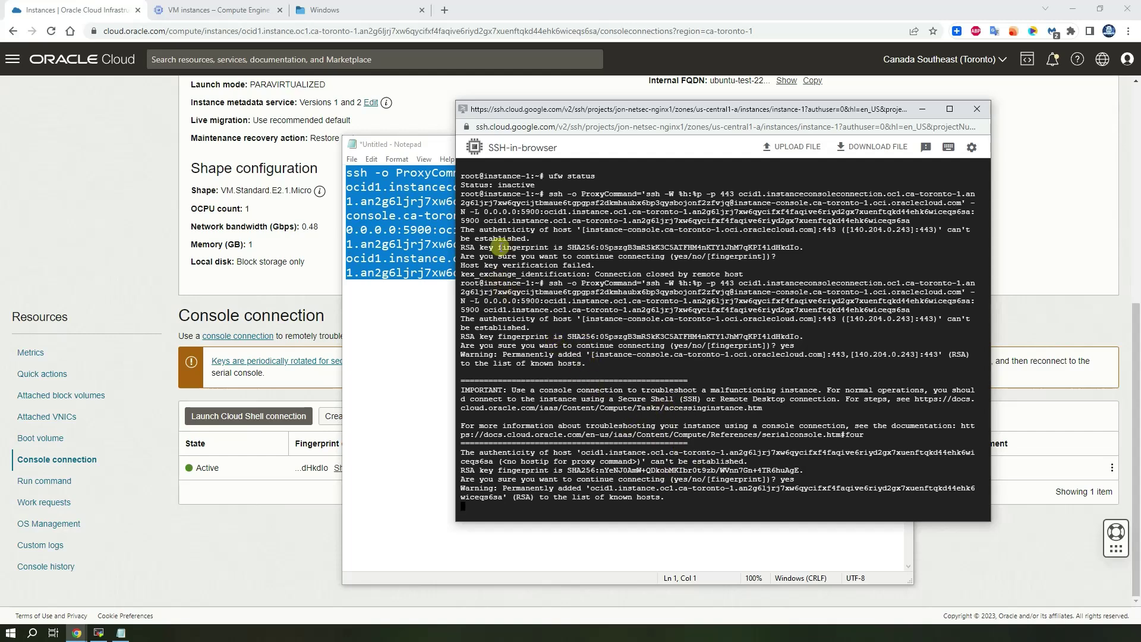
Minimize the Notepad and SSH windows and open the instance-1 details page in Google Cloud.
click(436, 146)
click(849, 145)
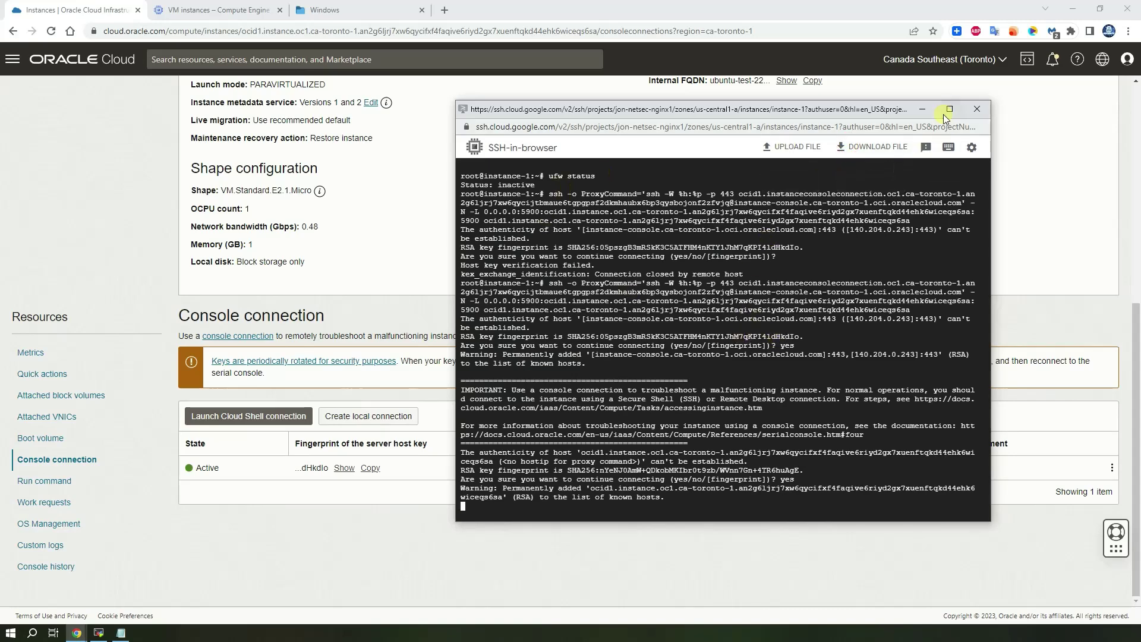
click(924, 109)
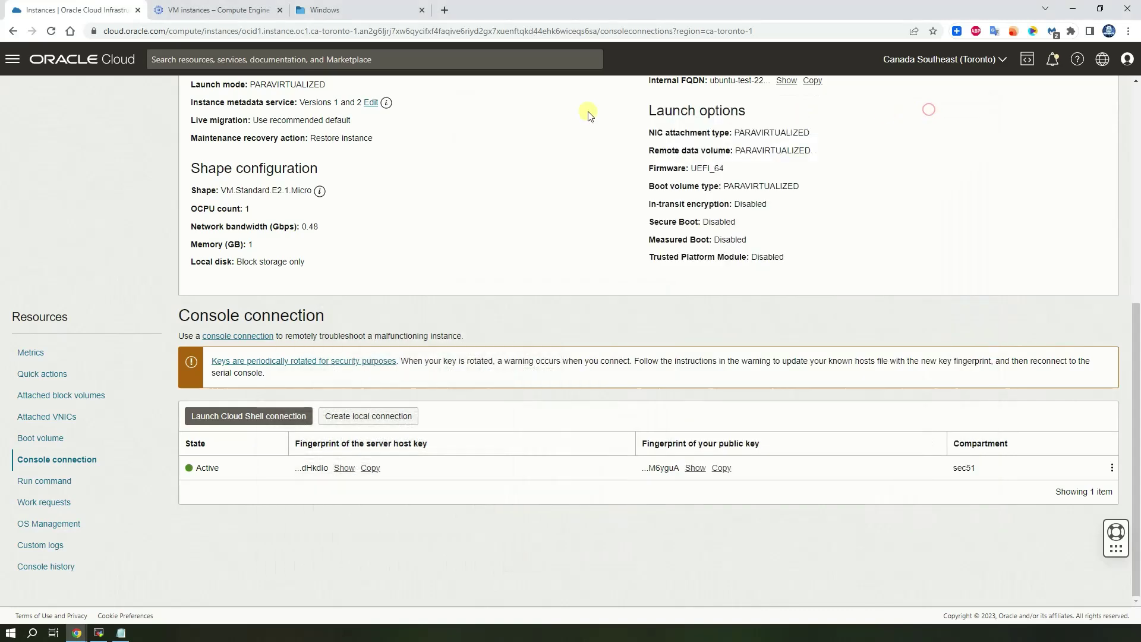
click(248, 14)
click(274, 205)
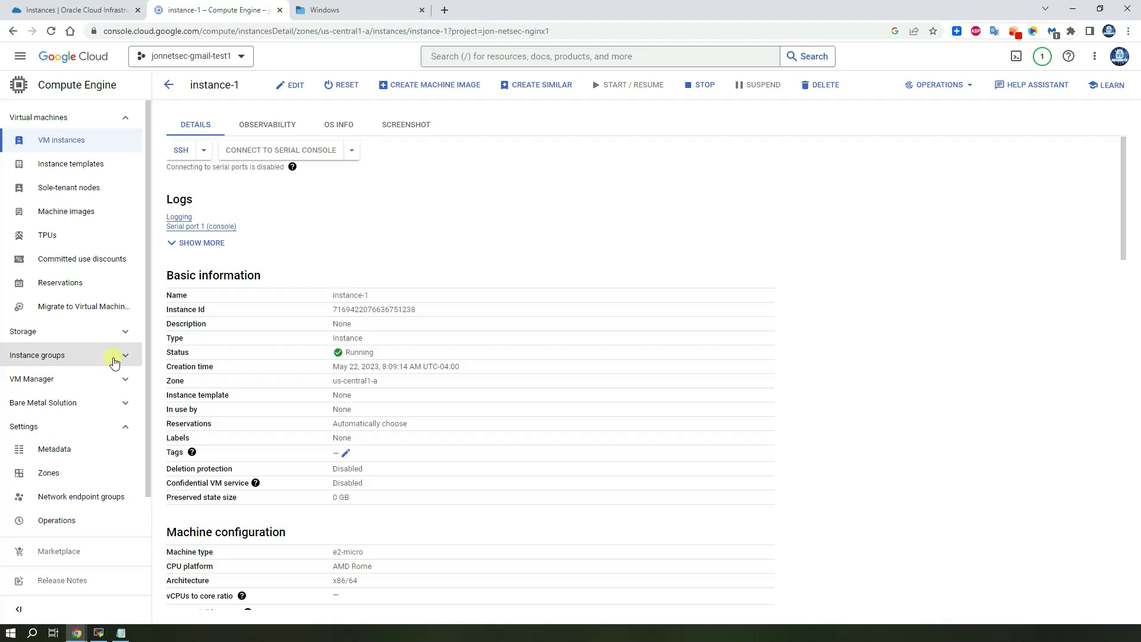
Collapse the Settings group in Compute Engine and unpin VPC network and Cloud Run from the main navigation menu.
click(125, 428)
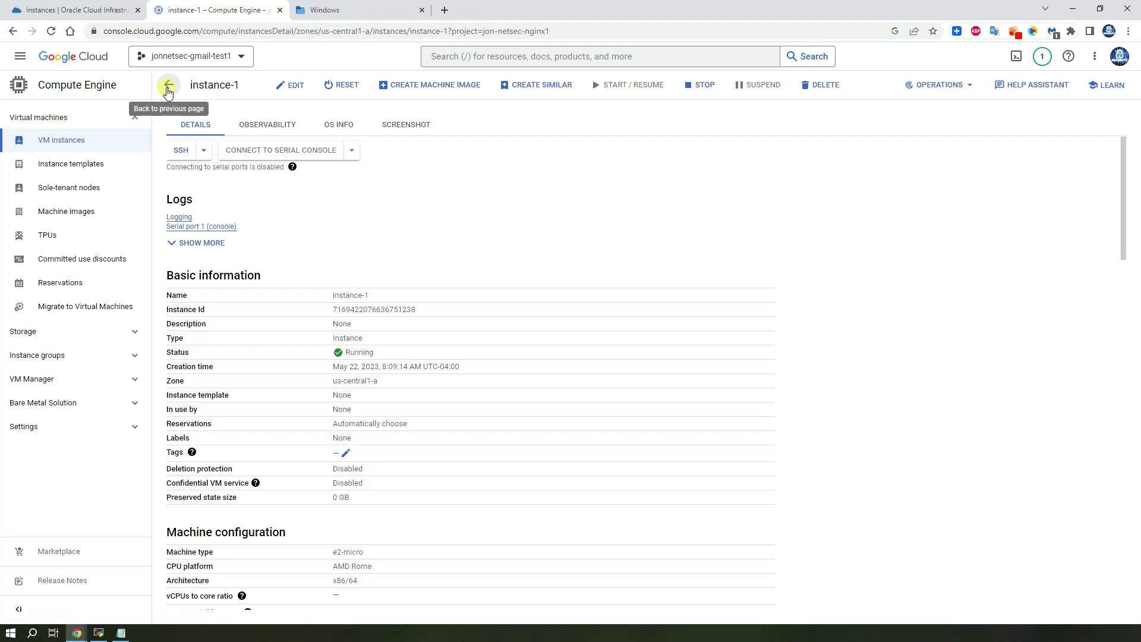
click(20, 56)
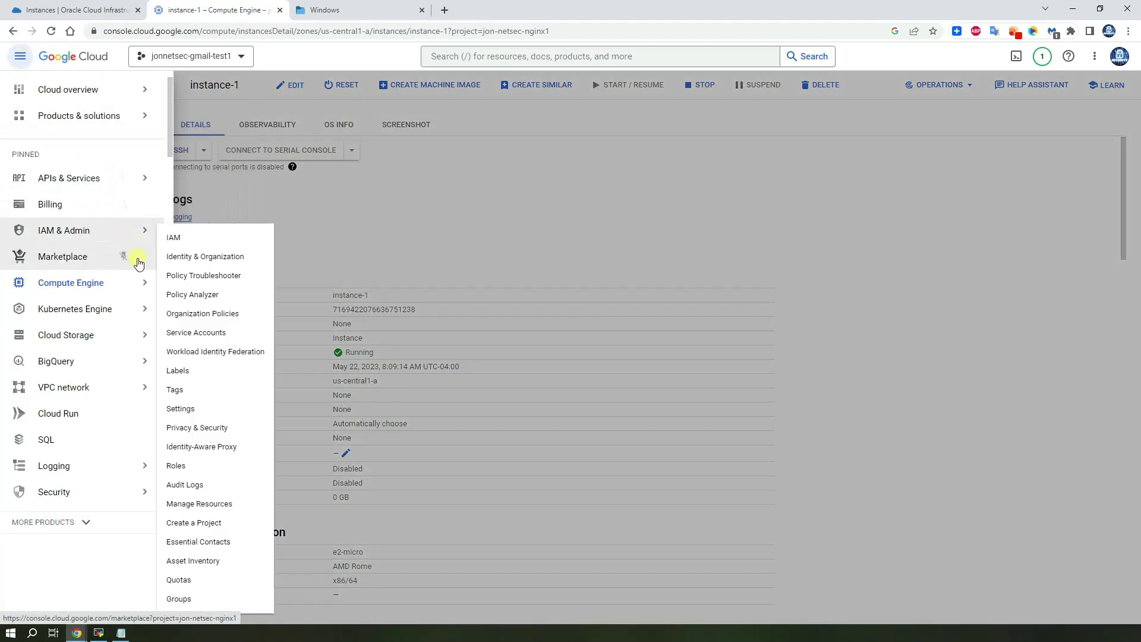
click(136, 387)
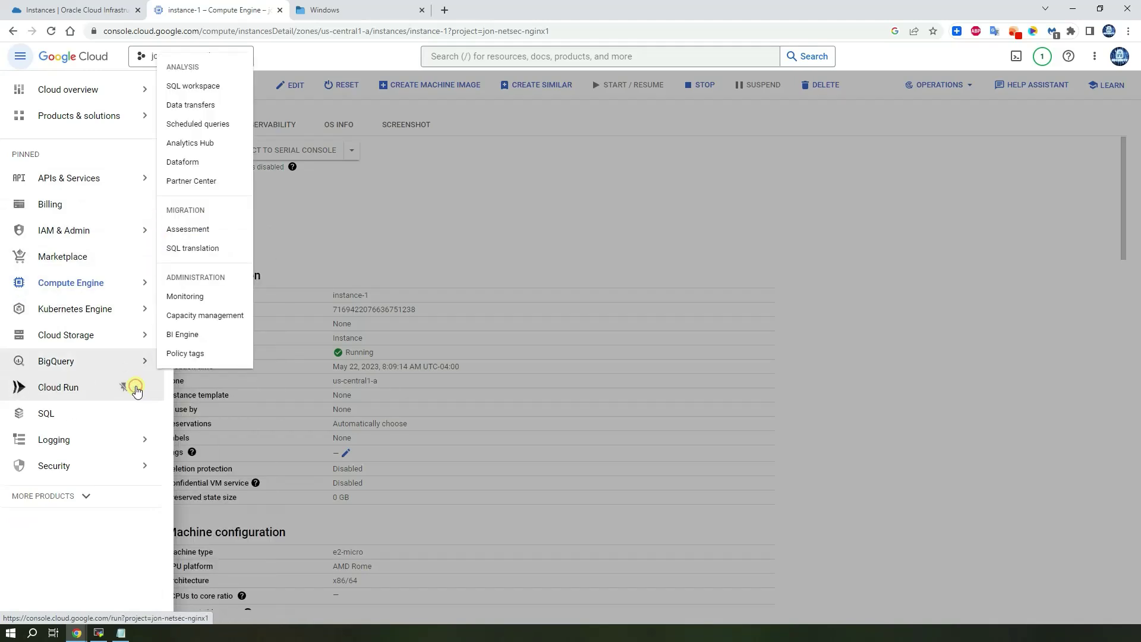
click(136, 389)
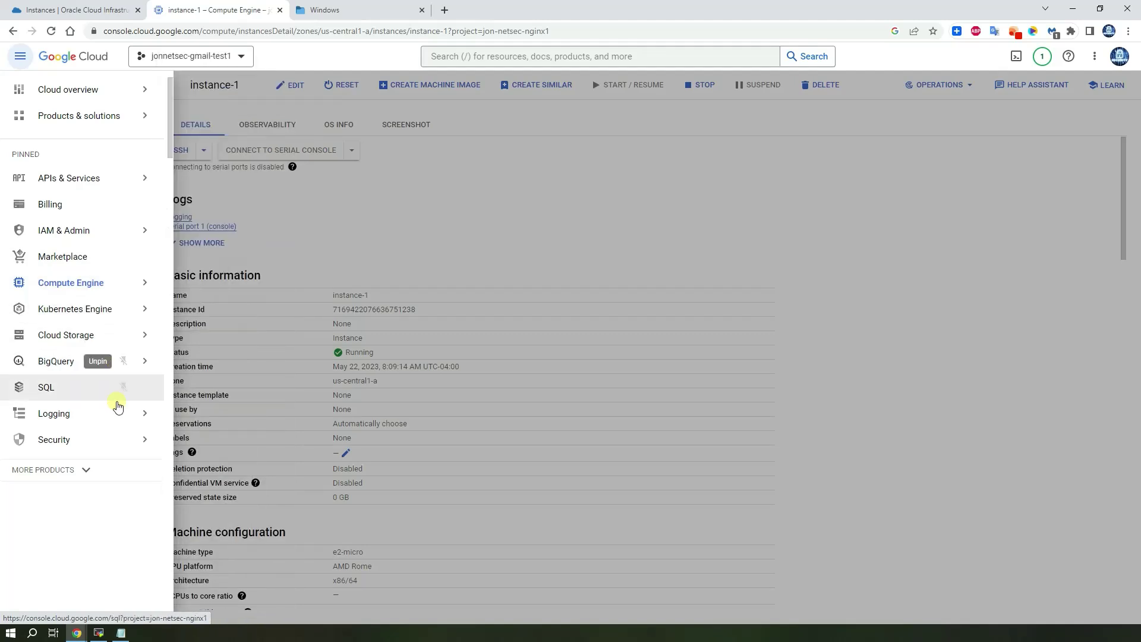
Look through the expanded list of additional Google Cloud products for the VPC network entry.
mouse_move(108, 453)
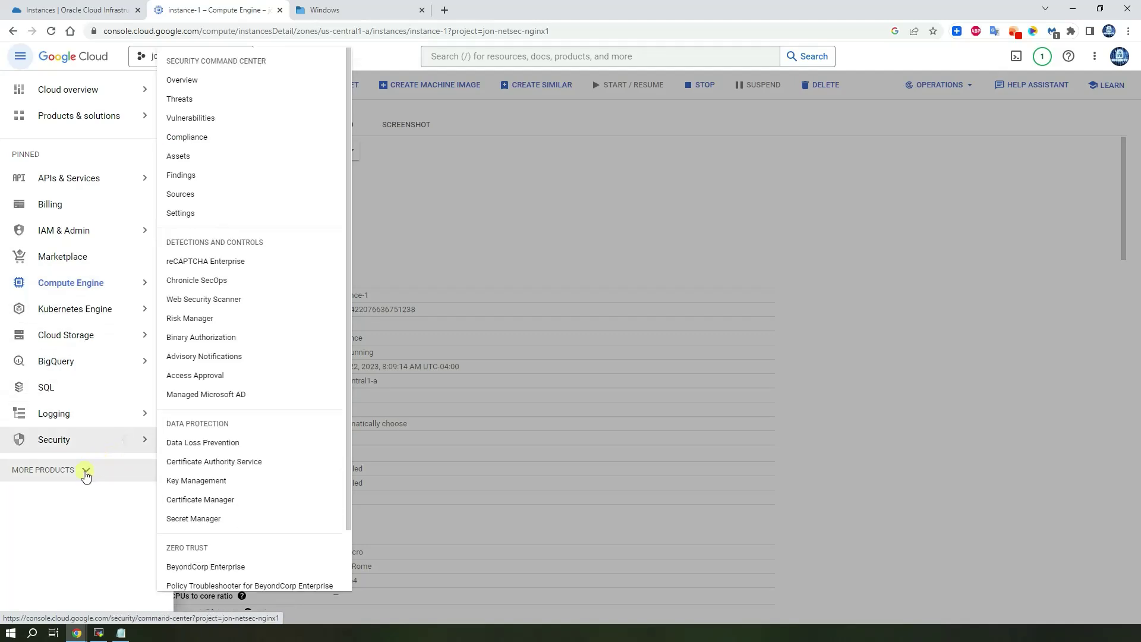
click(88, 471)
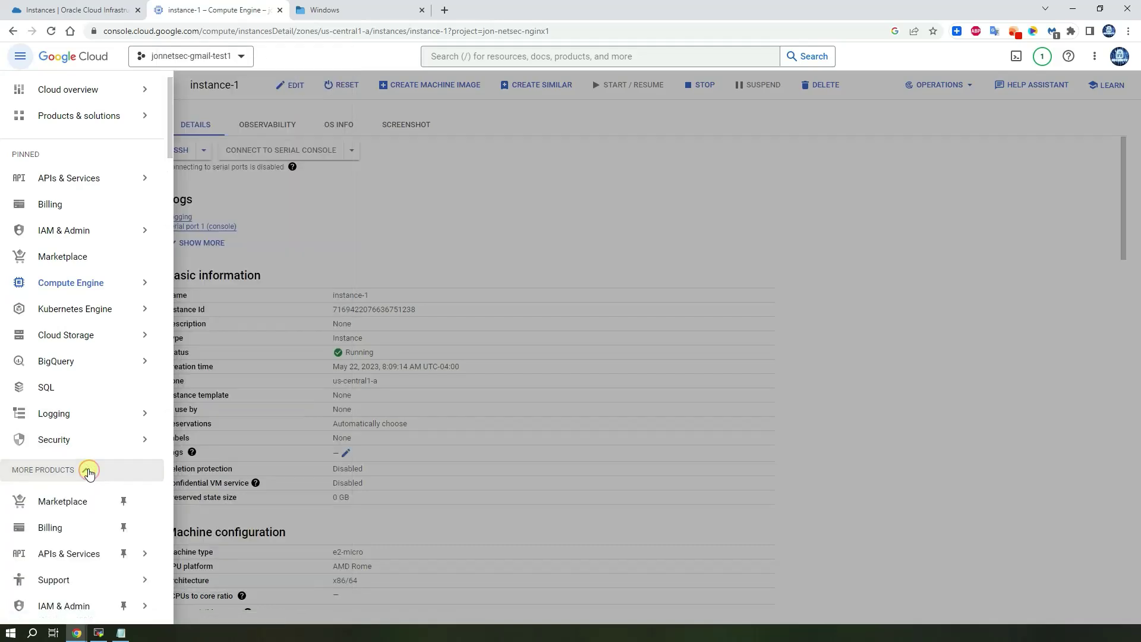
scroll(89, 481, down, 2)
scroll(89, 489, down, 5)
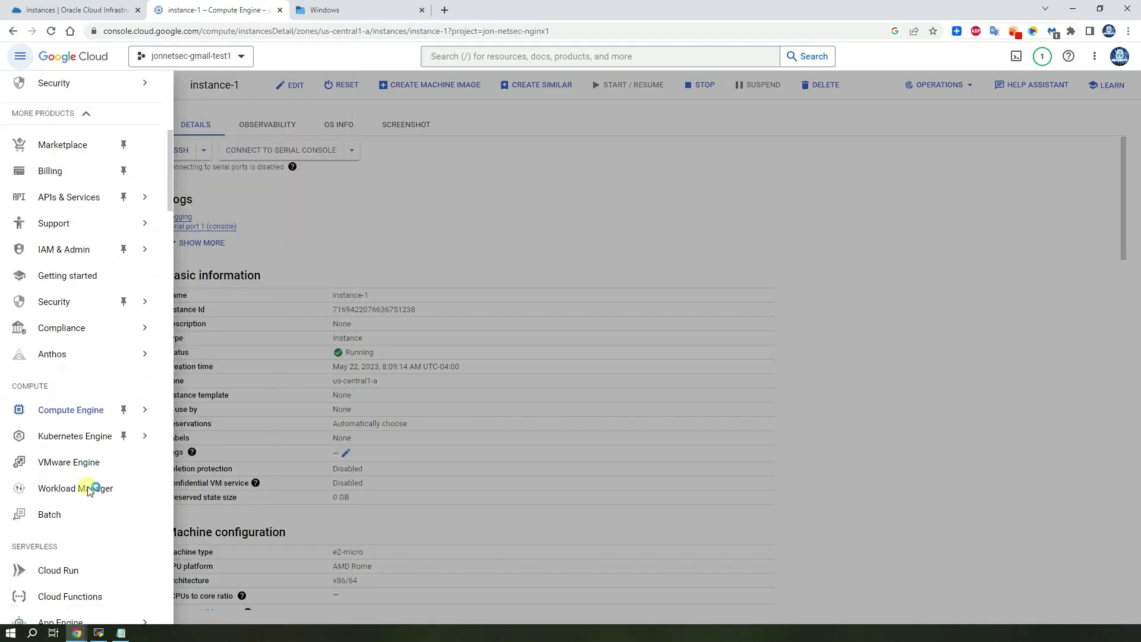
scroll(89, 490, down, 6)
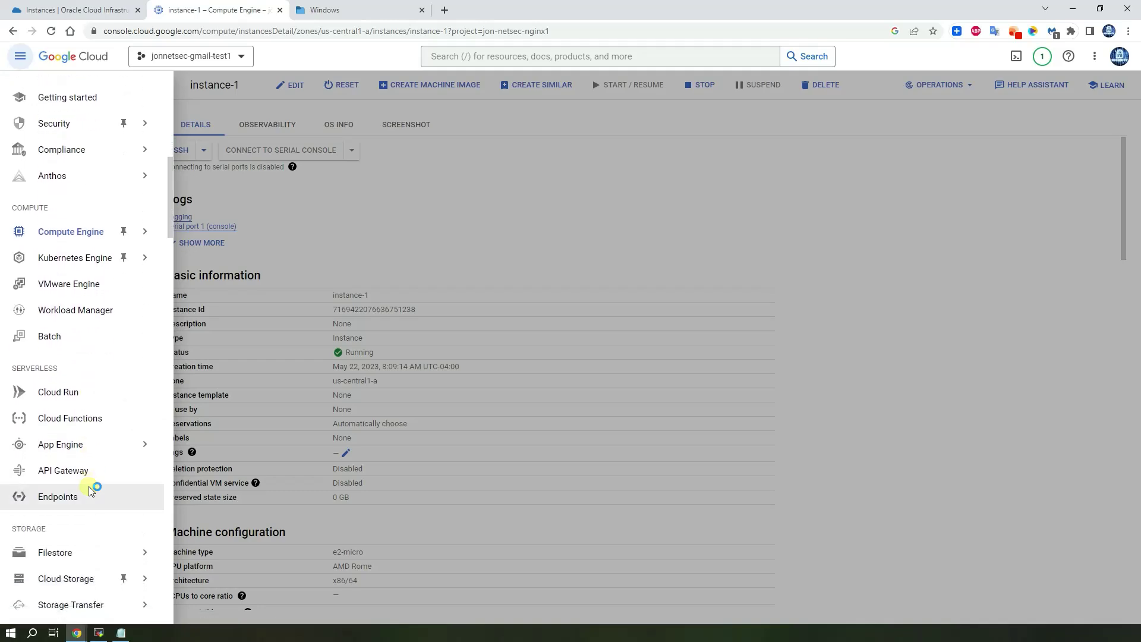
scroll(89, 491, down, 8)
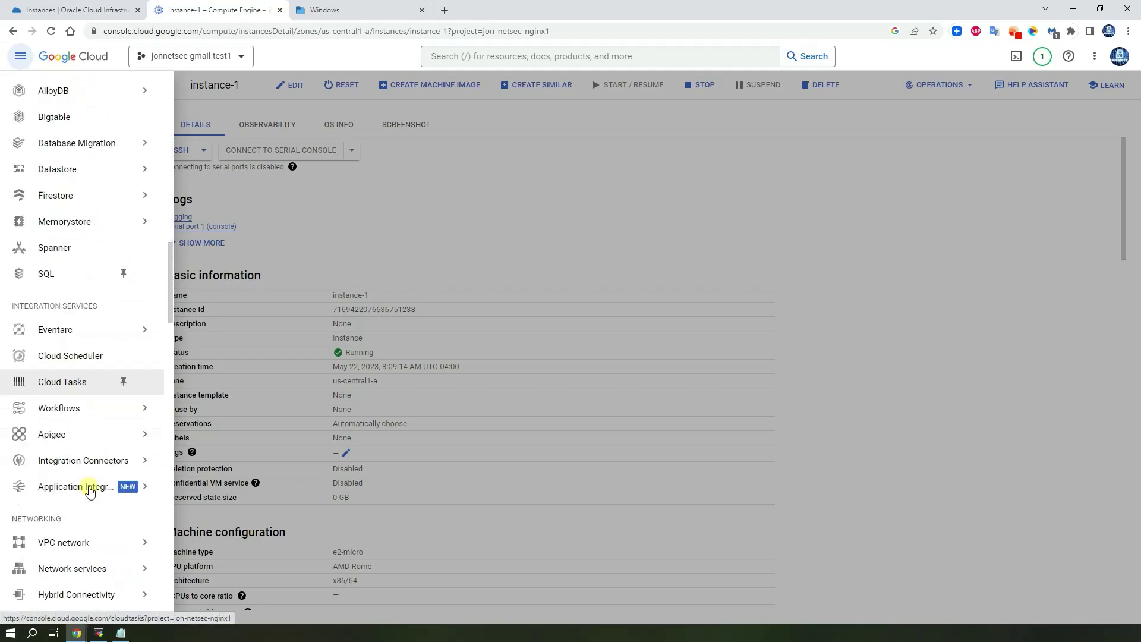
scroll(90, 484, up, 6)
scroll(93, 461, up, 12)
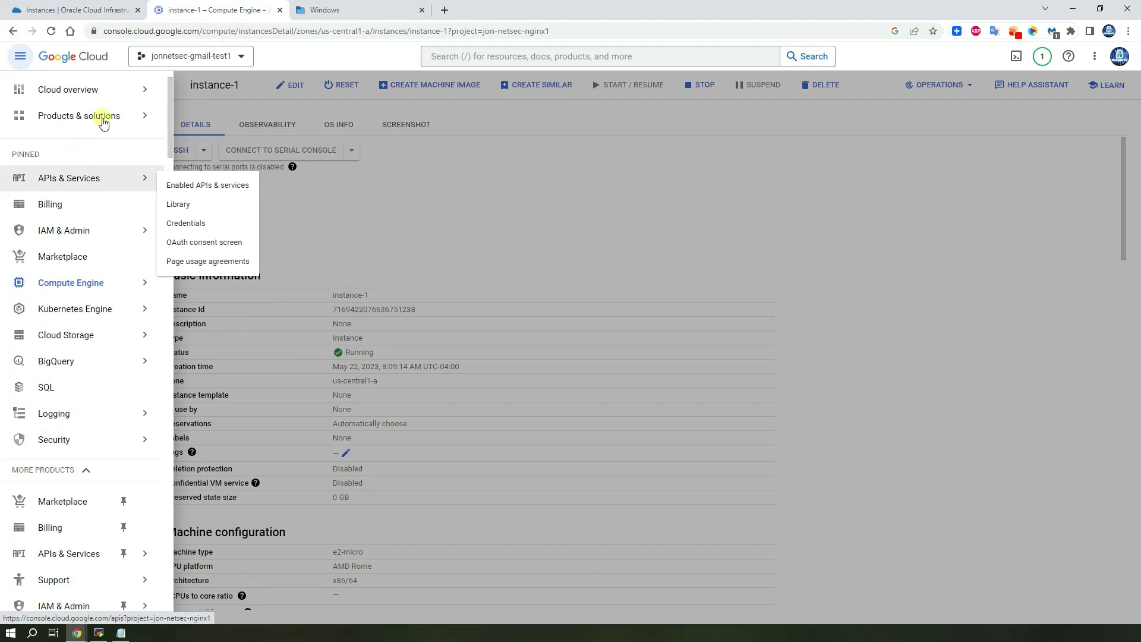
Find "vpc" on the All products page and open the VPC network product.
mouse_move(127, 97)
mouse_move(120, 117)
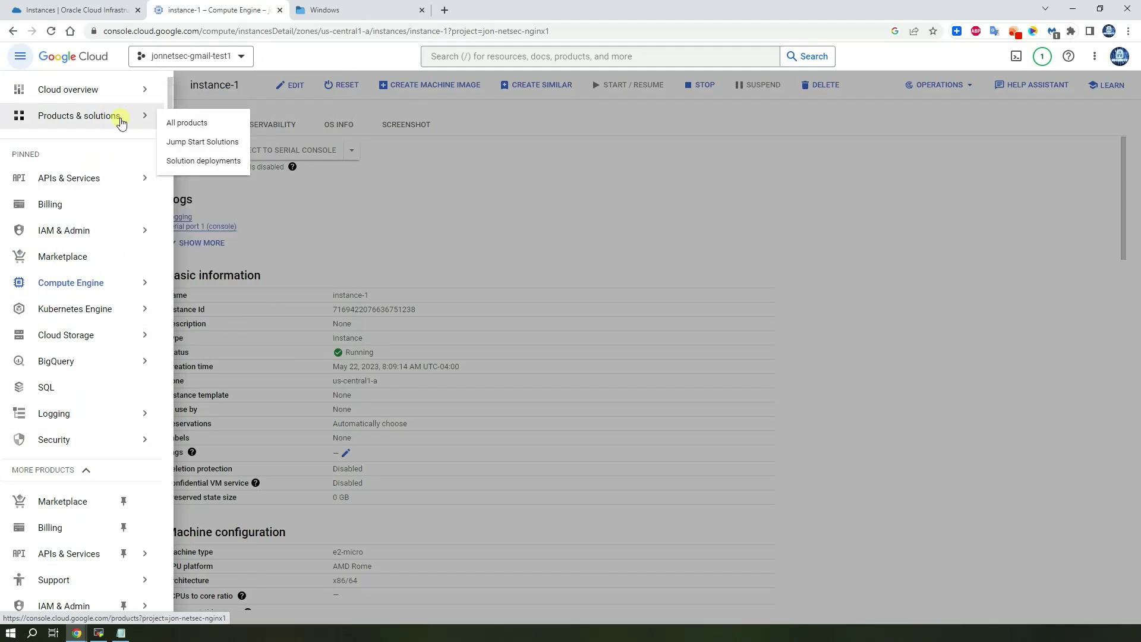
click(168, 118)
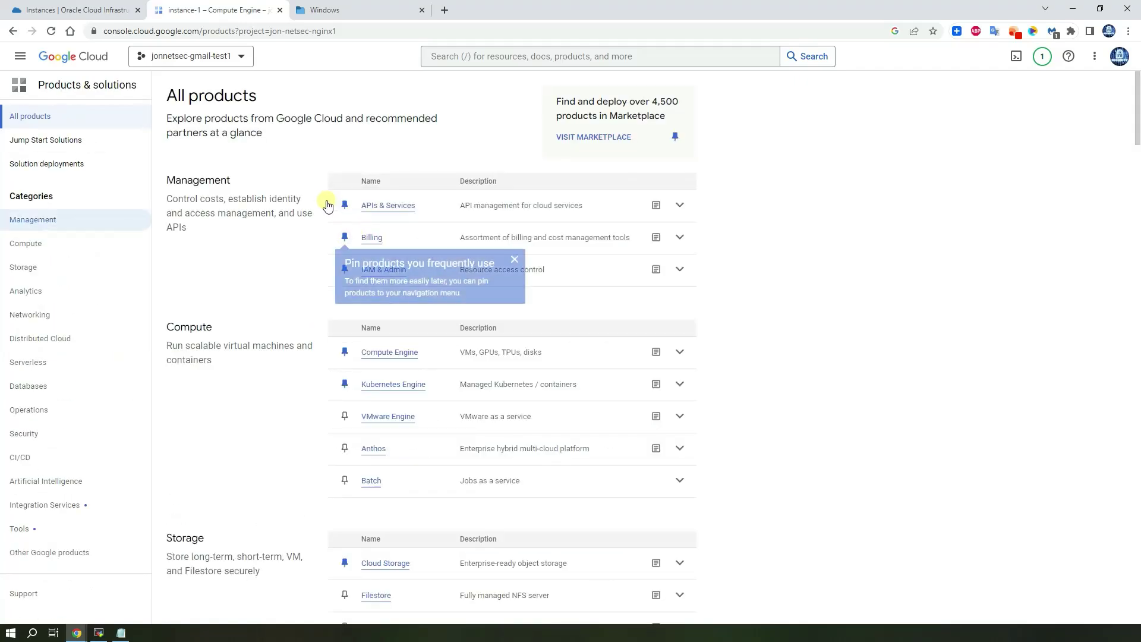
key(ctrl+f)
text(vpc)
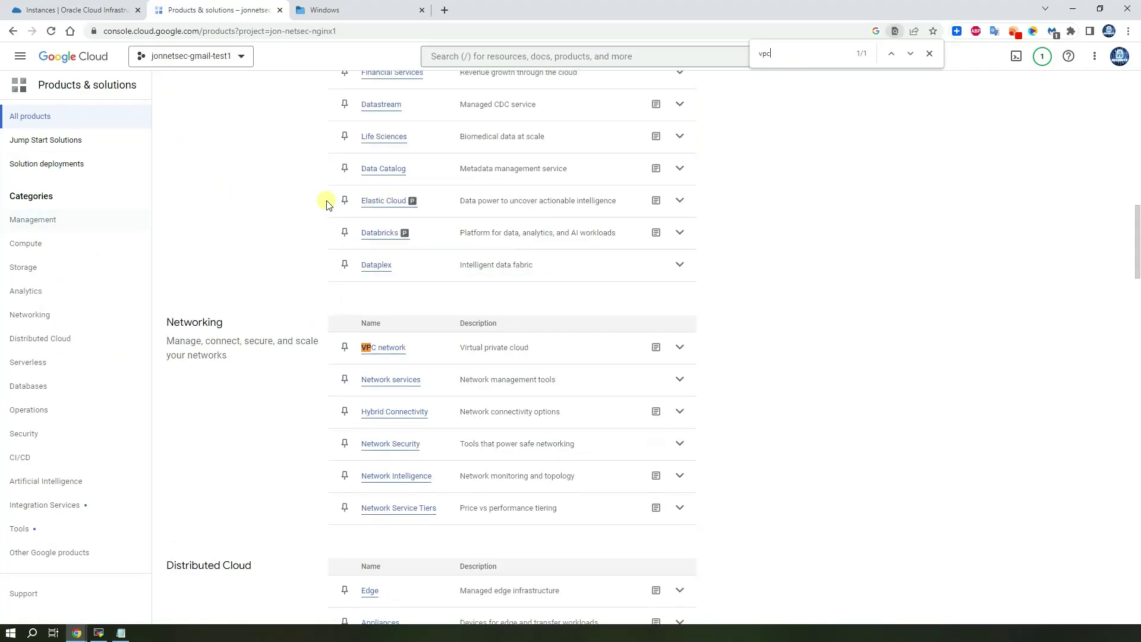
click(680, 348)
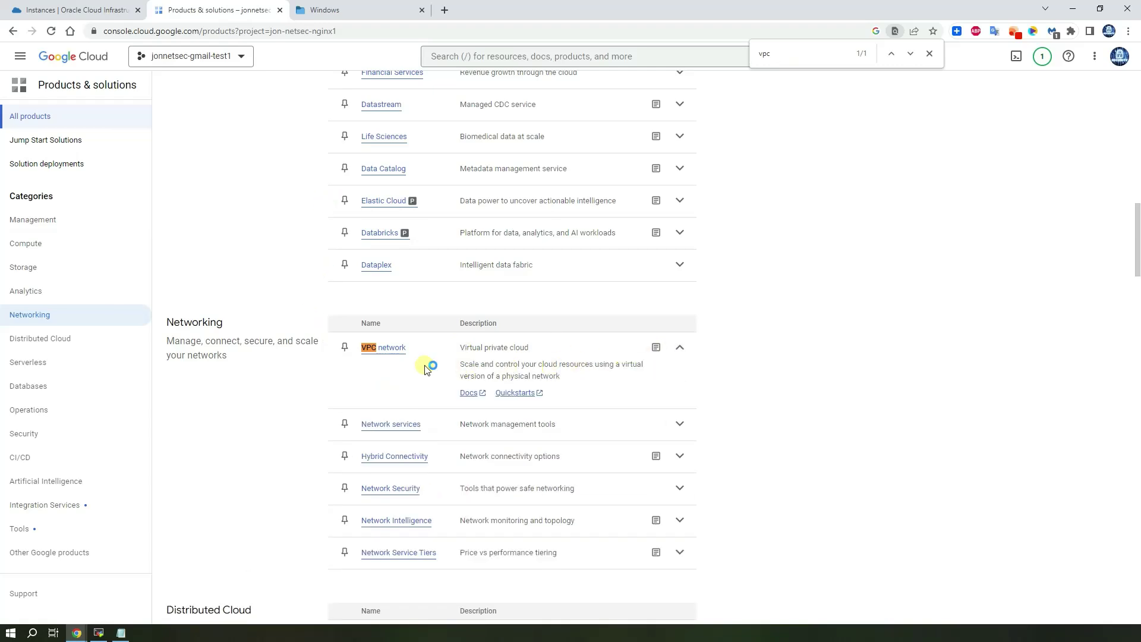
click(395, 354)
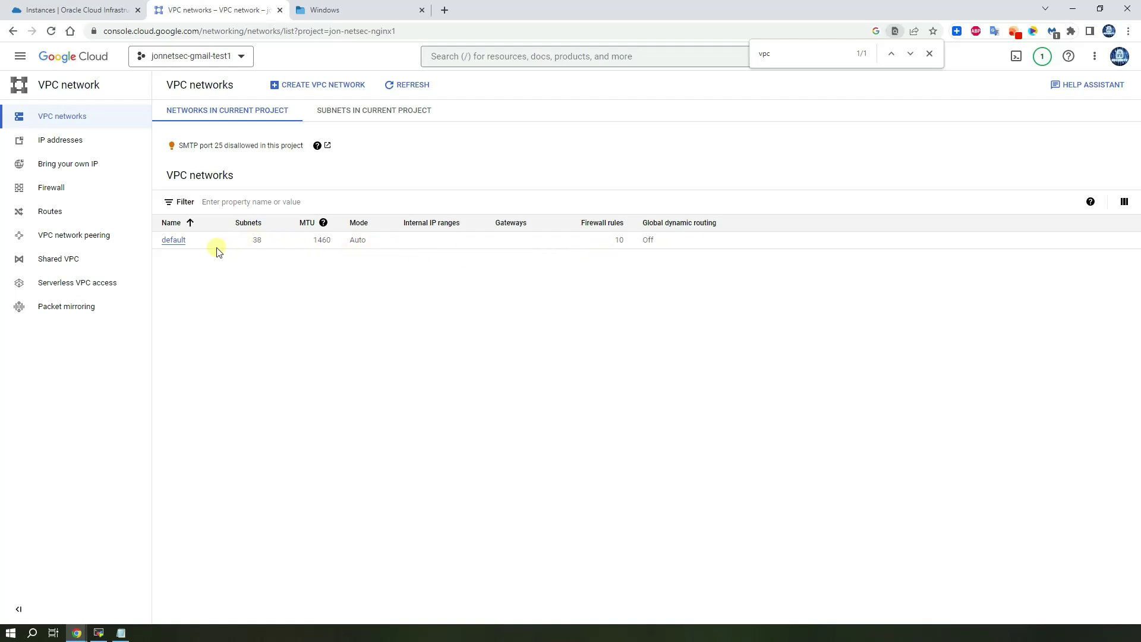
Examine the details of the vnc5900 rule and its entry in the VPC firewall rules list.
click(47, 185)
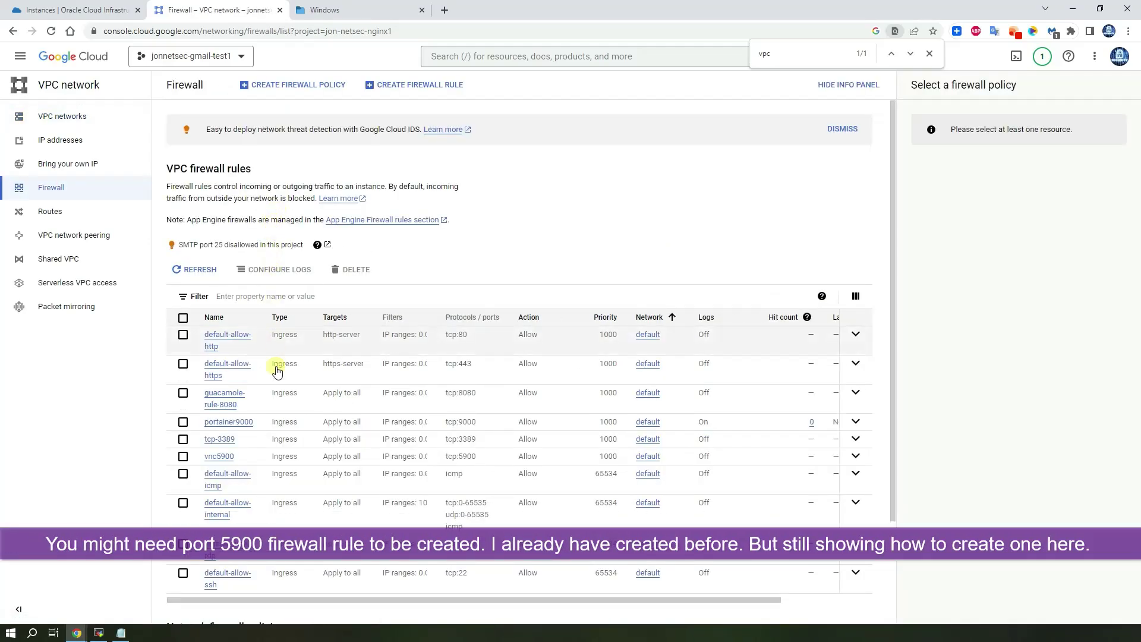
click(223, 457)
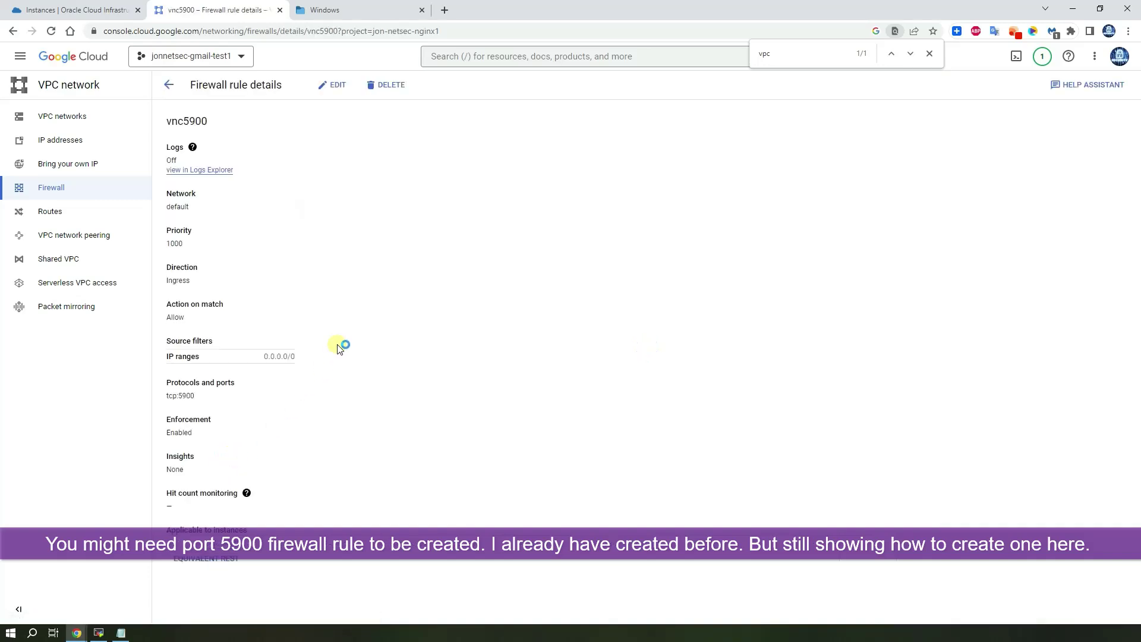
click(169, 85)
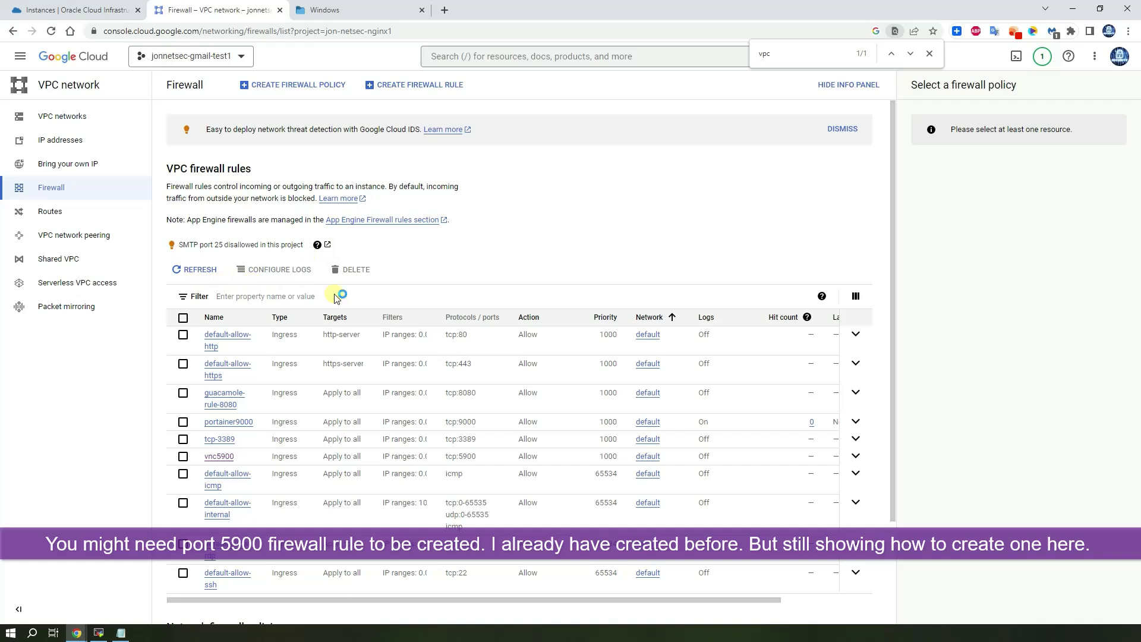
click(842, 132)
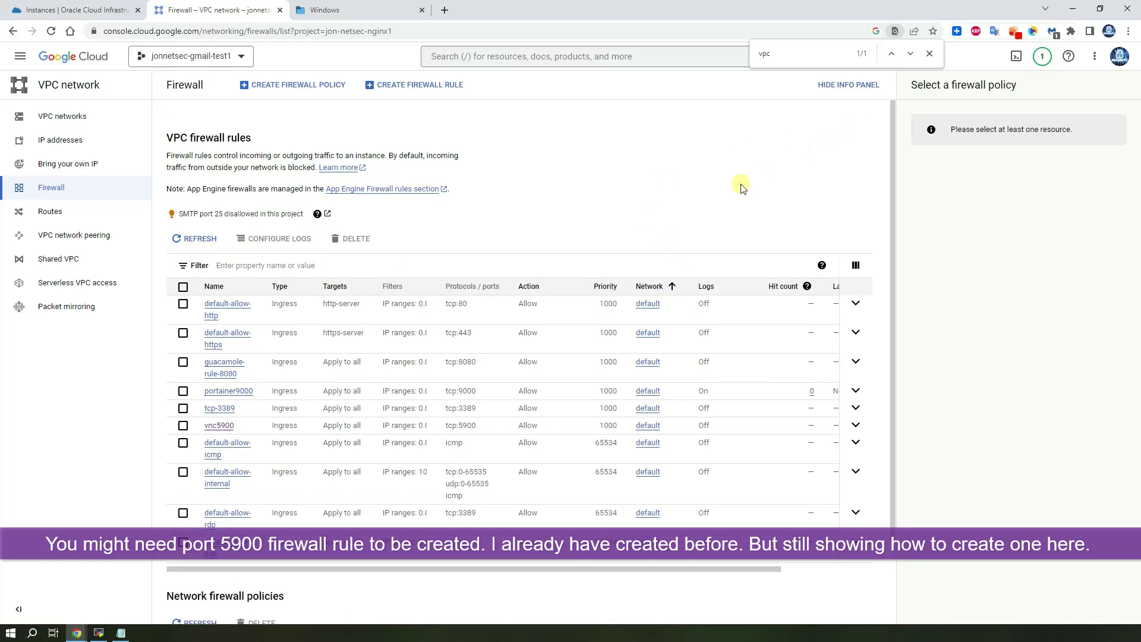
scroll(739, 187, down, 2)
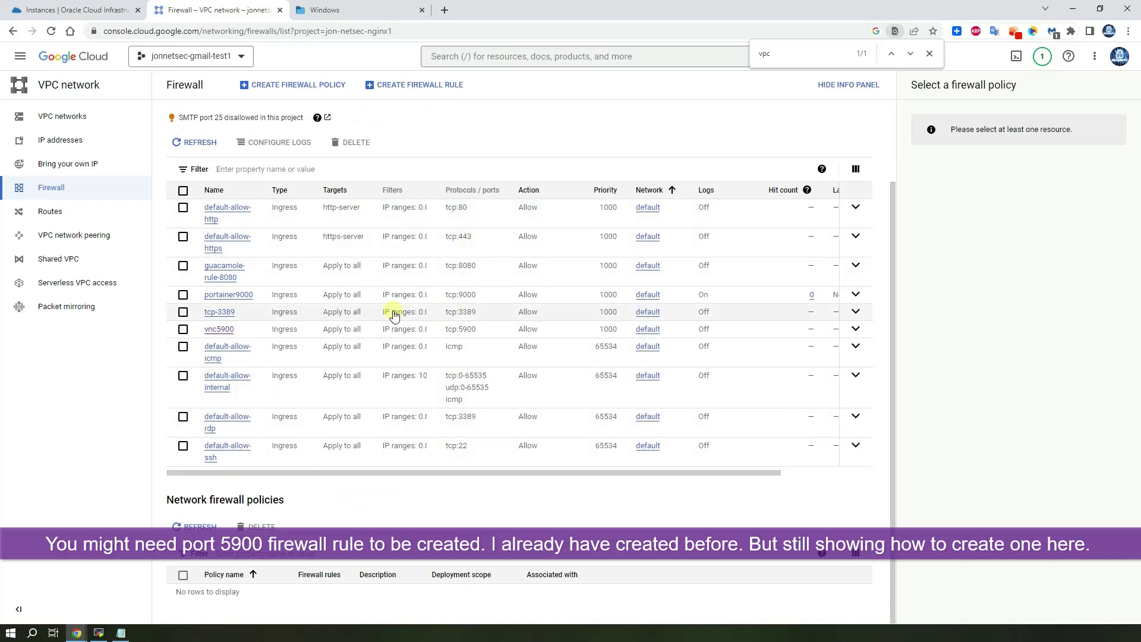
scroll(326, 306, up, 2)
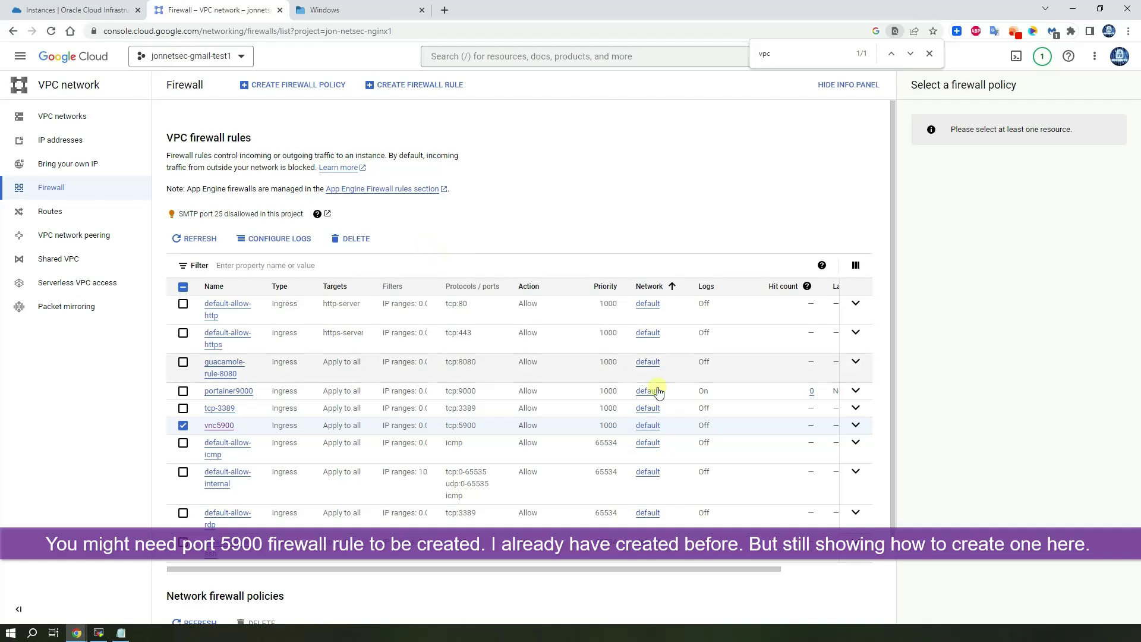
scroll(782, 408, down, 2)
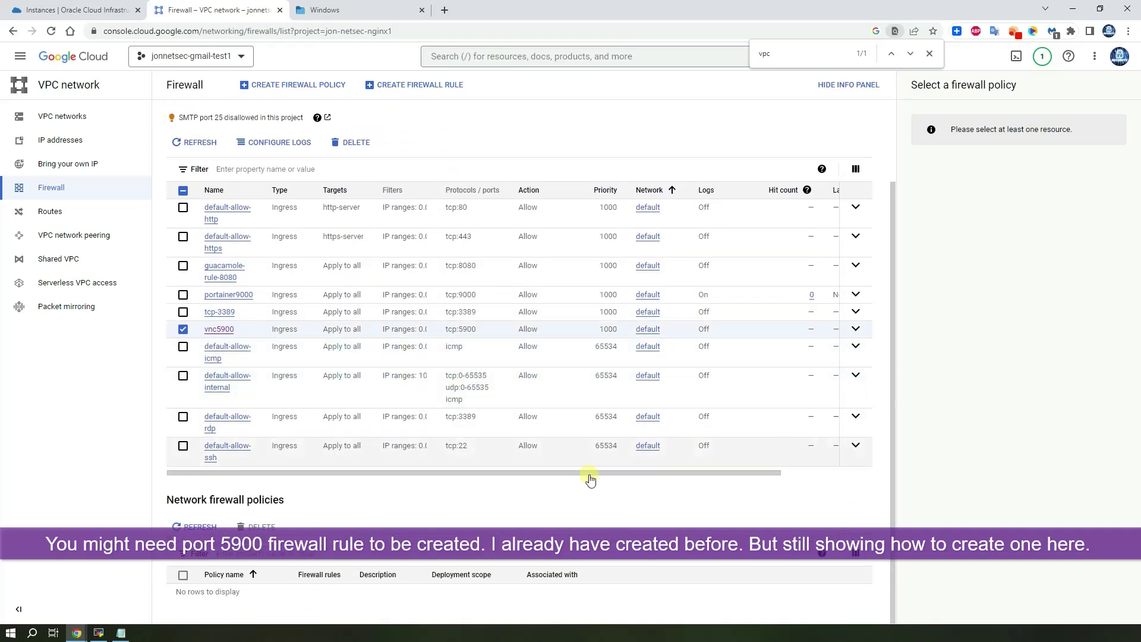
scroll(415, 484, up, 2)
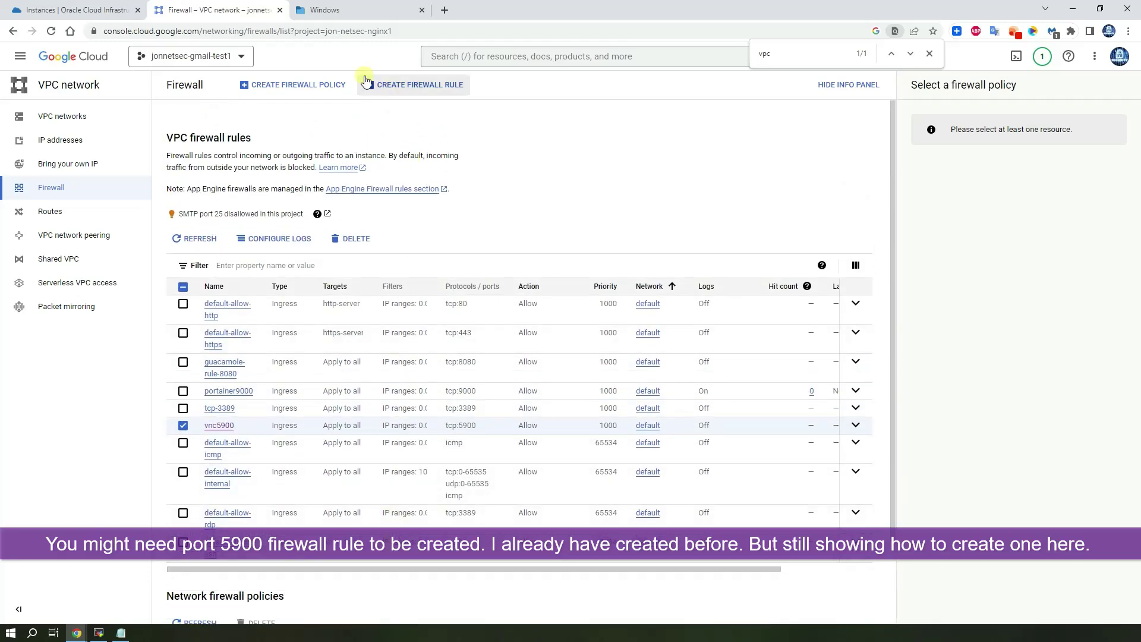
Start a new VPC firewall rule on the default network and name it vnc1.
click(339, 84)
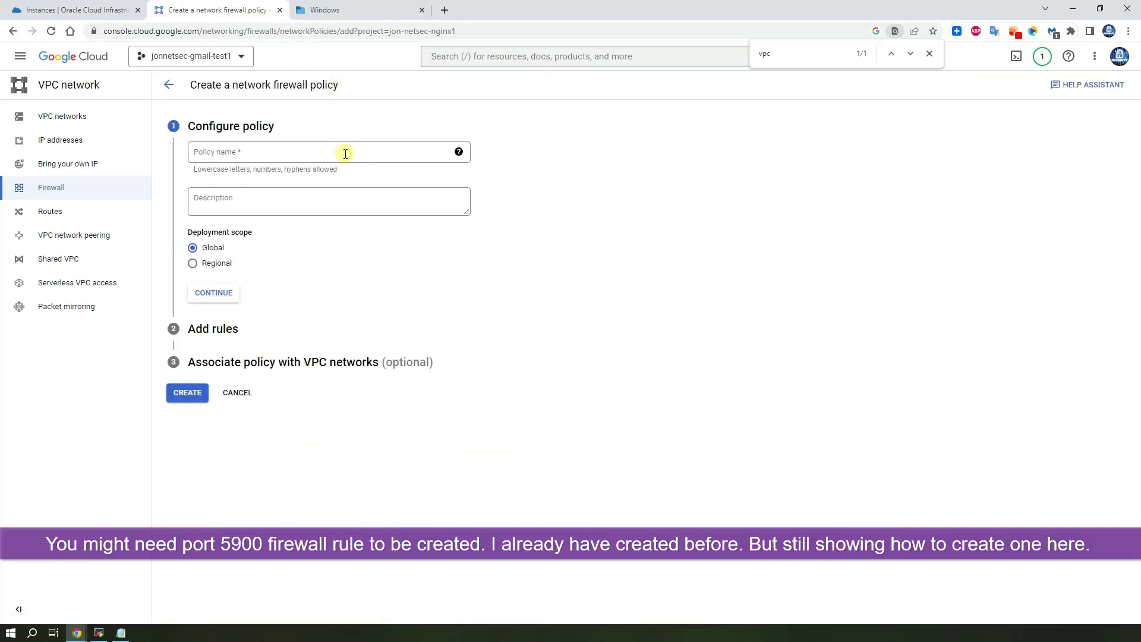
click(238, 393)
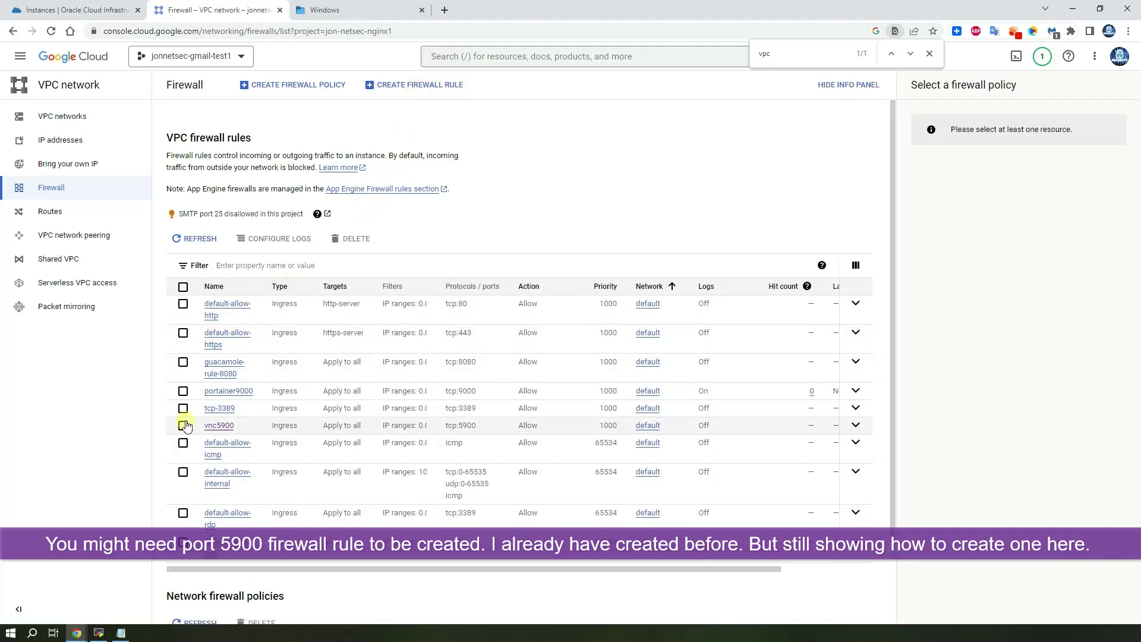
click(442, 82)
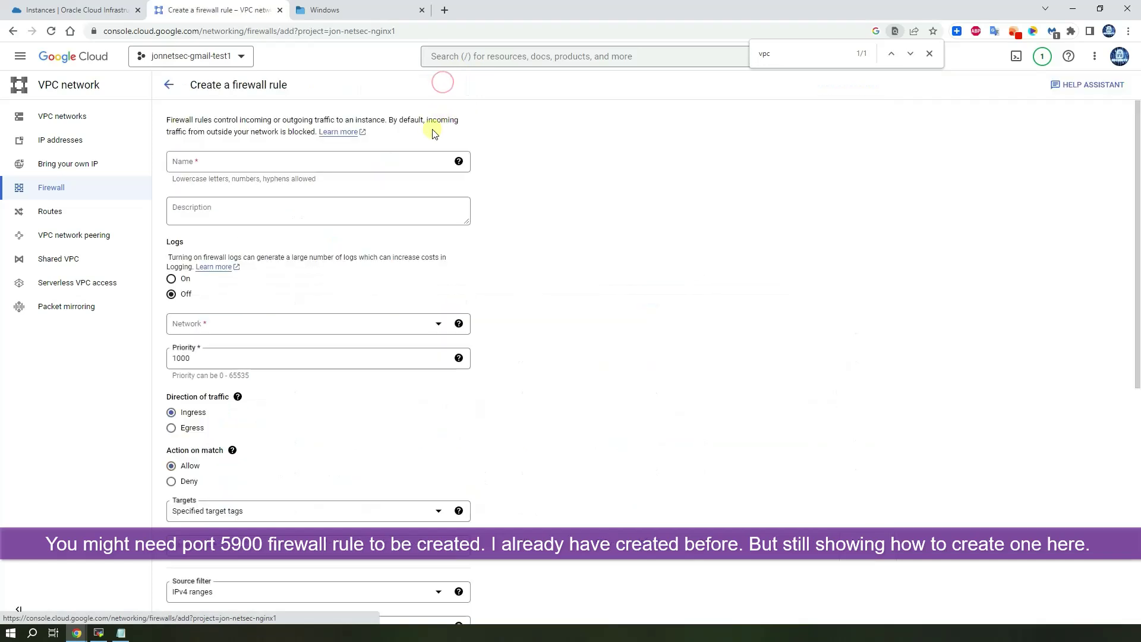
click(336, 160)
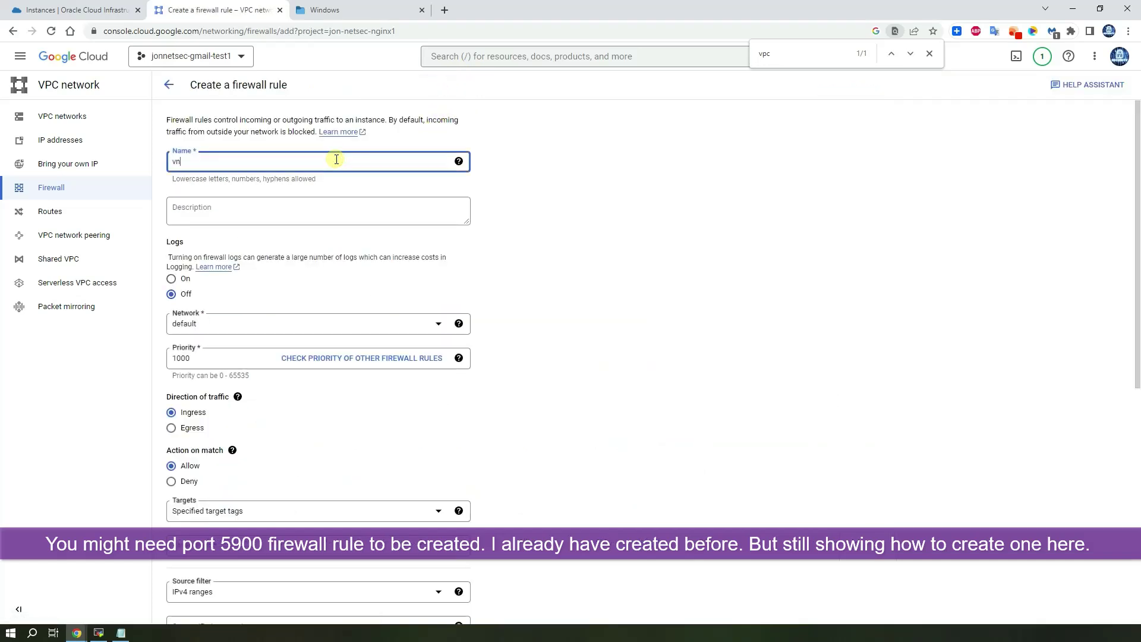
key(Tab)
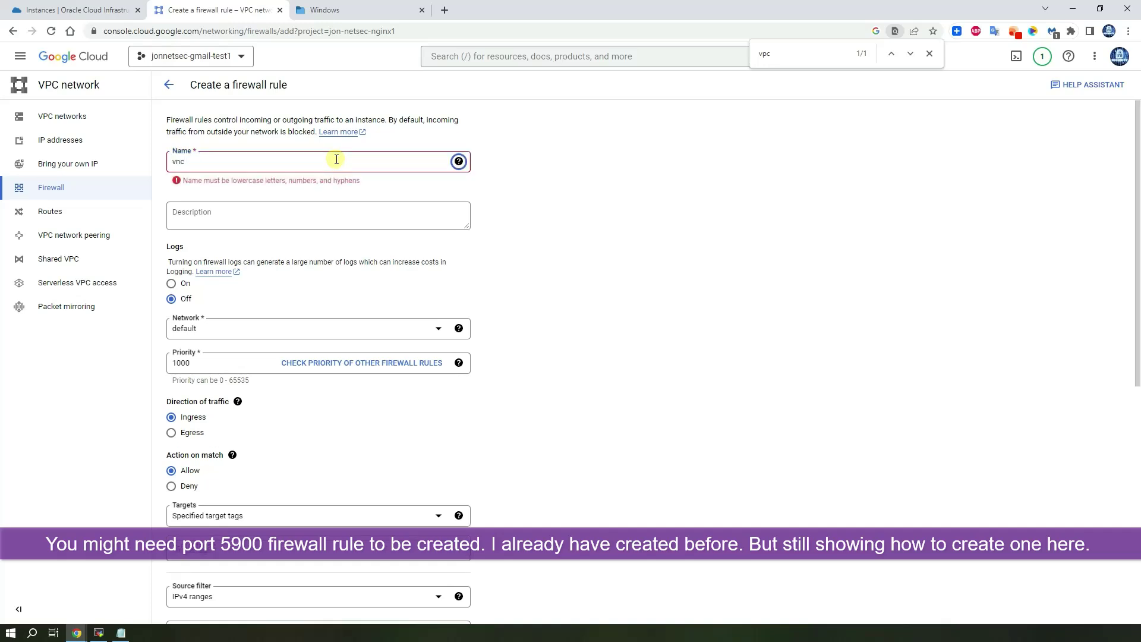
click(323, 164)
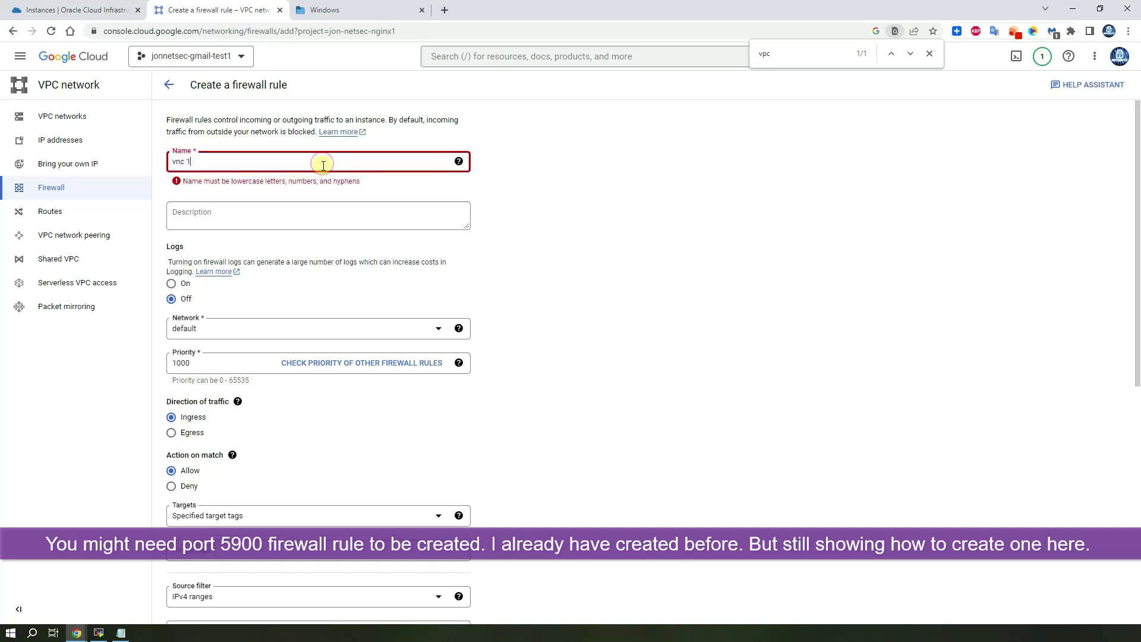
key(BackSpace)
key(BackSpace)
text(1)
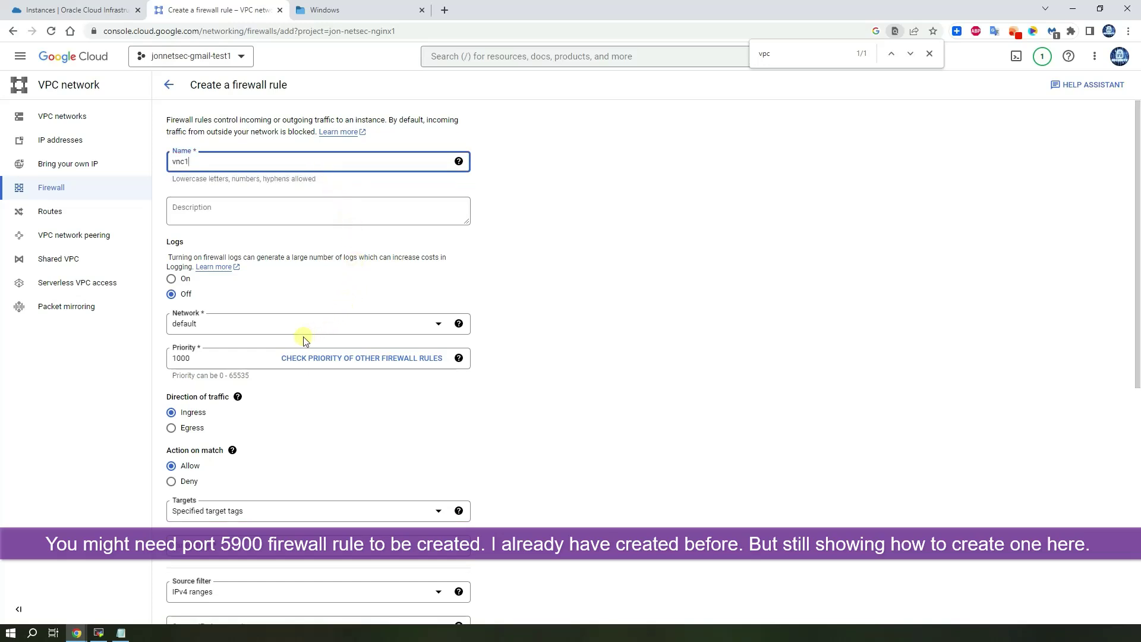
Apply the vnc1 firewall rule to all instances in the network and set its source IPv4 range to 0.0.0.0/0.
scroll(341, 501, down, 5)
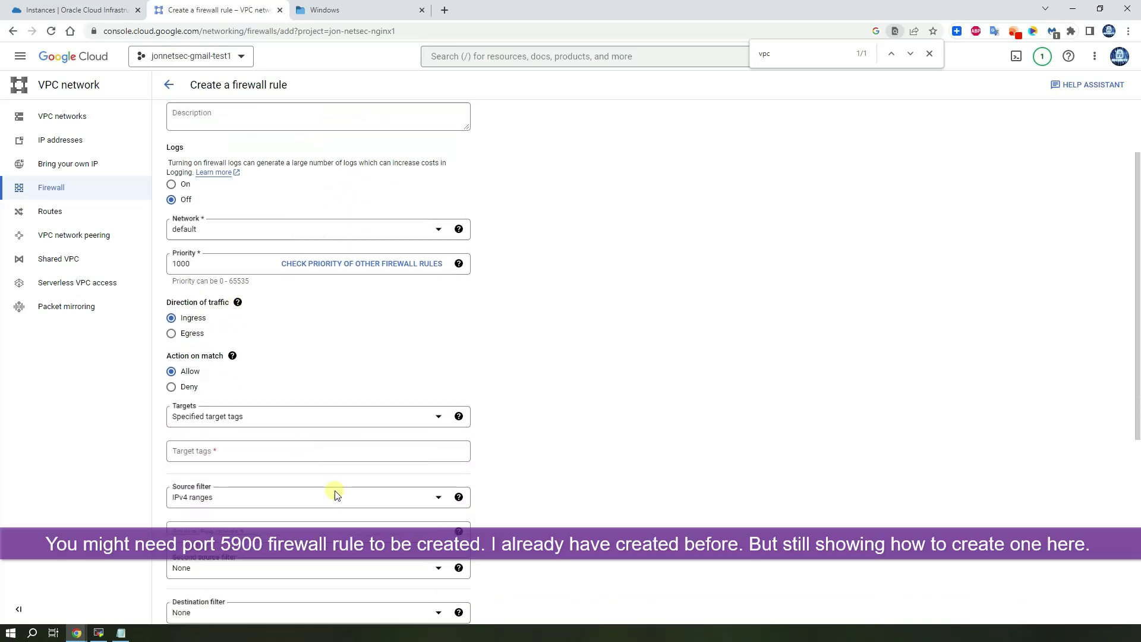
click(325, 253)
click(330, 217)
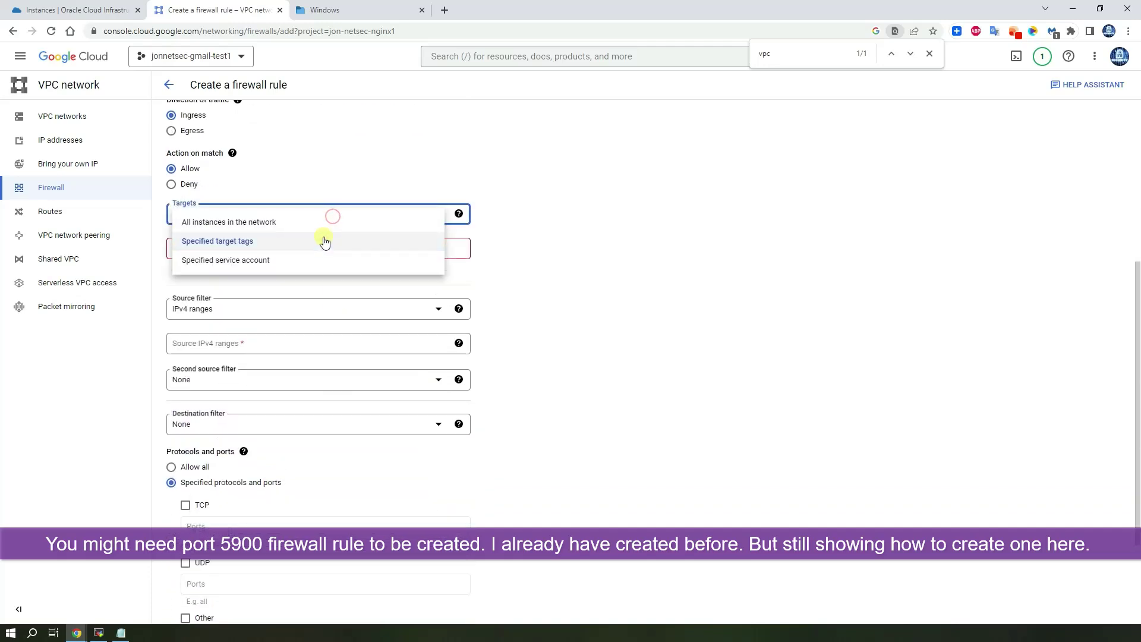
click(321, 224)
click(287, 292)
text(0.0.0.0)
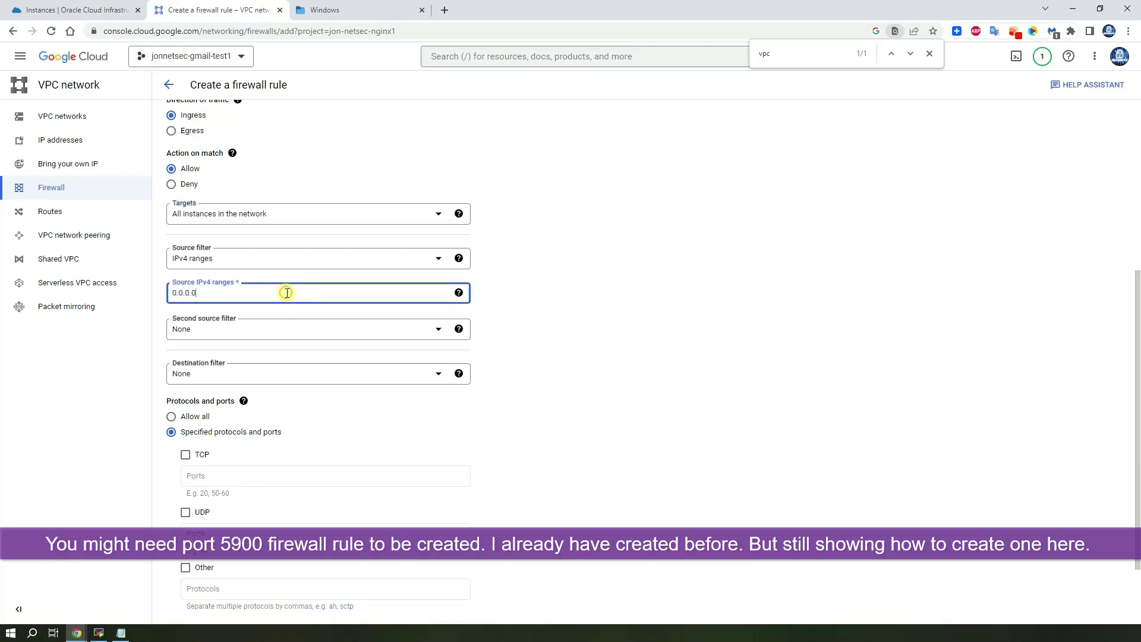
click(274, 330)
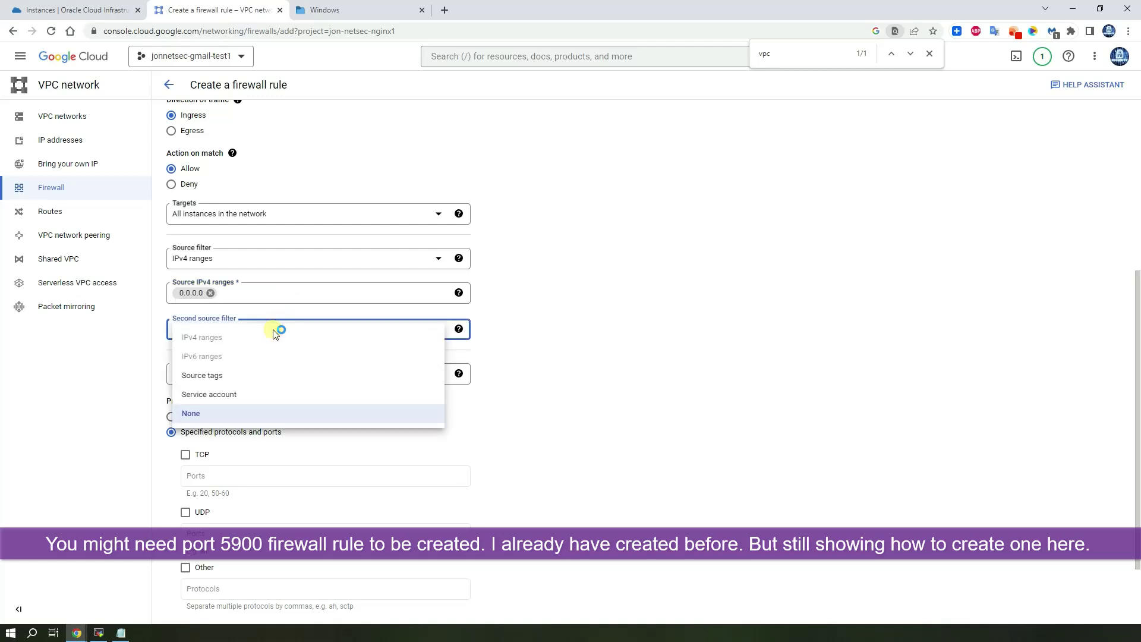
click(267, 293)
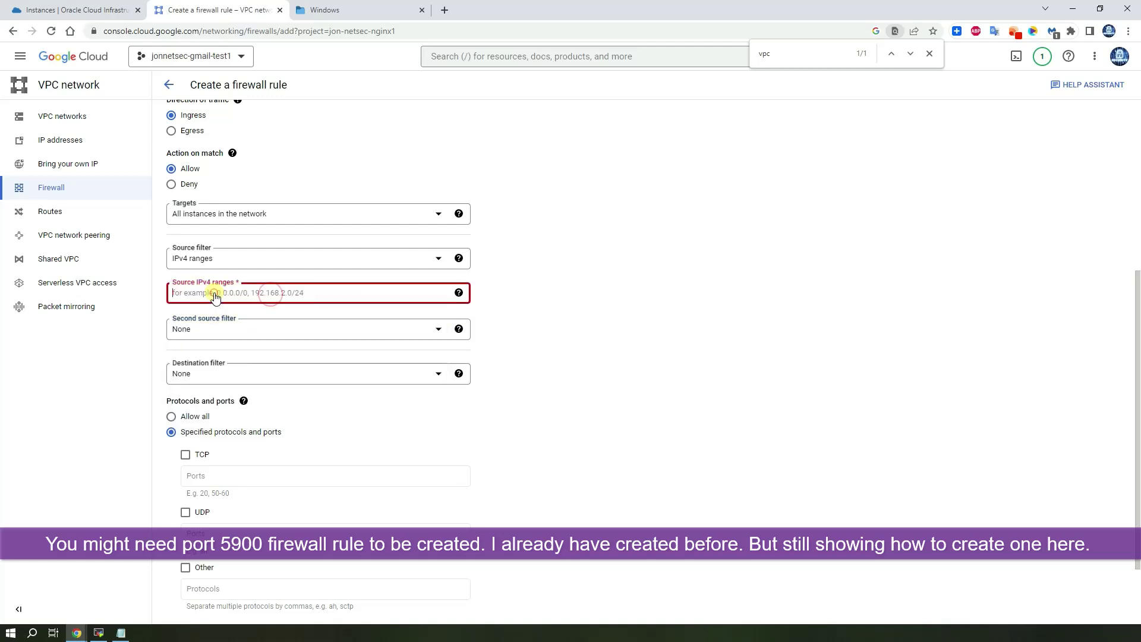
click(210, 292)
click(233, 292)
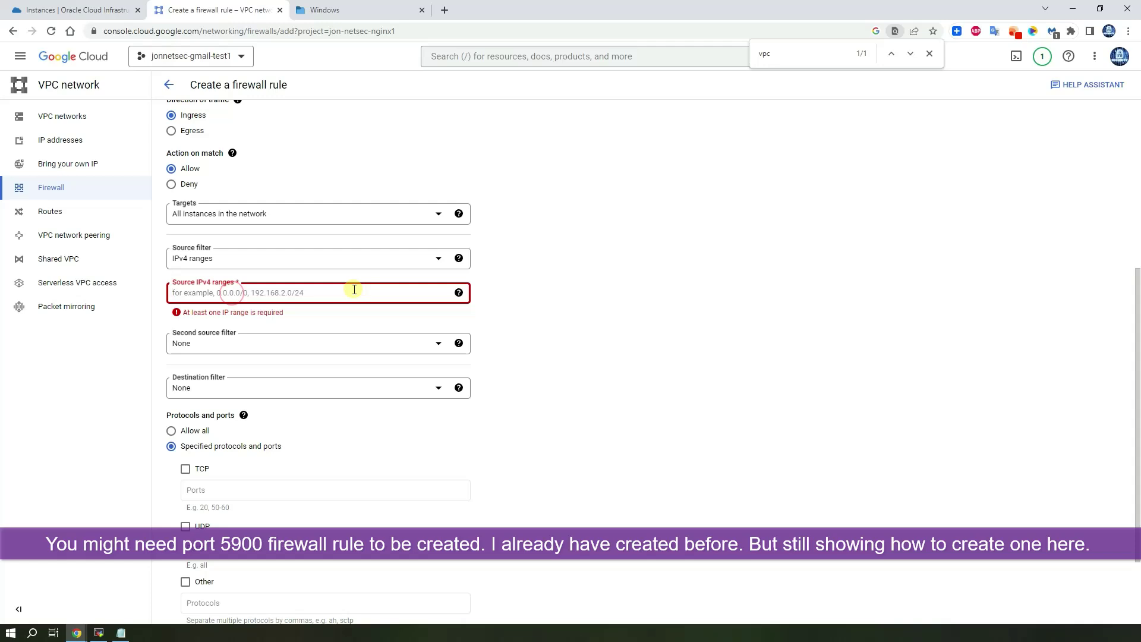
text(0.0.0.0/0)
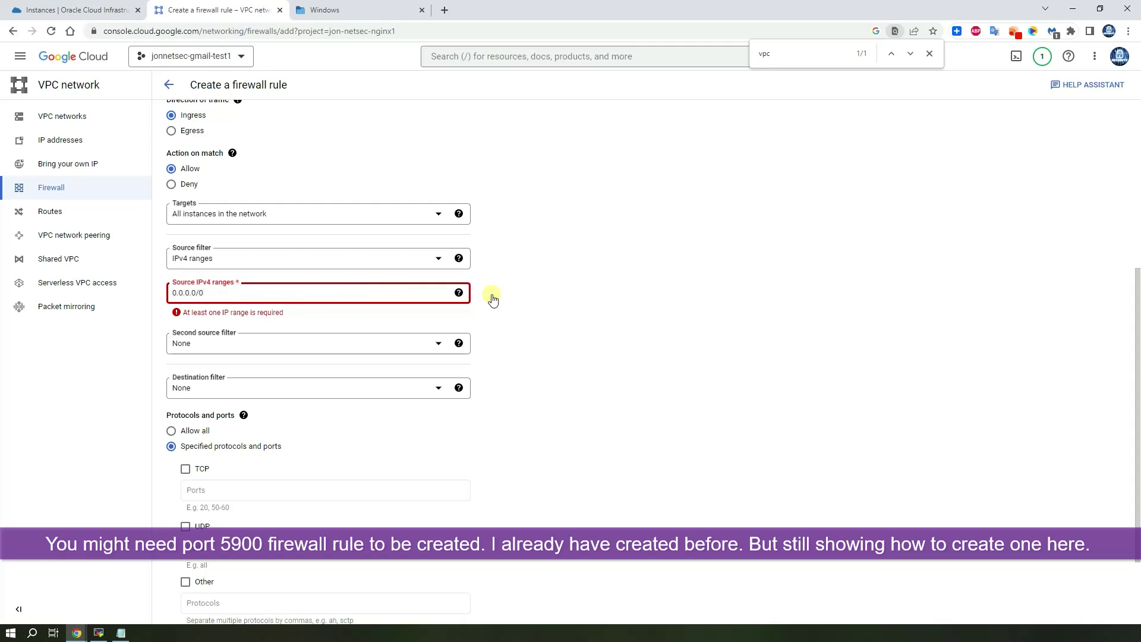
click(554, 294)
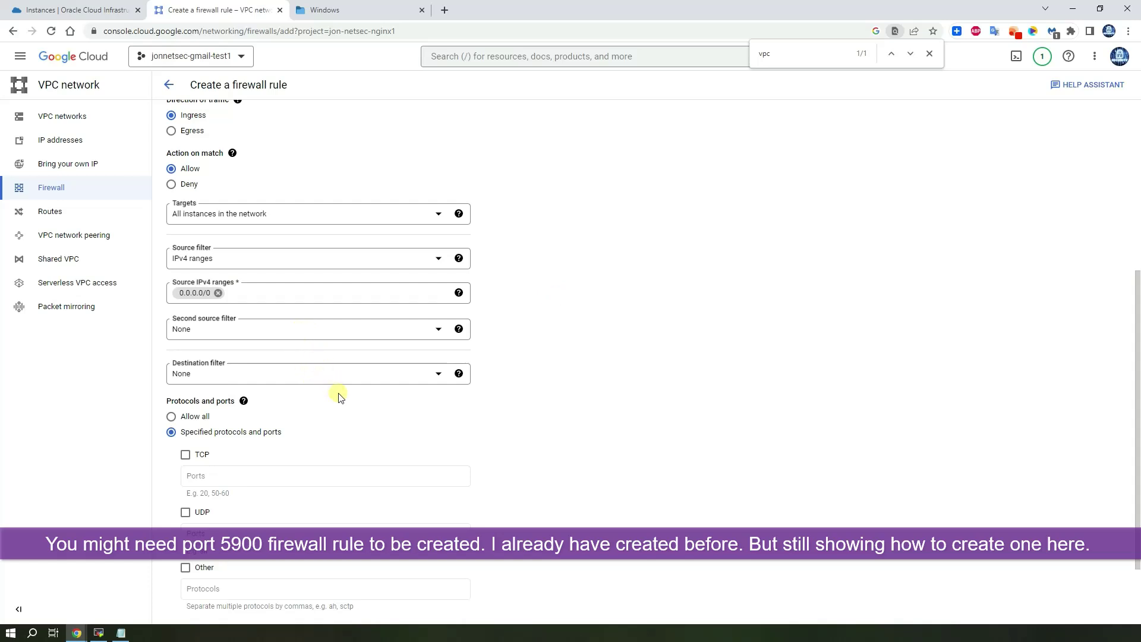
Allow TCP port 5900 in the vnc1 rule, create it and return to the firewall rules list.
scroll(348, 404, down, 1)
click(205, 395)
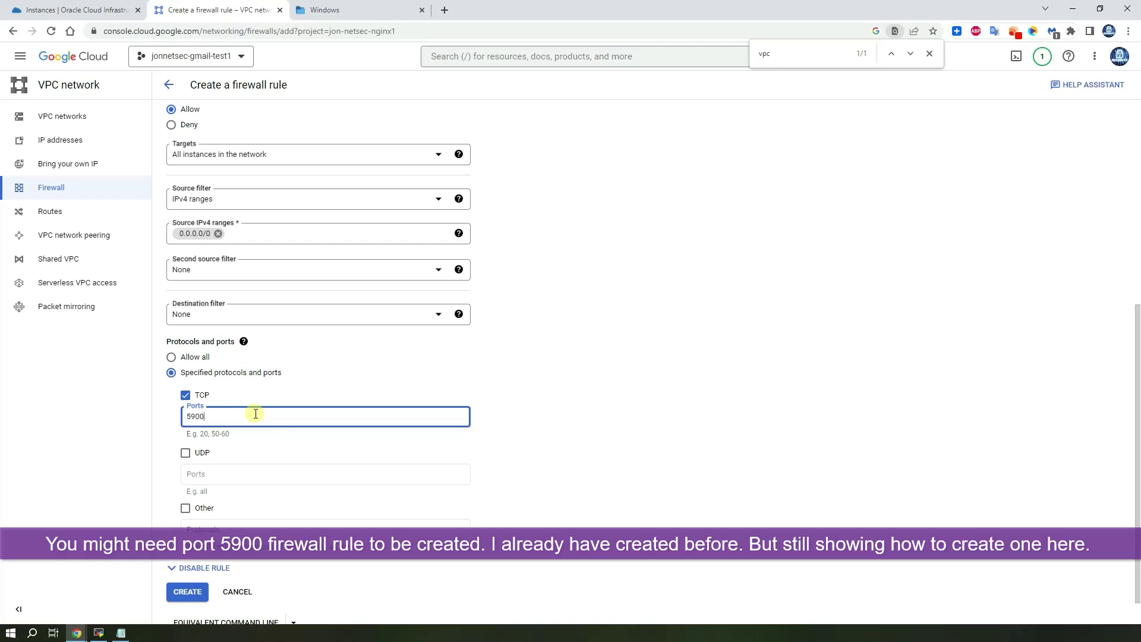
click(546, 386)
click(188, 591)
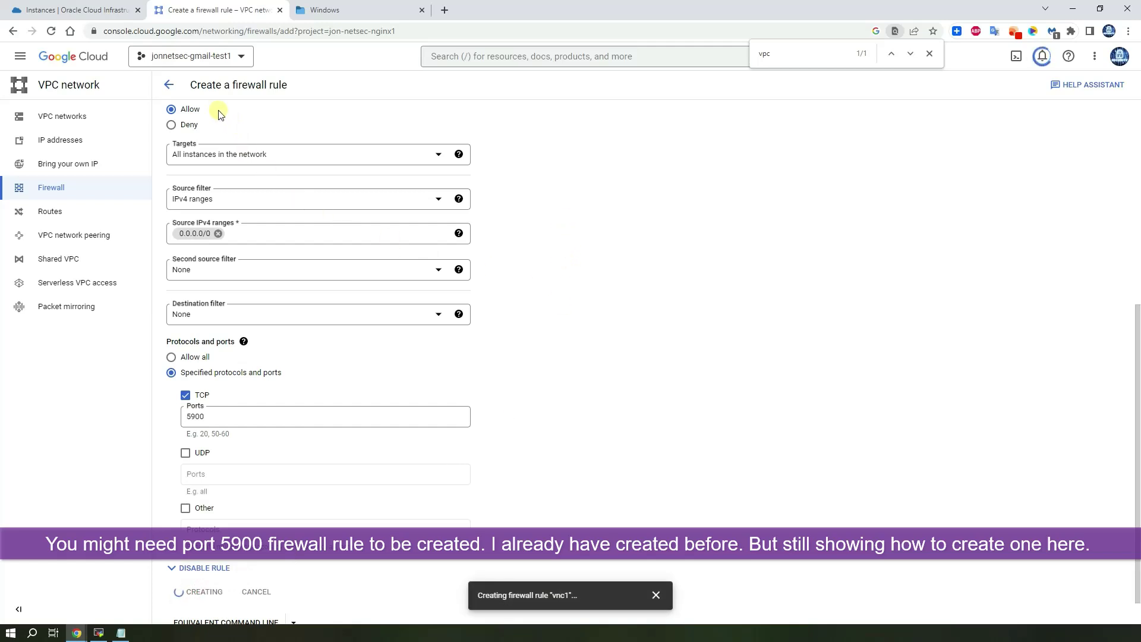
click(171, 88)
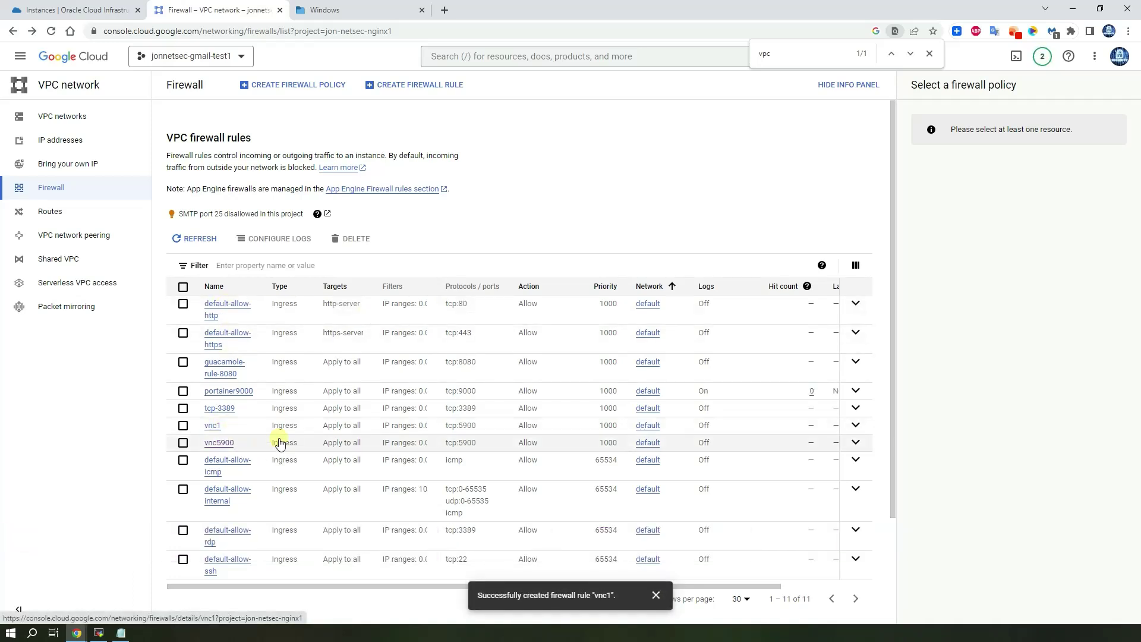
Delete the vnc1 rule from the VPC firewall rules and close the page search.
click(186, 429)
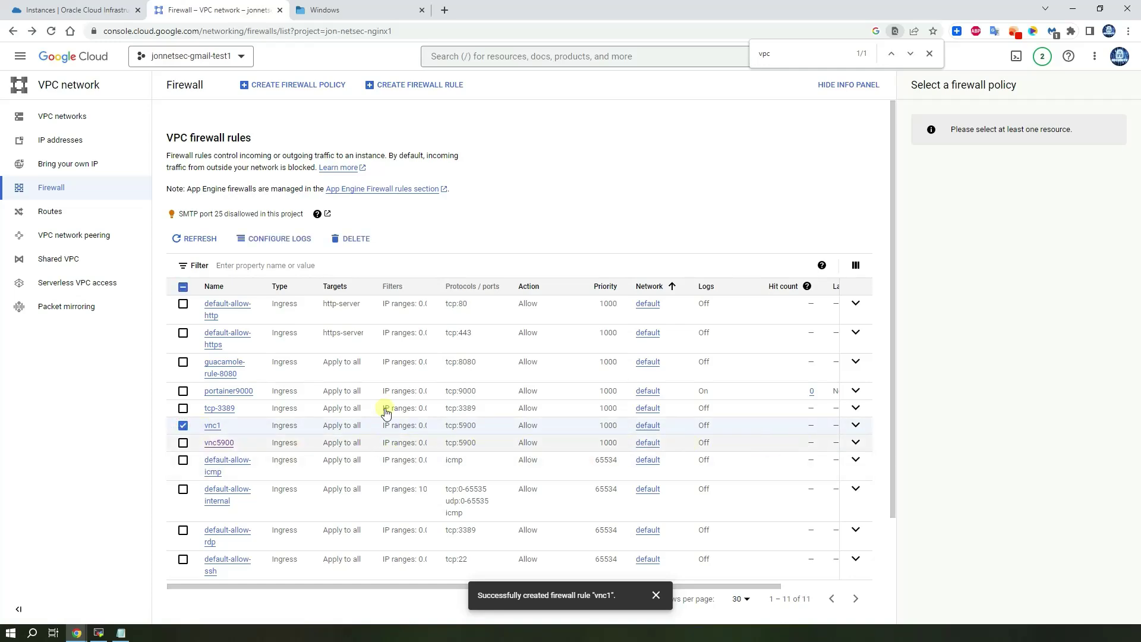
click(352, 238)
click(646, 369)
click(931, 54)
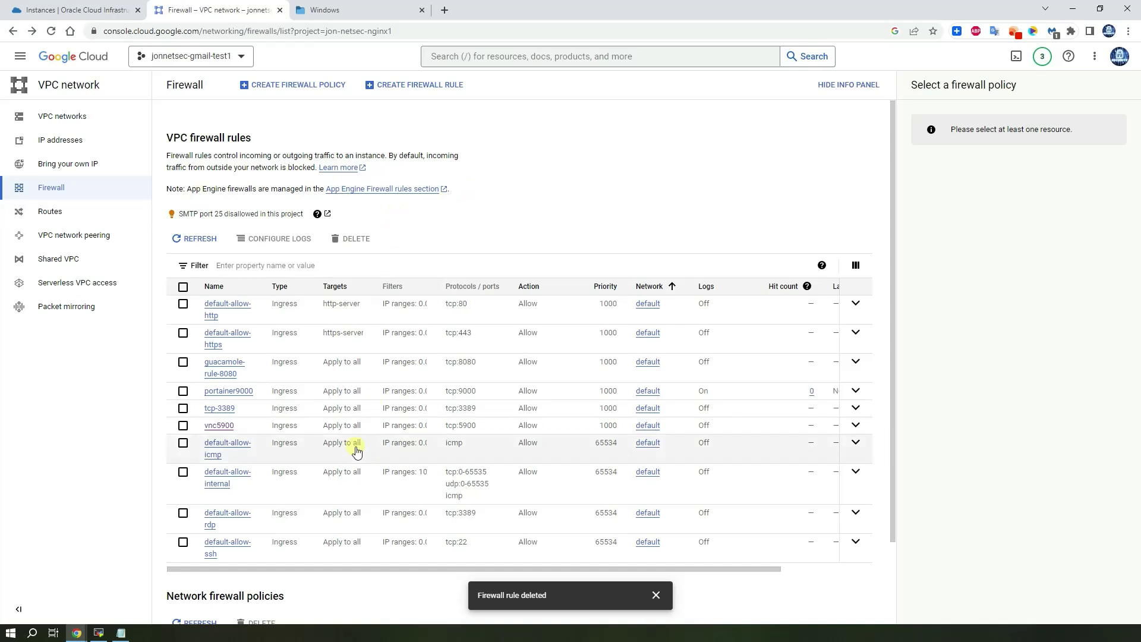
Switch to MobaXterm and start a new session of type VNC.
click(99, 634)
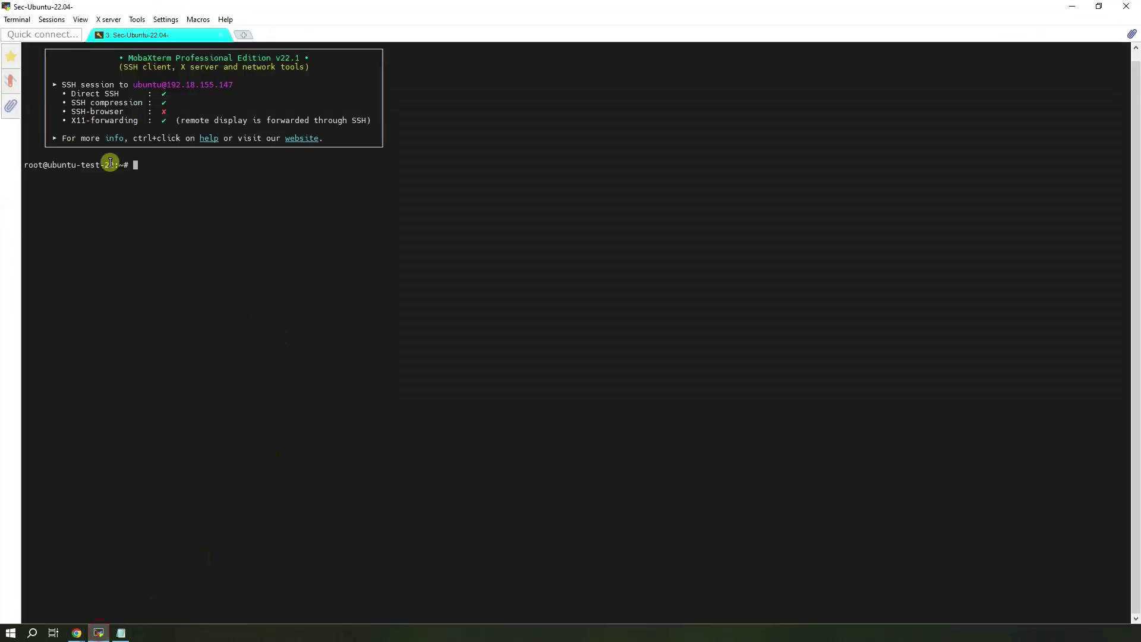
click(48, 21)
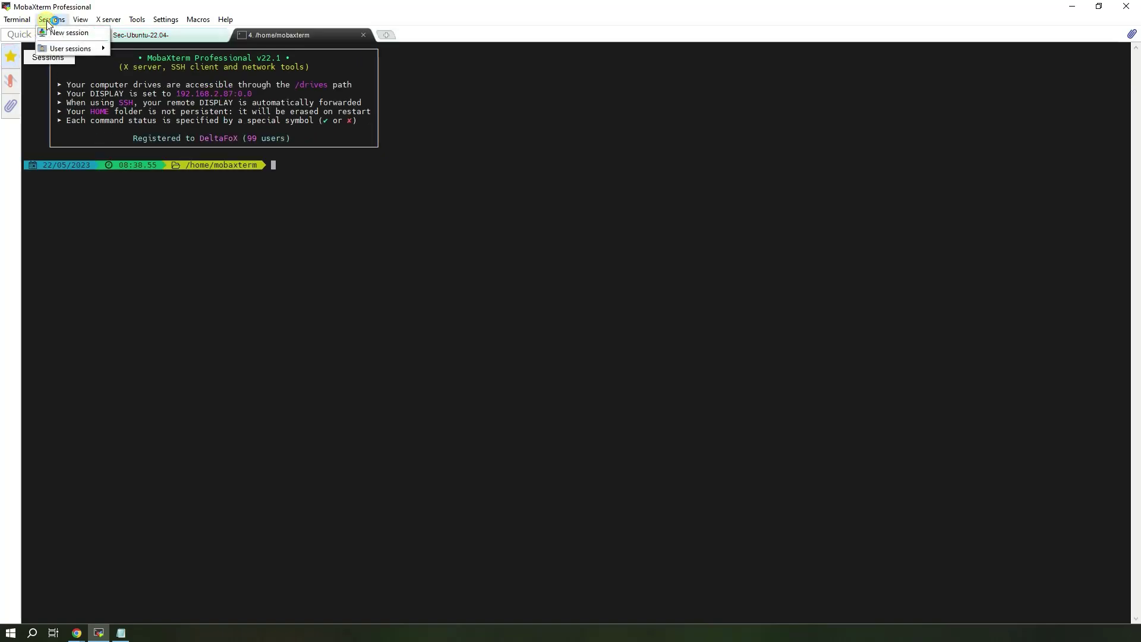
click(363, 34)
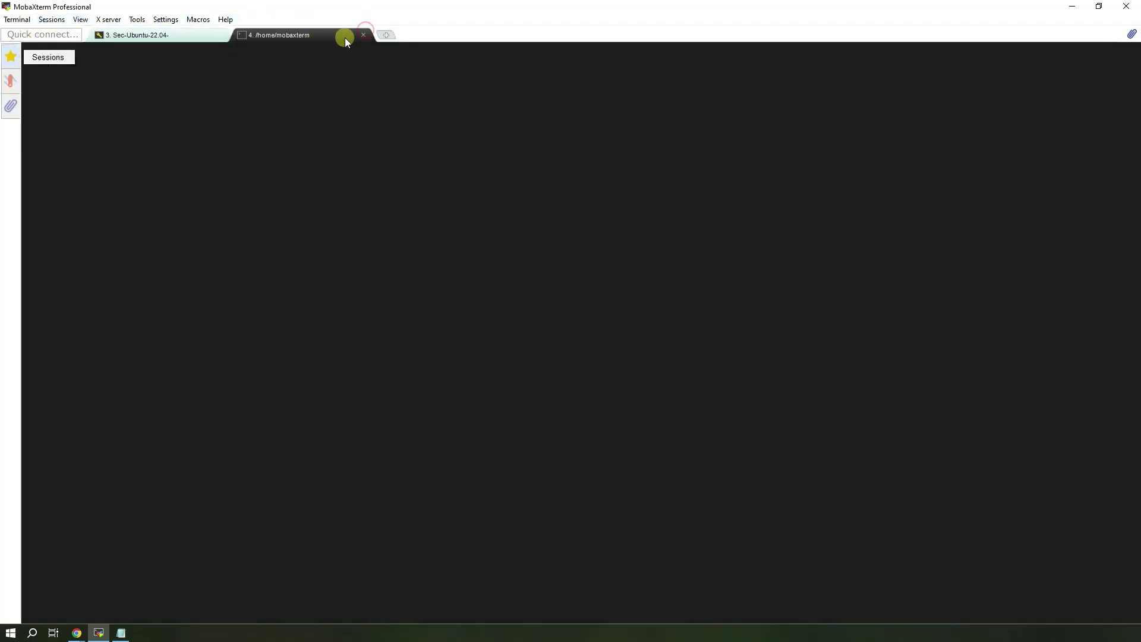
click(52, 20)
click(66, 32)
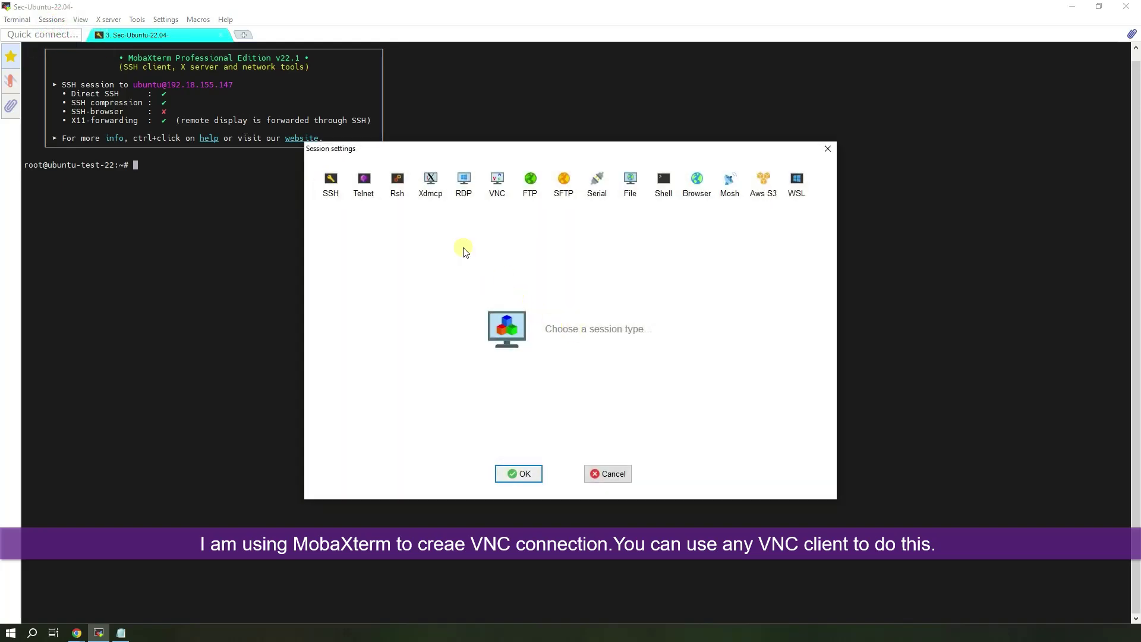
click(497, 181)
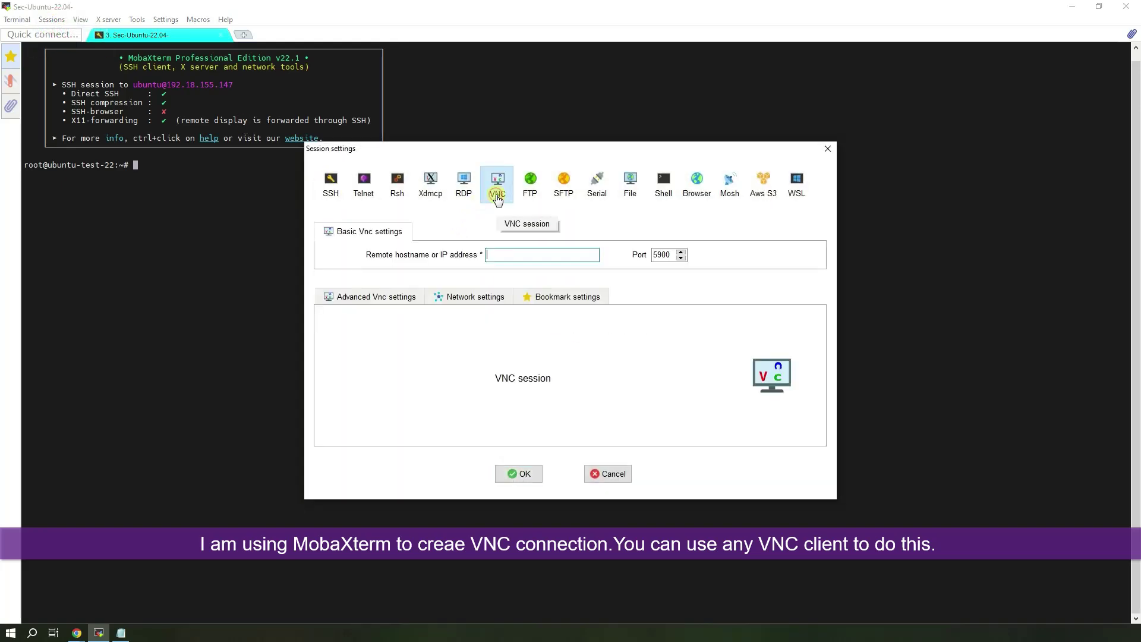
click(510, 258)
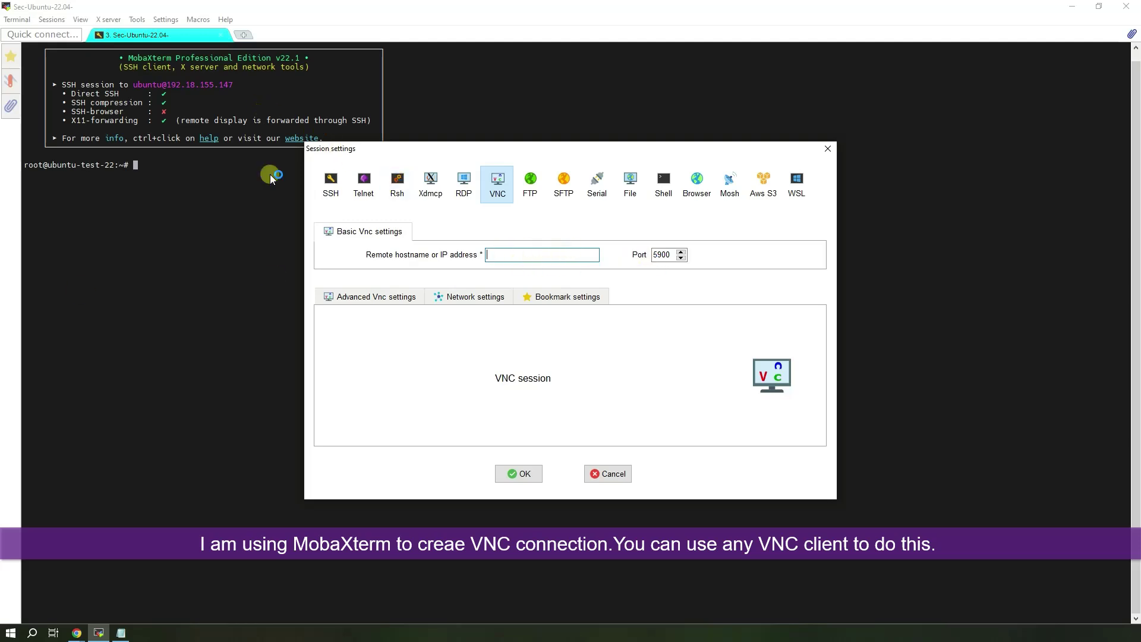
Switch to the Google Cloud console and copy the external IP of instance-1 from the Compute Engine VM instances list.
click(79, 633)
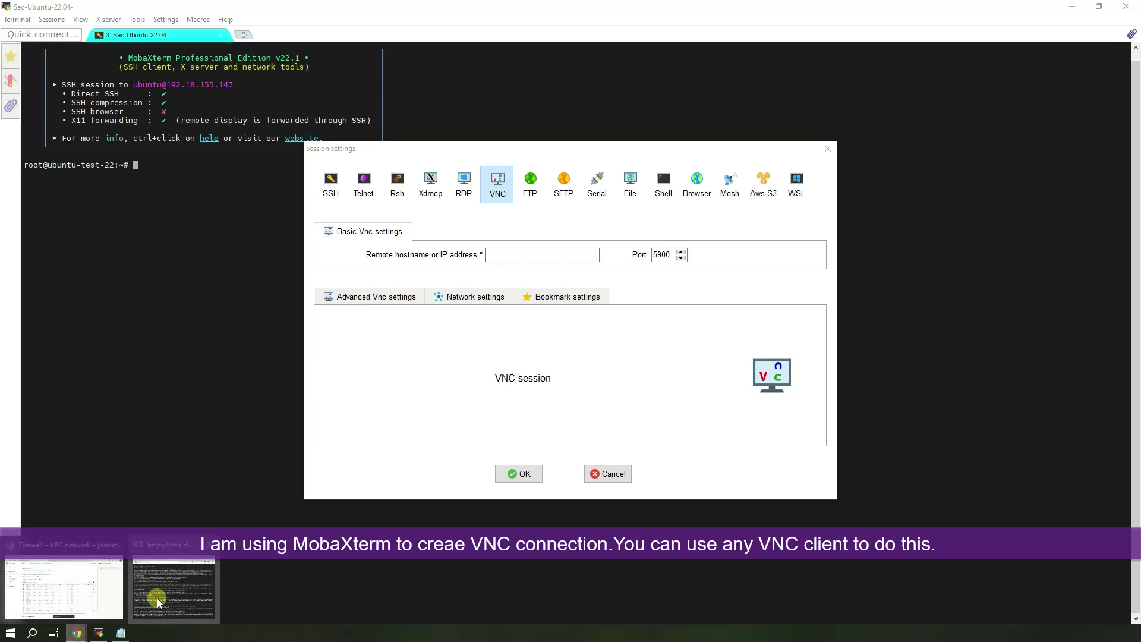
click(77, 634)
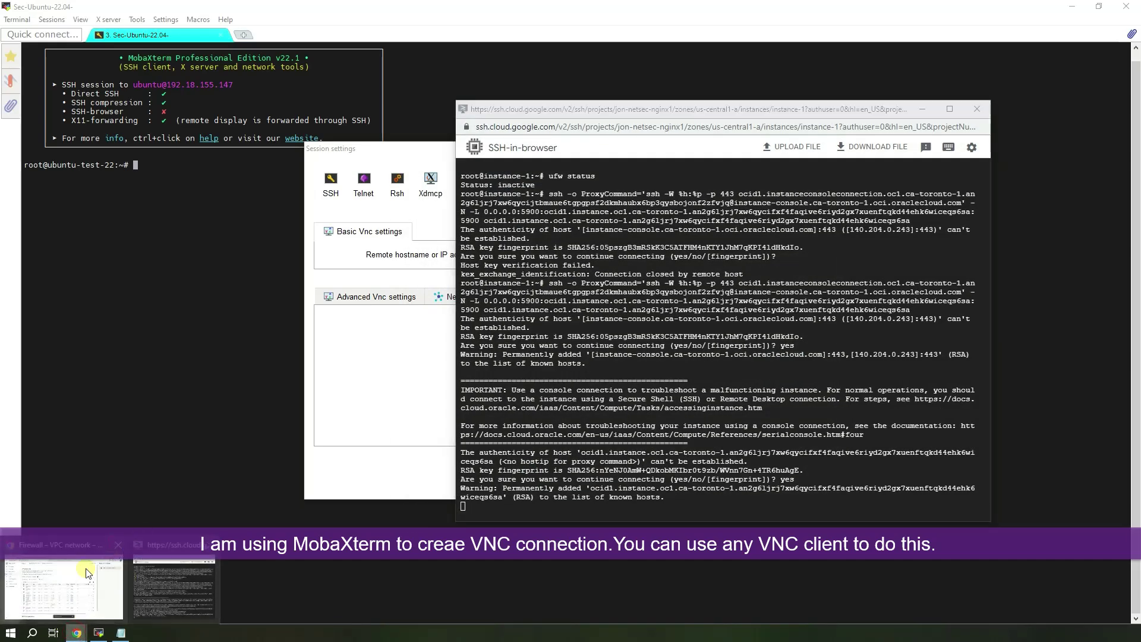
click(83, 574)
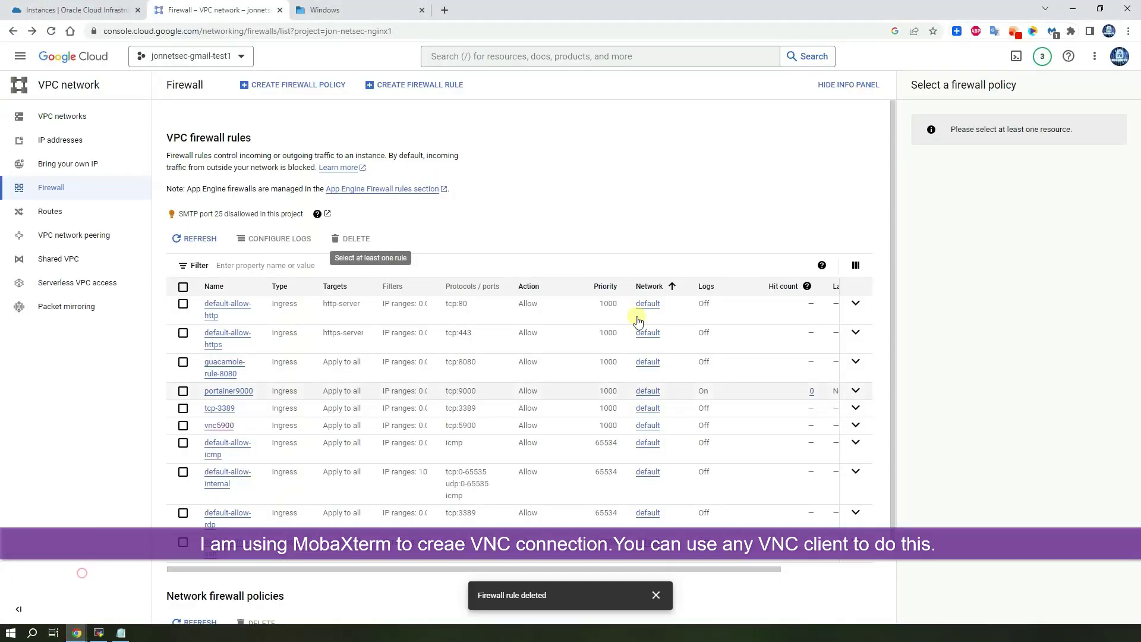
click(20, 56)
mouse_move(97, 189)
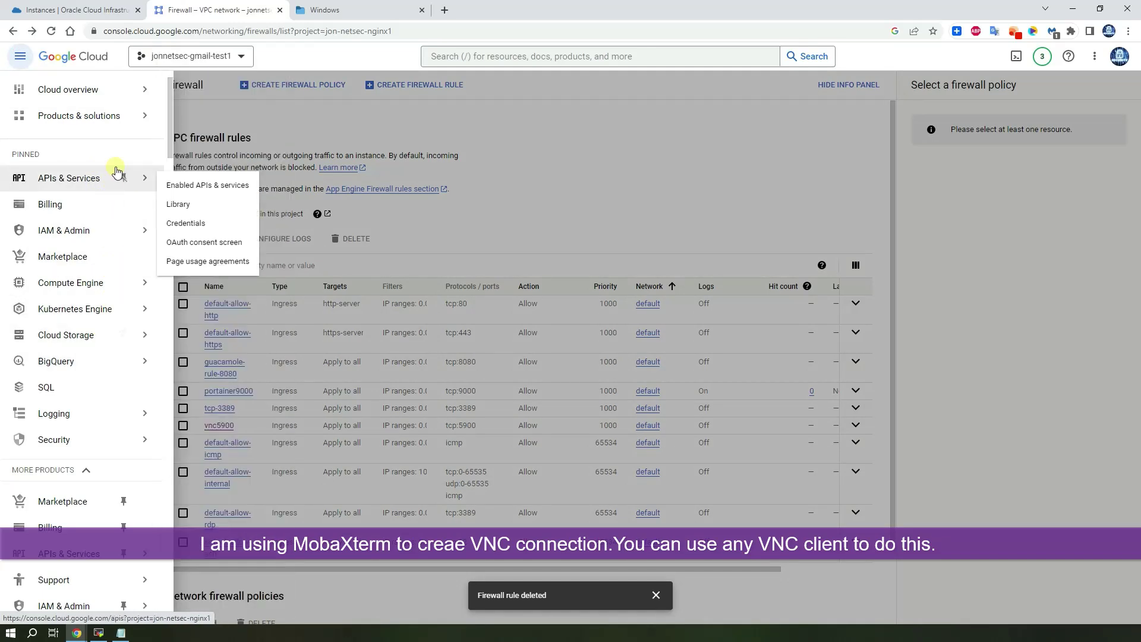
mouse_move(95, 284)
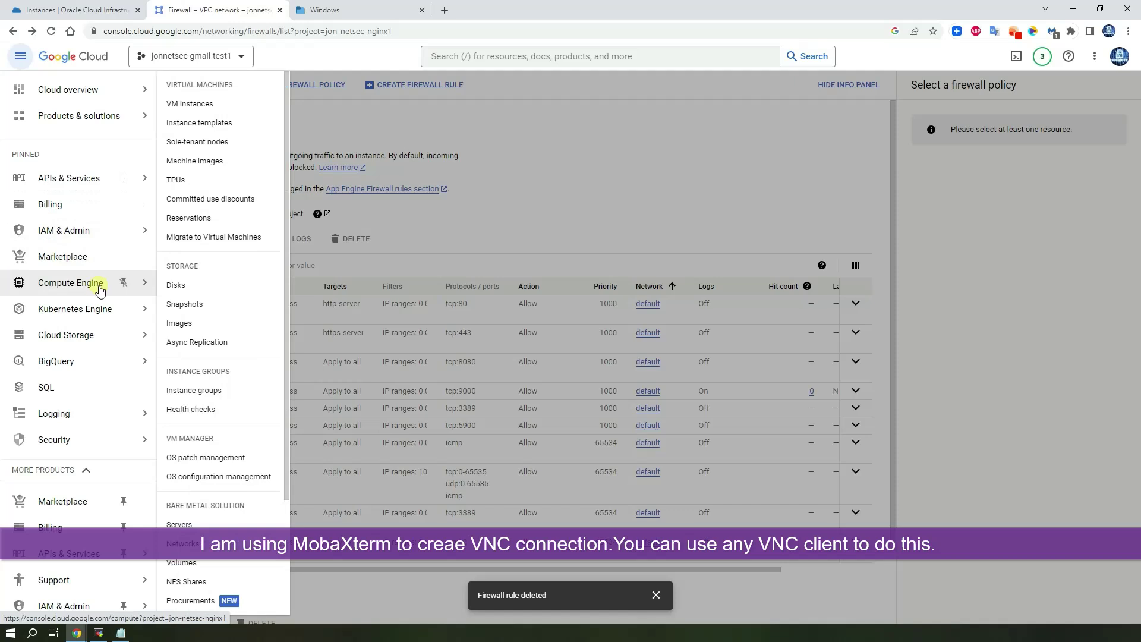
click(212, 104)
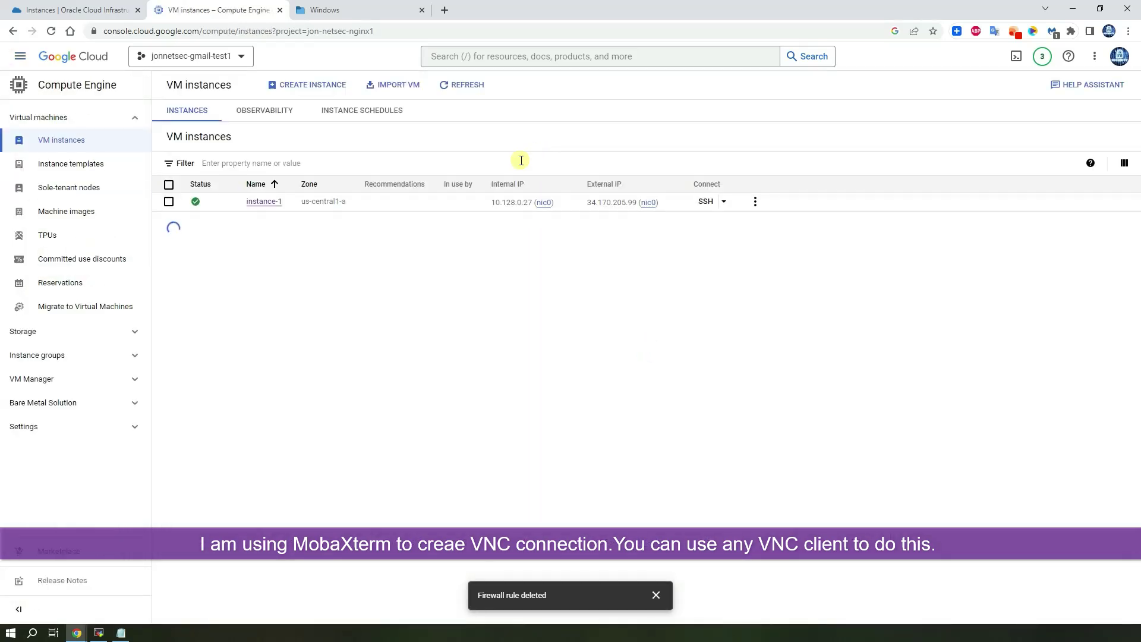
click(666, 202)
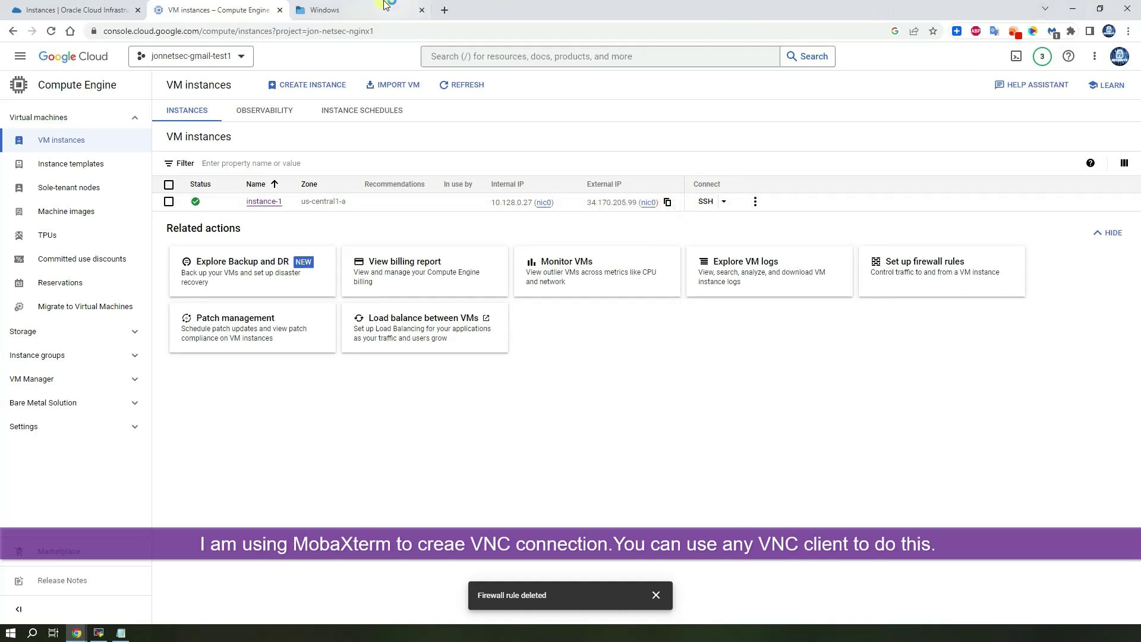
In MobaXterm, set the VNC session's remote host to 34.170.205.99 and prefix its bookmark session name with "VNC-".
click(98, 632)
click(537, 250)
key(ctrl+v)
click(549, 295)
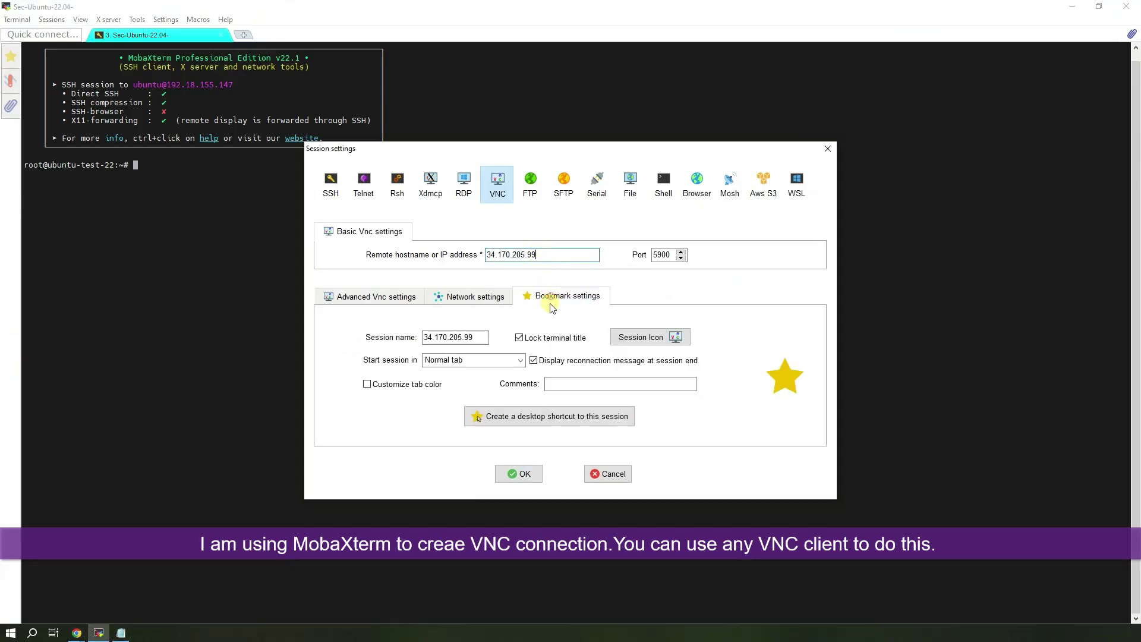
key(Home)
text(VNC)
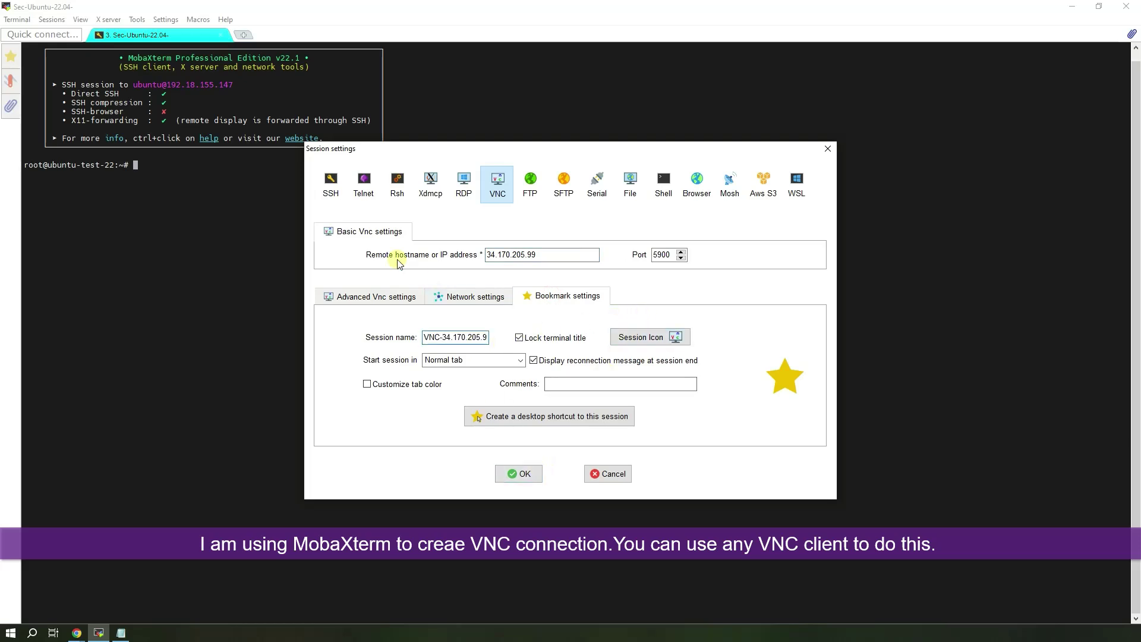
Review the VNC session's advanced, network and bookmark settings, connect to the host, and accept the password prompt.
click(357, 295)
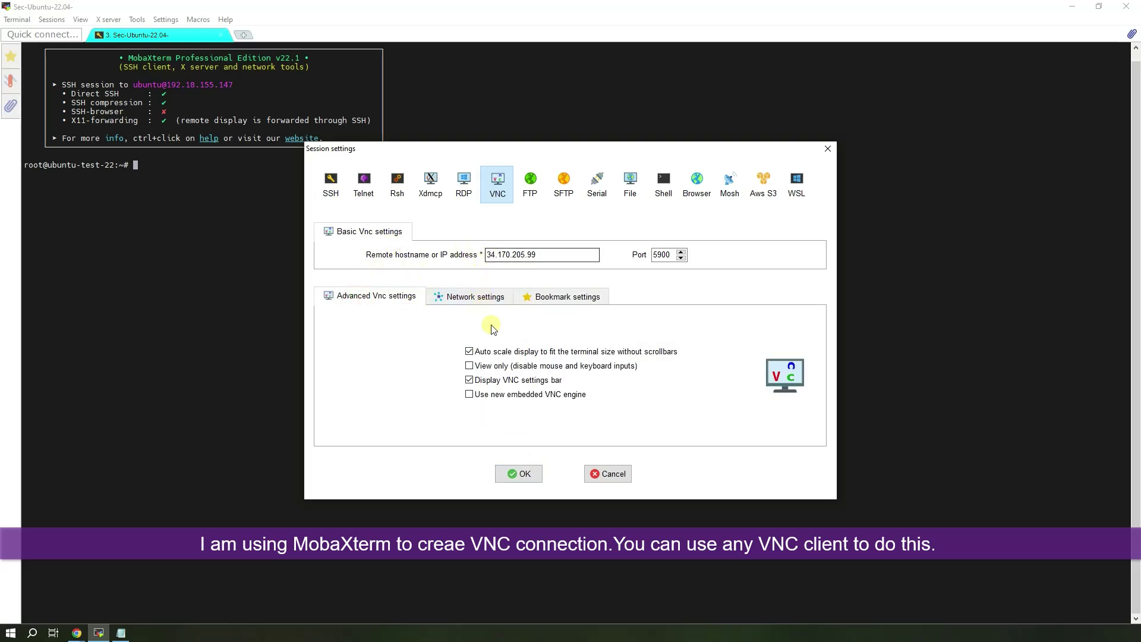
click(485, 297)
click(546, 297)
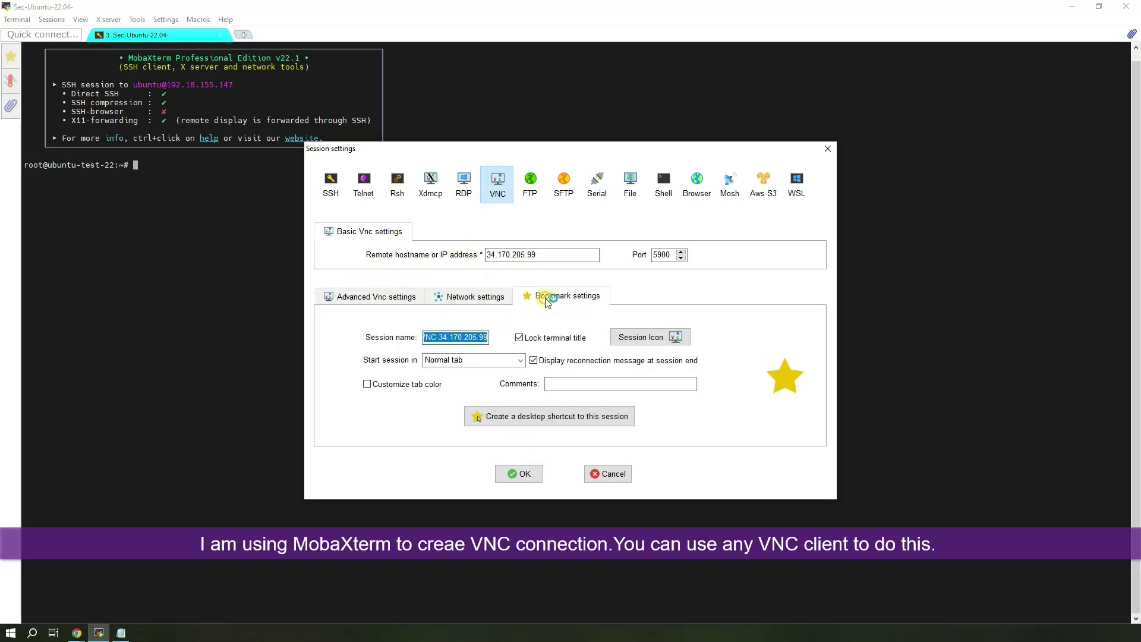
click(566, 257)
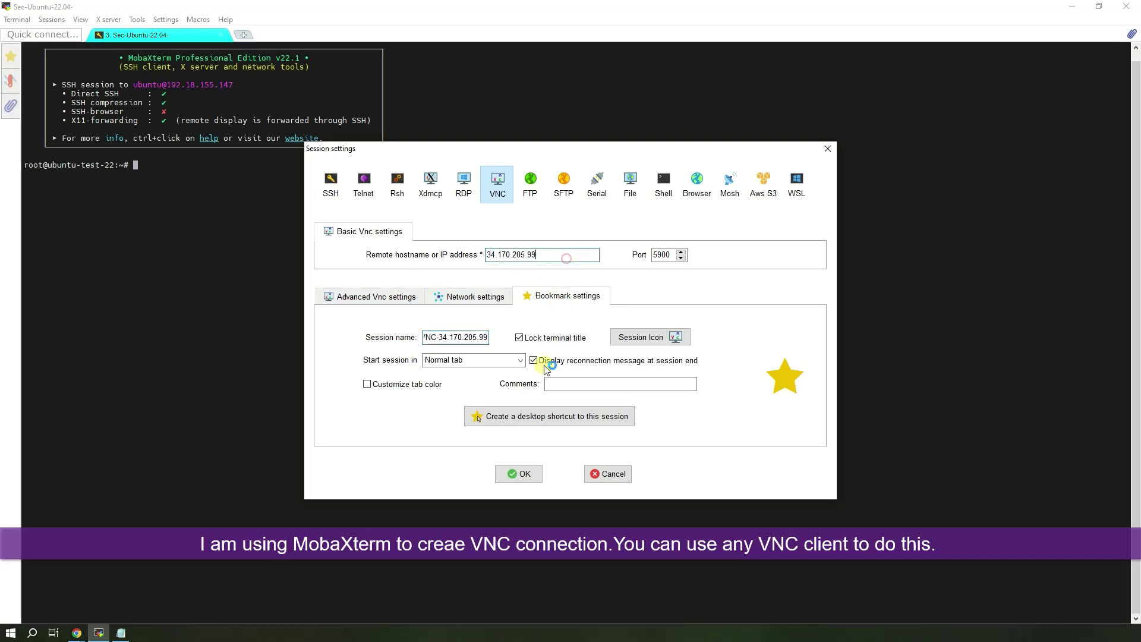
click(518, 474)
click(573, 315)
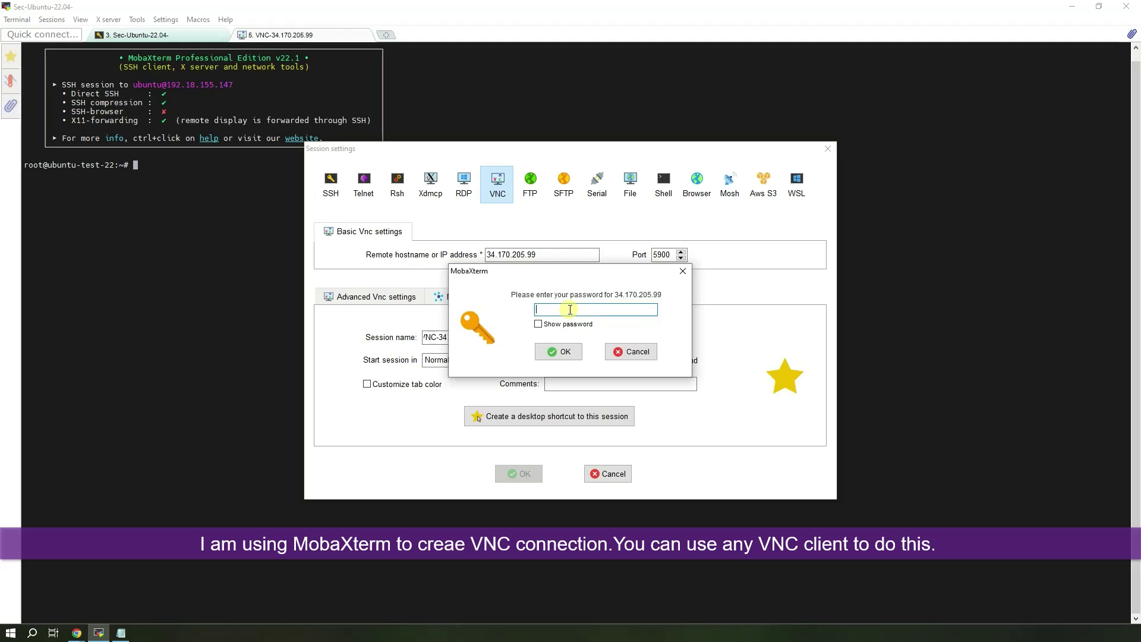
click(561, 353)
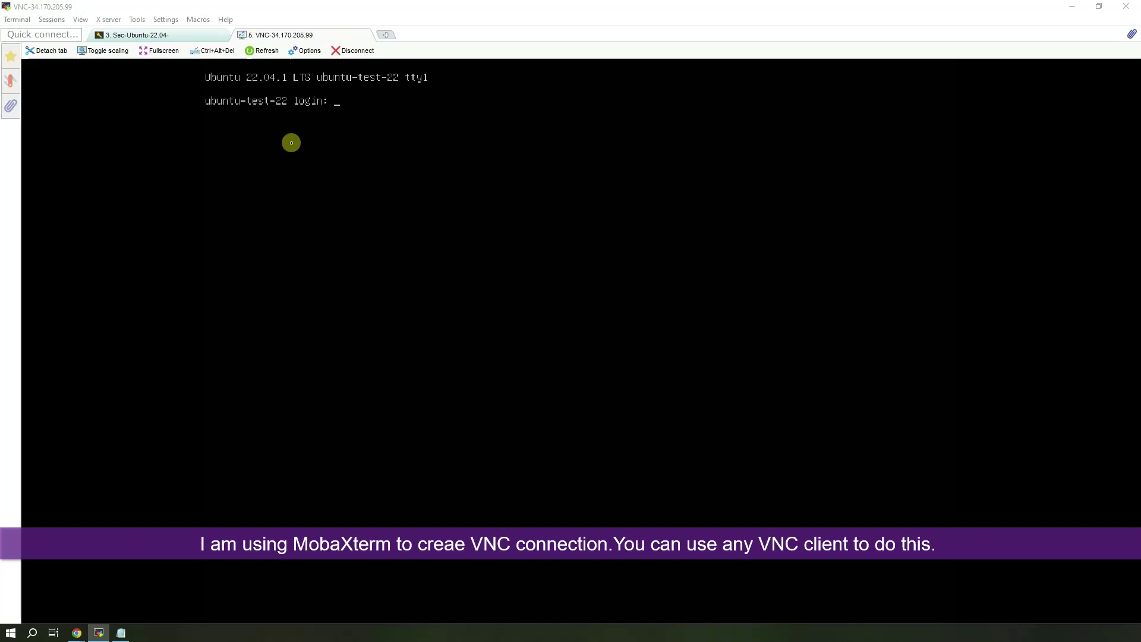
Compare the hostname in the SSH terminal with the hostname and public IP on the instance's Oracle Cloud page in Chrome.
click(152, 36)
drag(116, 164, 49, 165)
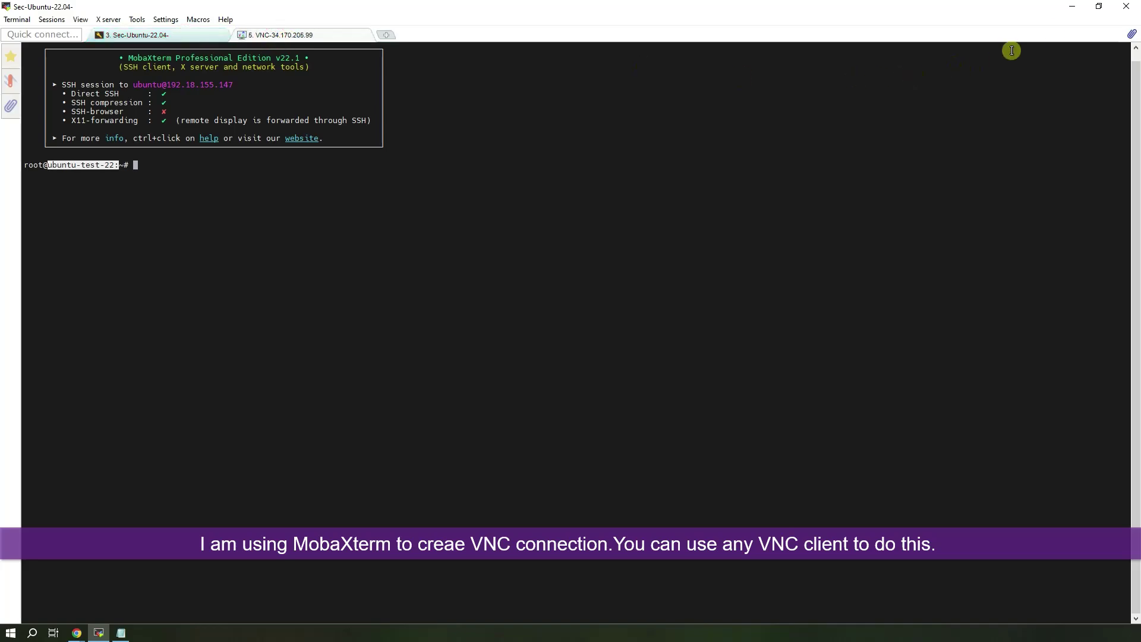
click(1068, 7)
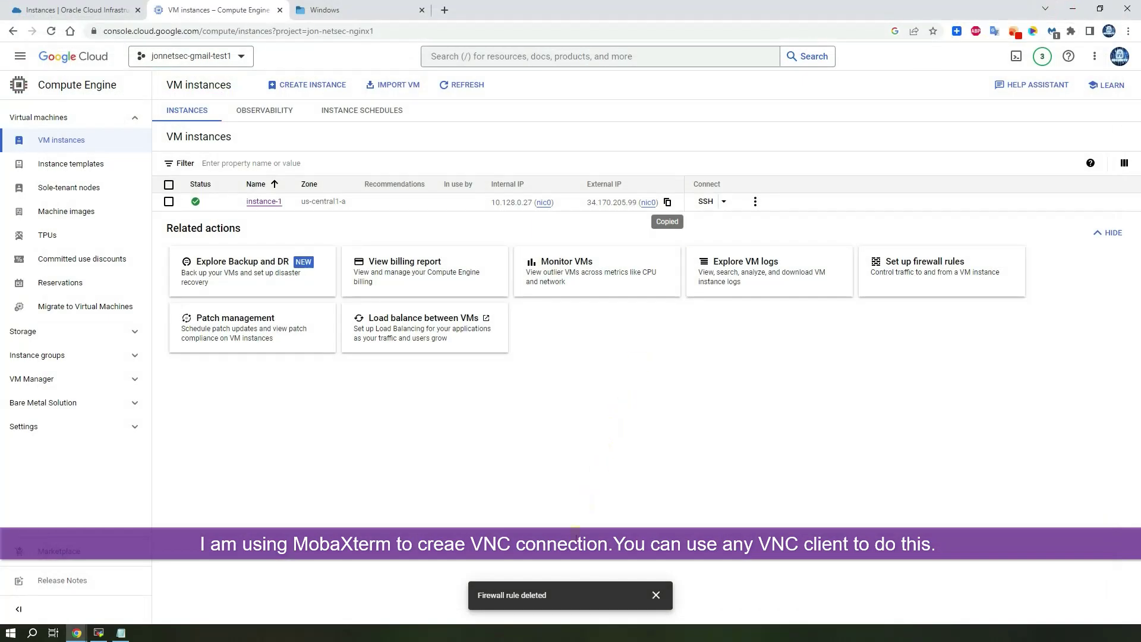
click(122, 10)
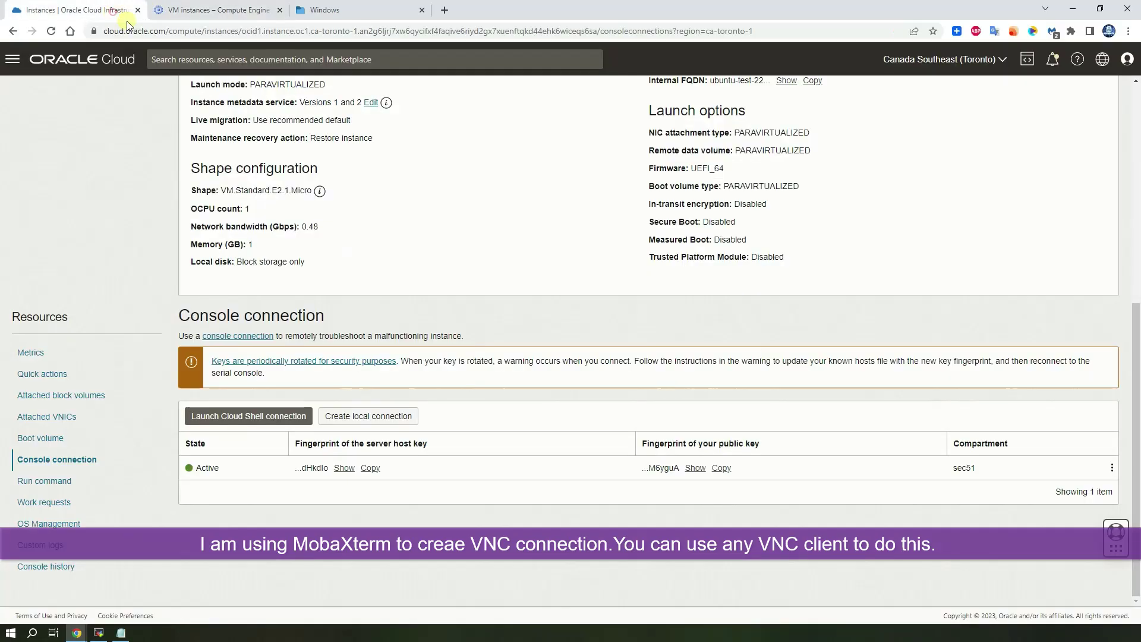
scroll(818, 275, up, 10)
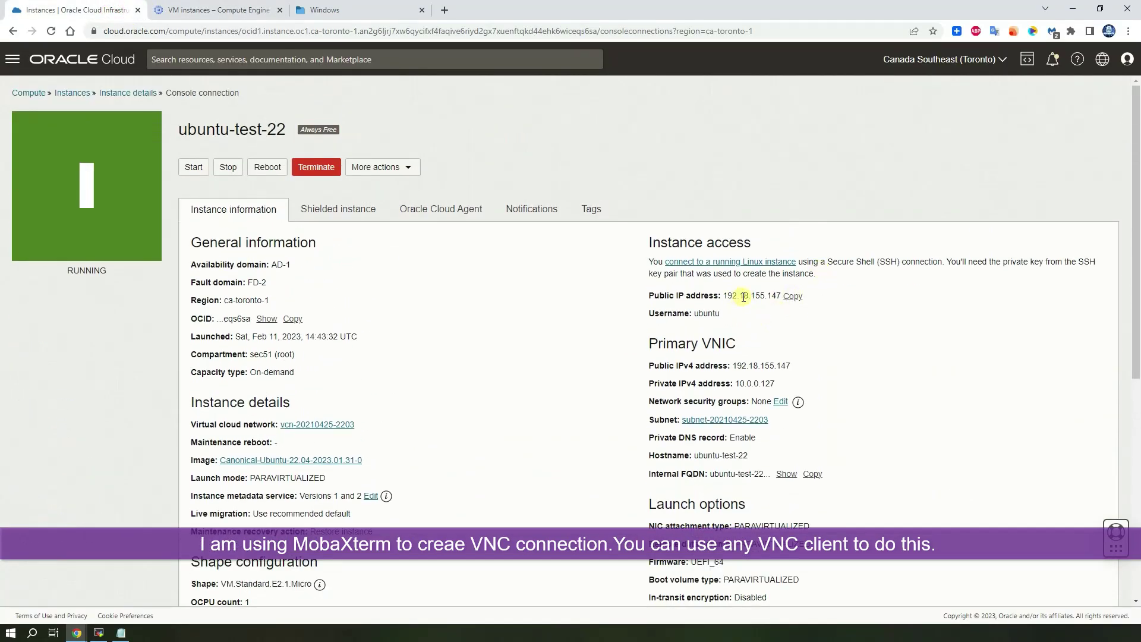
scroll(610, 304, down, 4)
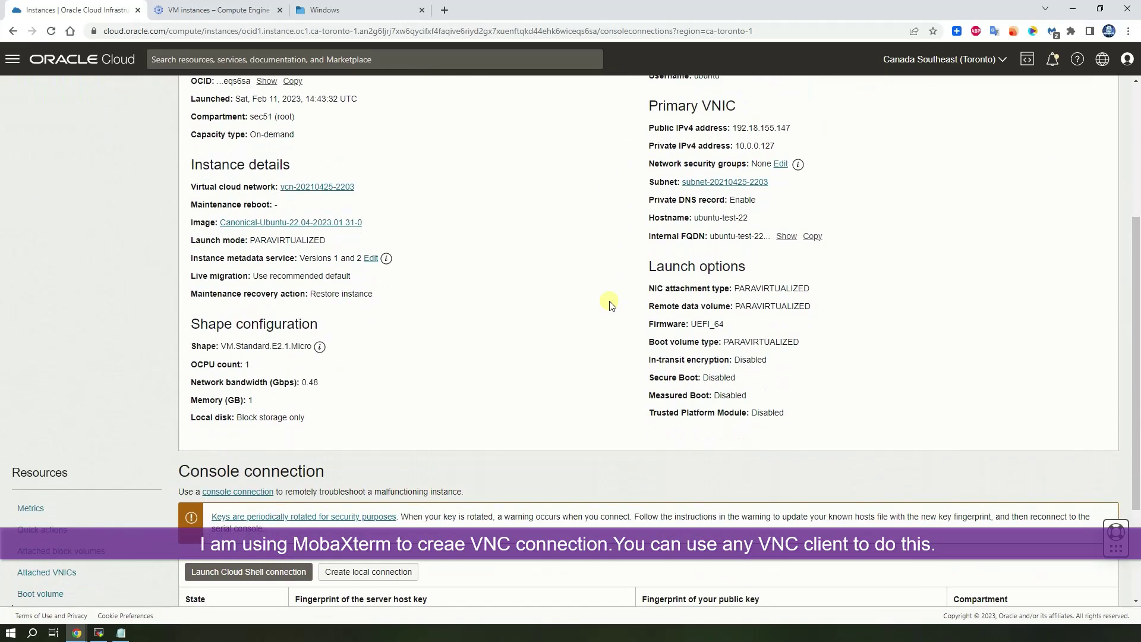
Switch back to MobaXterm and detach the VNC session into its own floating window.
click(99, 632)
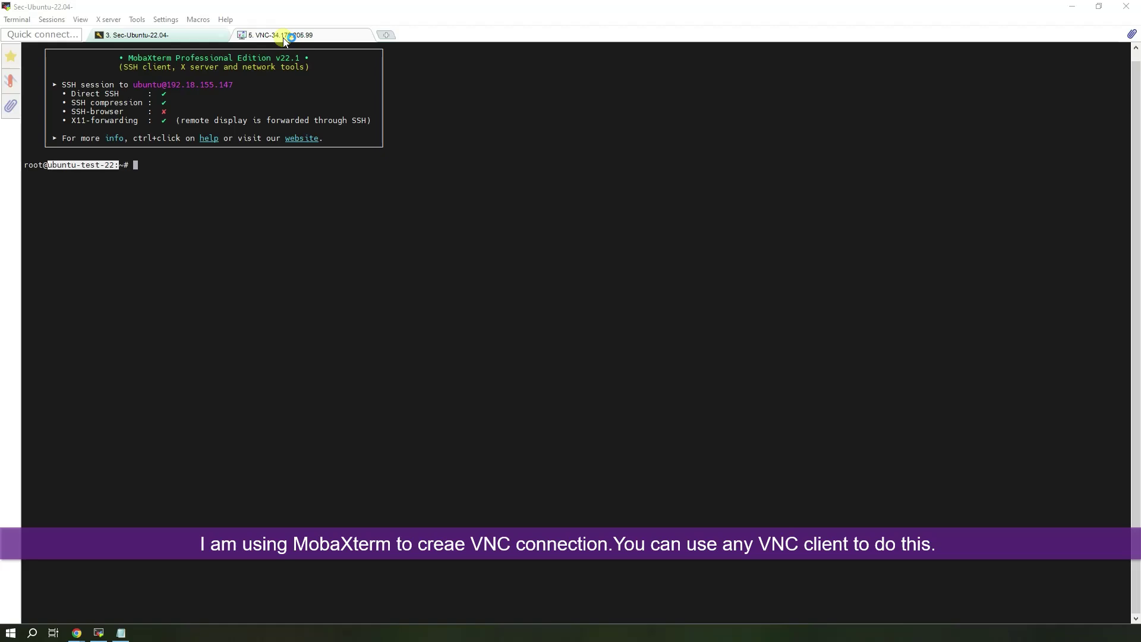
key(alt+Tab)
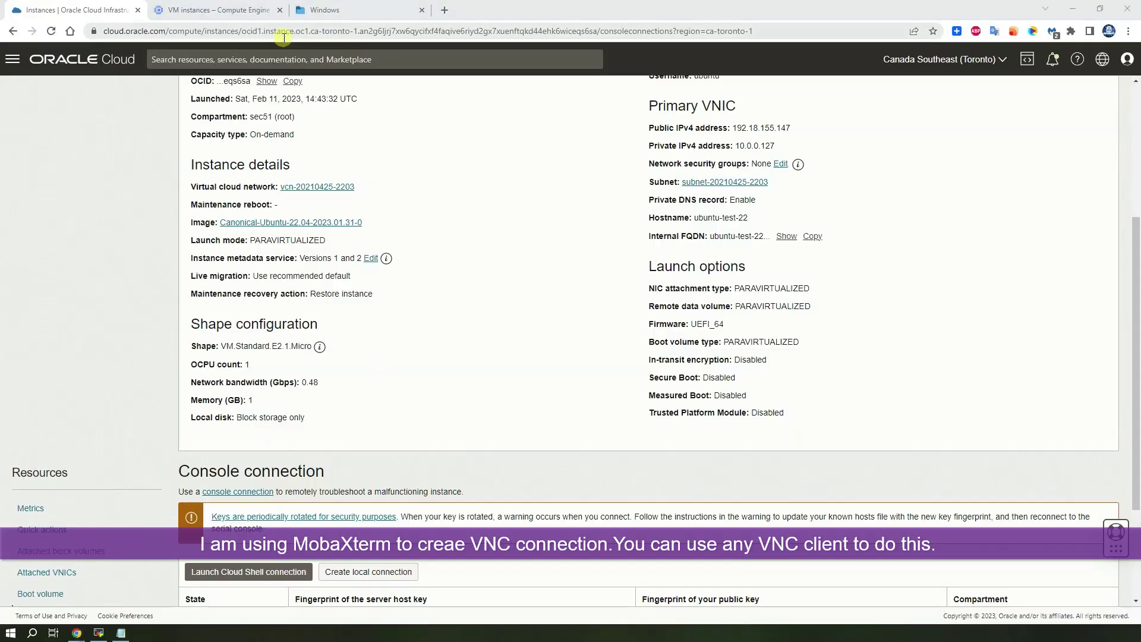
key(alt+Tab)
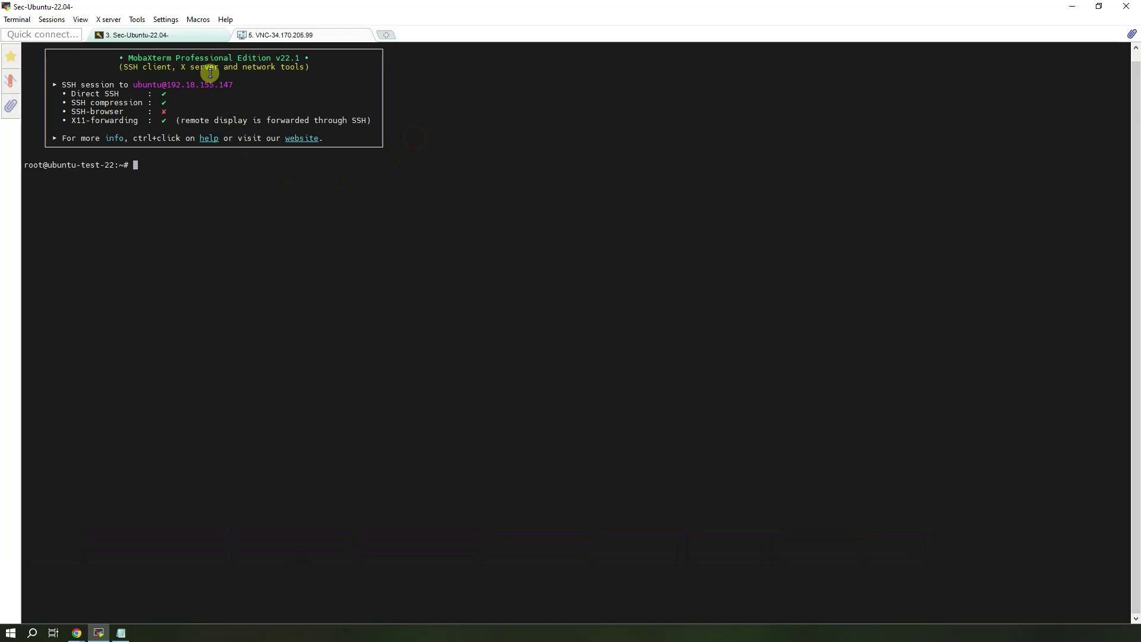
drag(265, 40, 396, 81)
drag(341, 35, 340, 98)
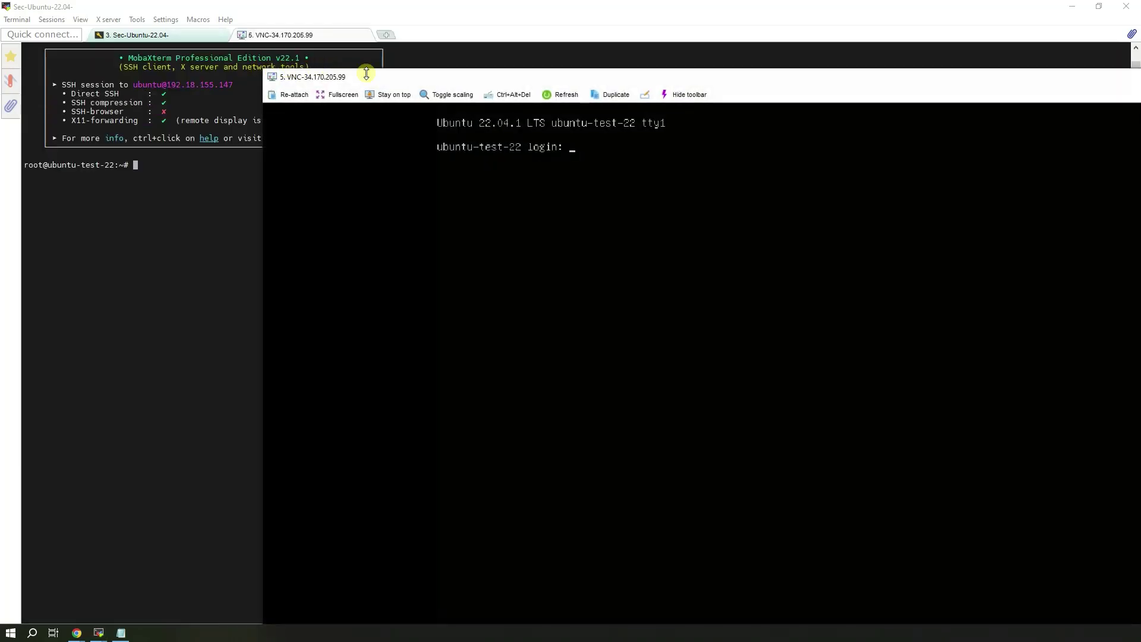
Move and narrow the detached VNC window so the SSH terminal's prompt stays visible beside it.
click(479, 86)
drag(413, 76, 367, 23)
drag(218, 30, 401, 30)
drag(701, 27, 501, 17)
click(229, 29)
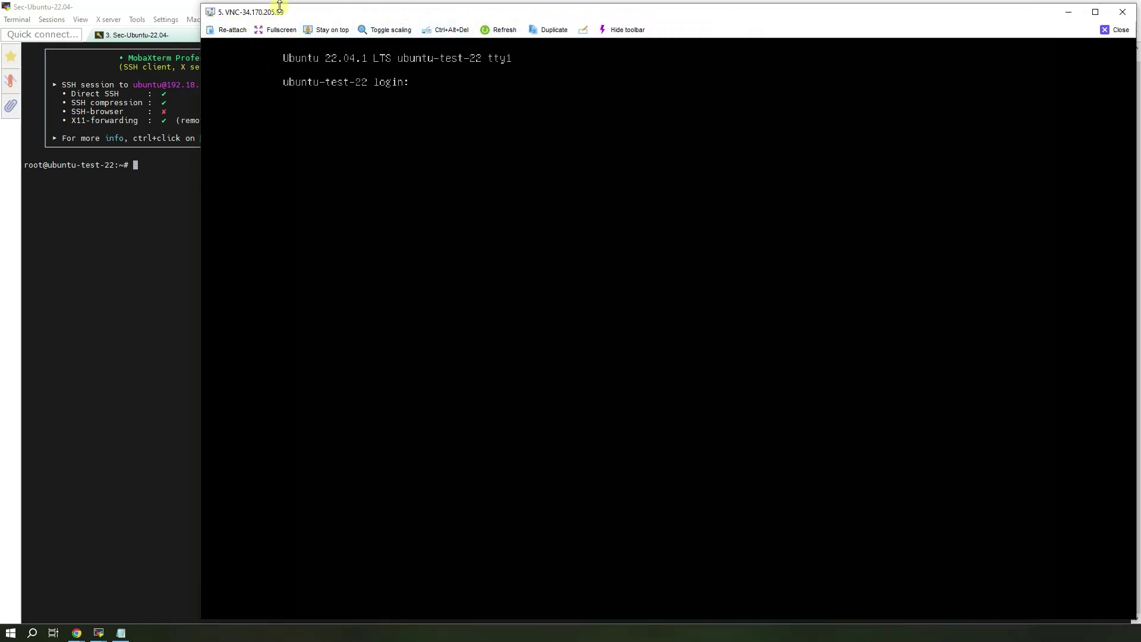
drag(204, 116, 324, 117)
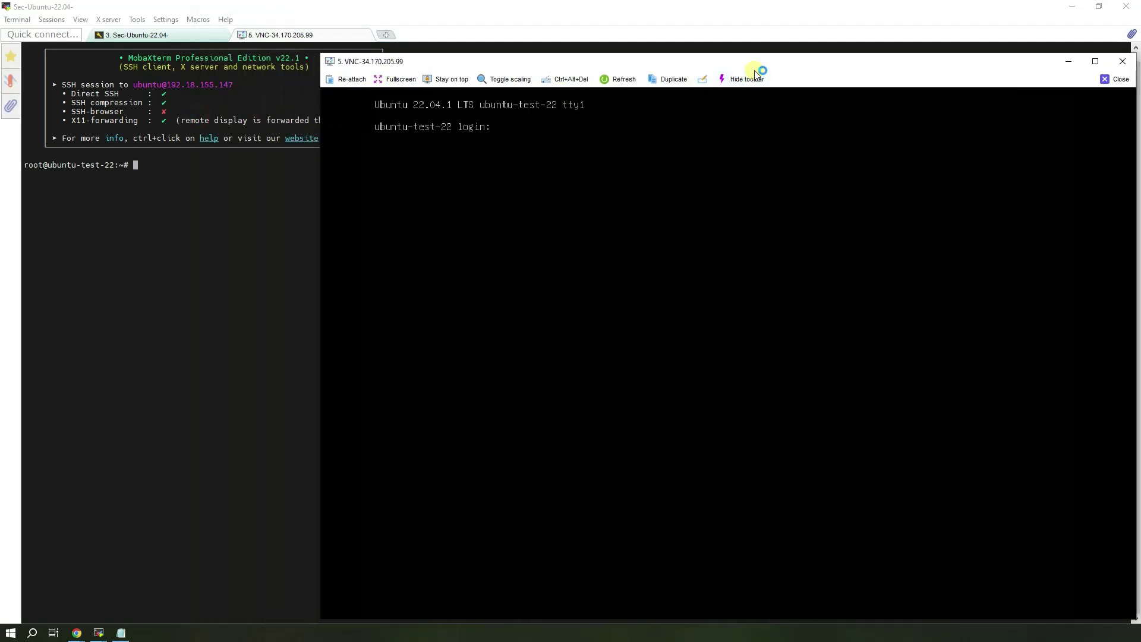